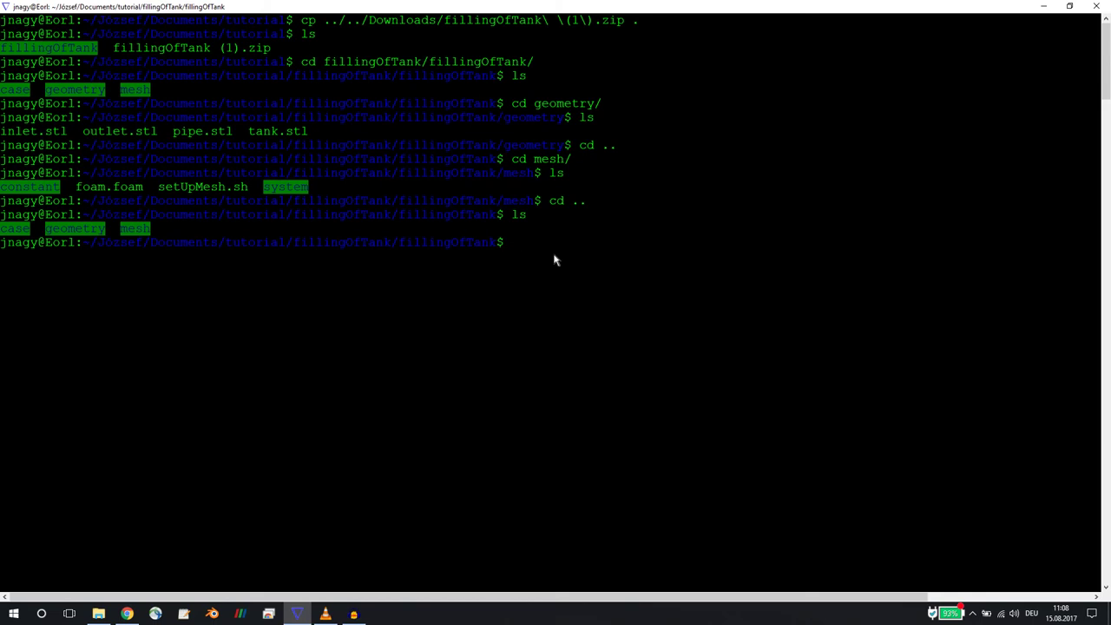
Launch ParaView as a background process from the fillingOfTank directory and maximize its window.
type("paraview &")
key("Return")
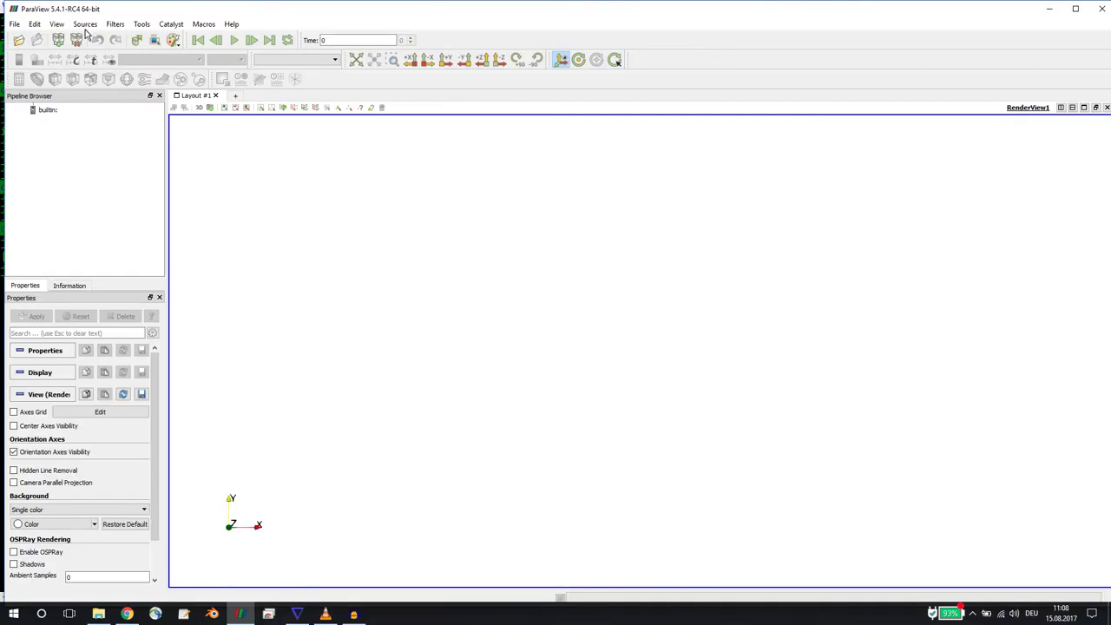
double_click(172, 10)
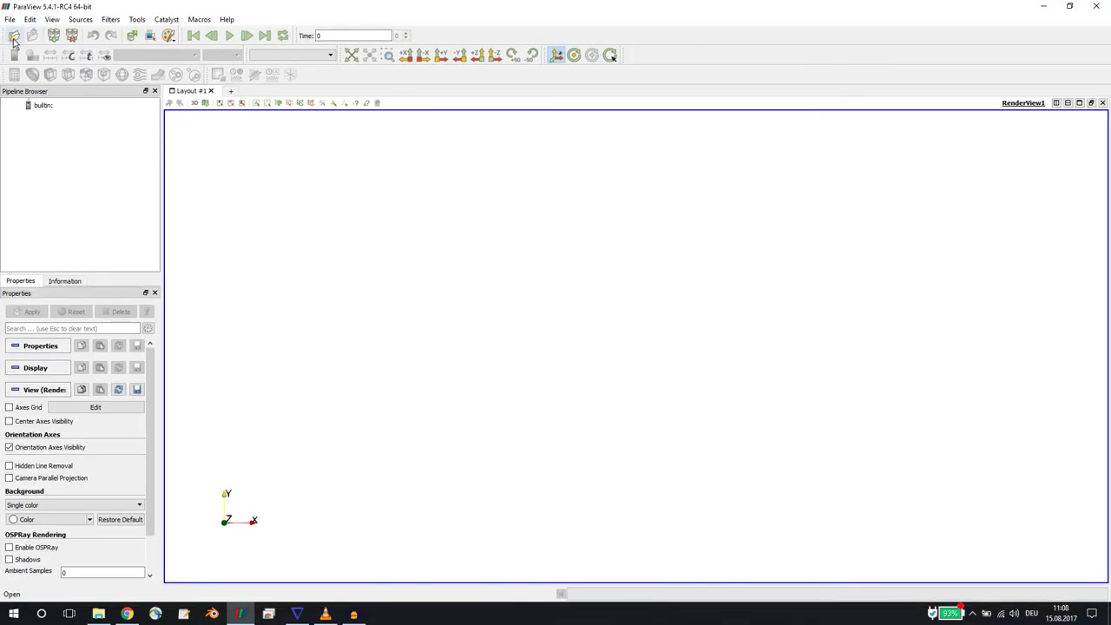
Start opening a file and browse through Documents to the fillingOfTank/fillingOfTank/geometry folder.
left_click(14, 37)
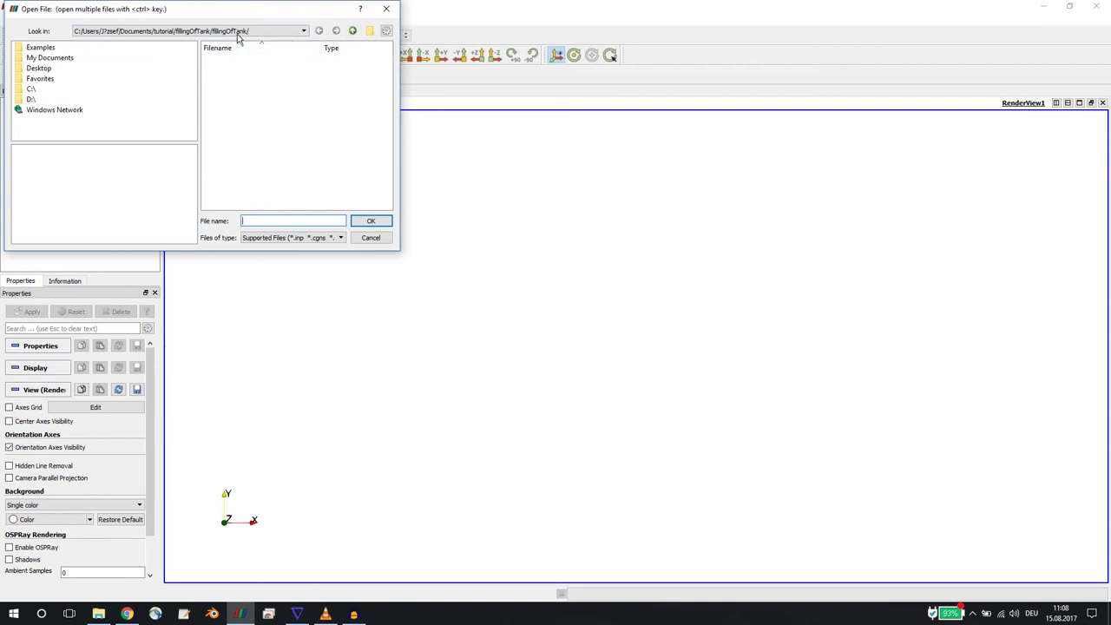
left_click(353, 32)
left_click(352, 31)
left_click(354, 32)
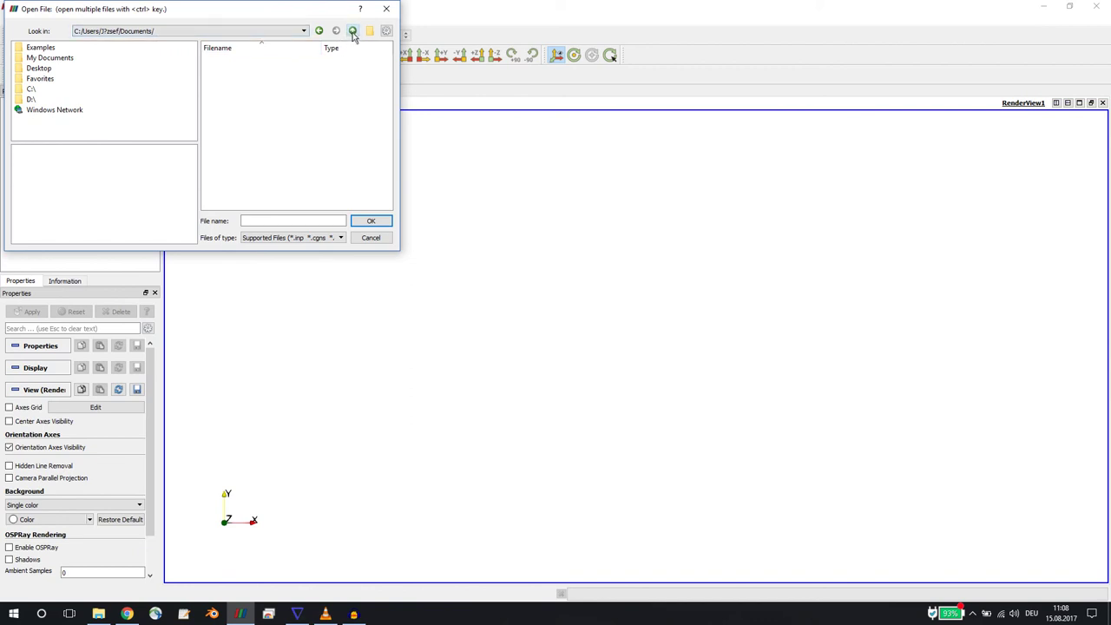
left_click(57, 61)
scroll(330, 183, "down", 5)
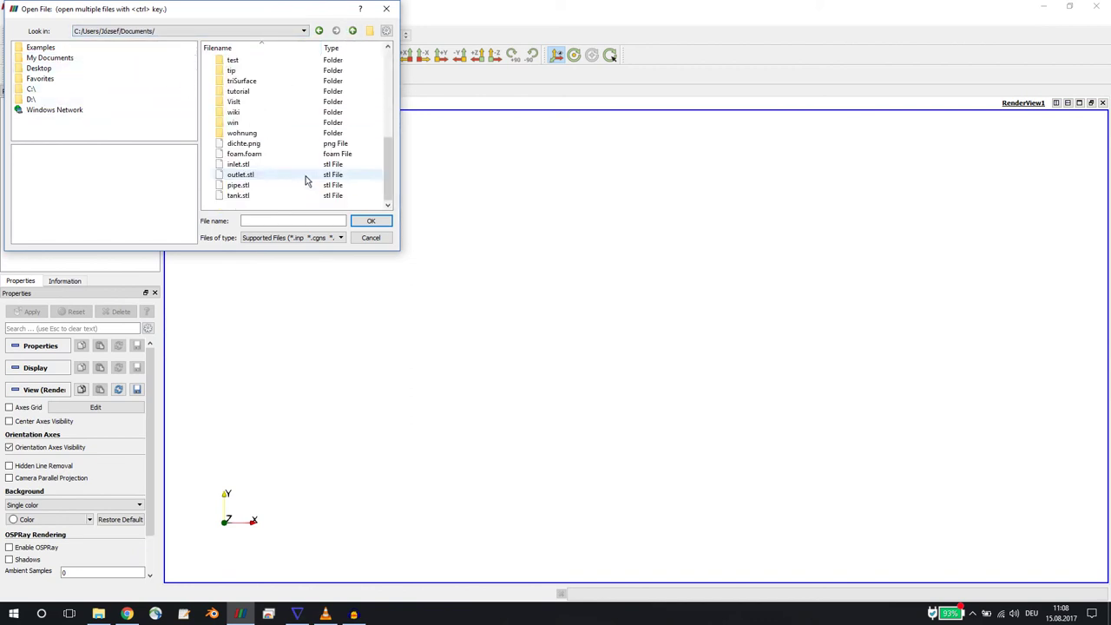
scroll(272, 132, "up", 10)
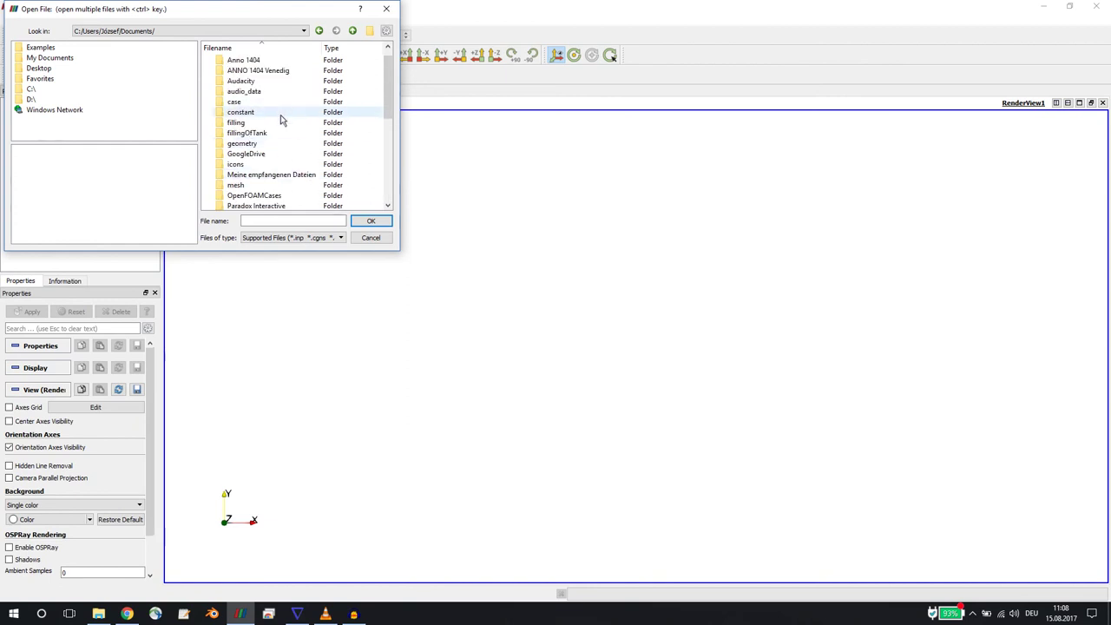
double_click(248, 133)
double_click(247, 61)
double_click(247, 70)
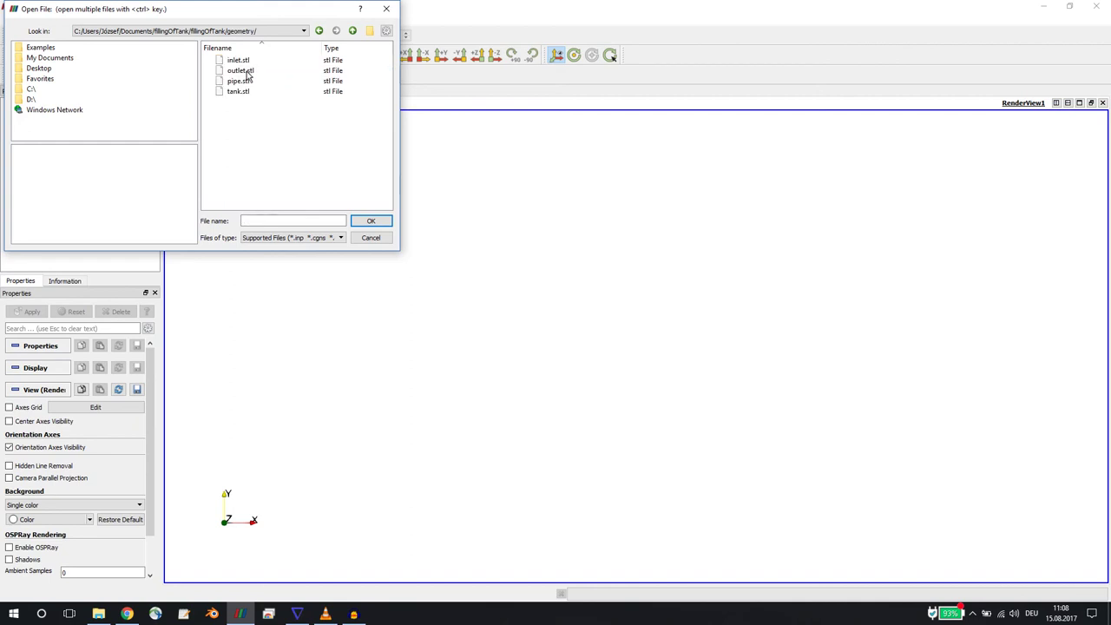
Load inlet.stl, outlet.stl, pipe.stl and tank.stl together and apply them so they are rendered.
left_click_drag(245, 63, 249, 93)
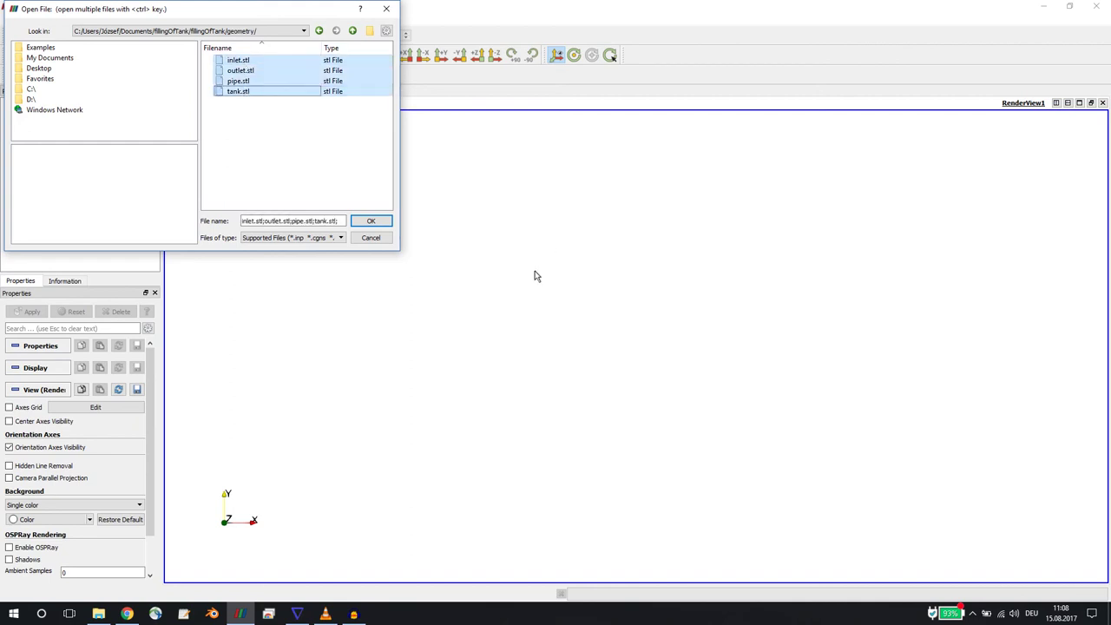
left_click(385, 223)
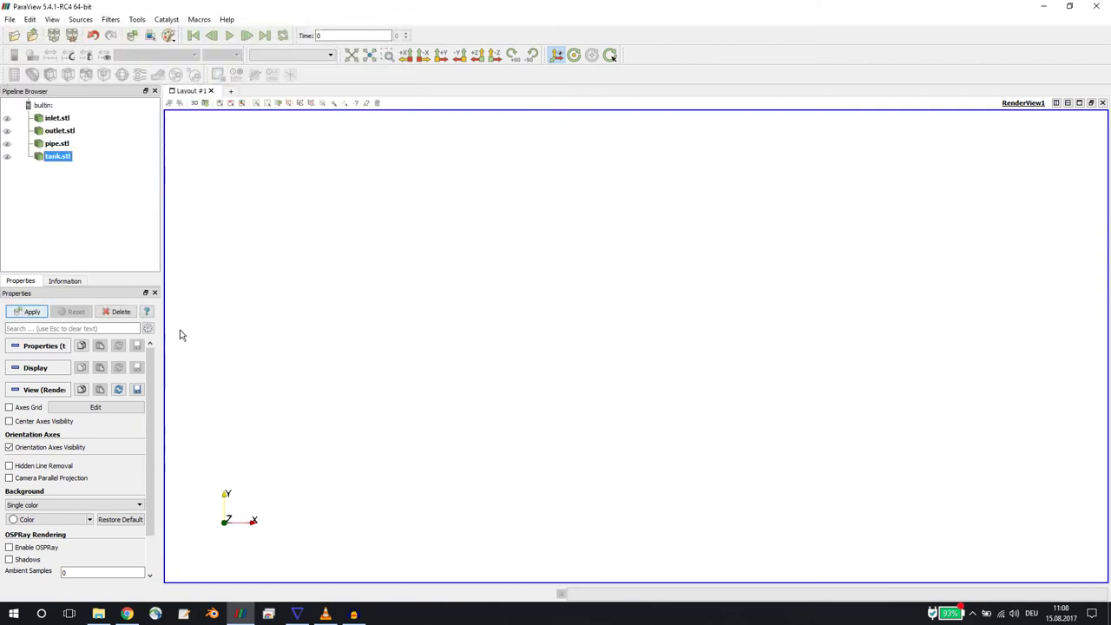
left_click(27, 312)
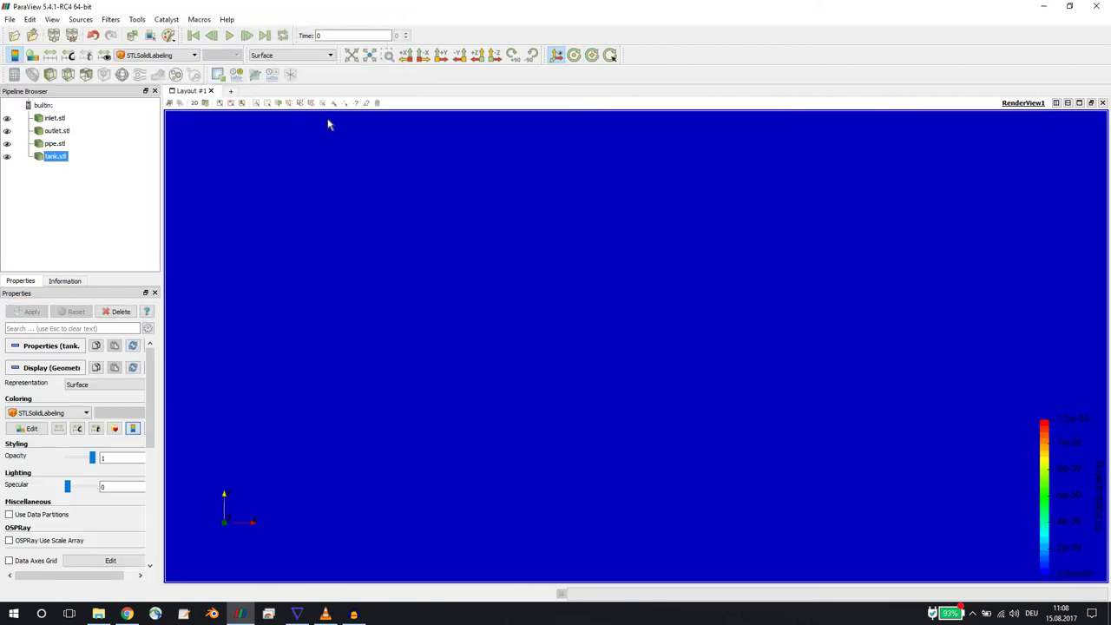
Fit the loaded geometry in the view, switch to 3D interaction and inspect the tank and pipe from several sides.
left_click(352, 55)
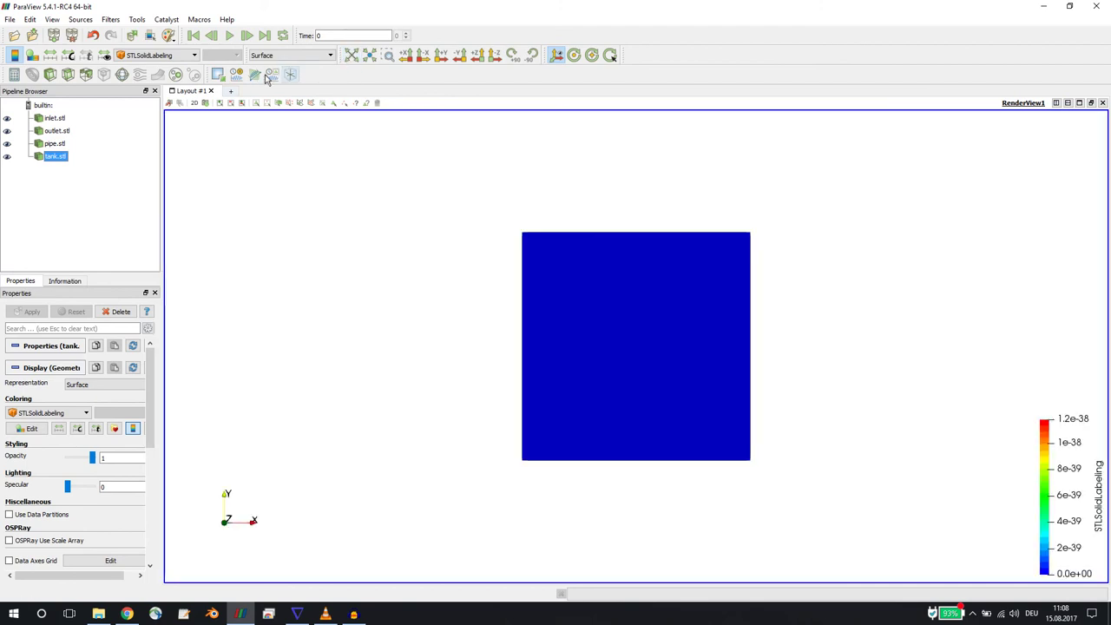
left_click(196, 103)
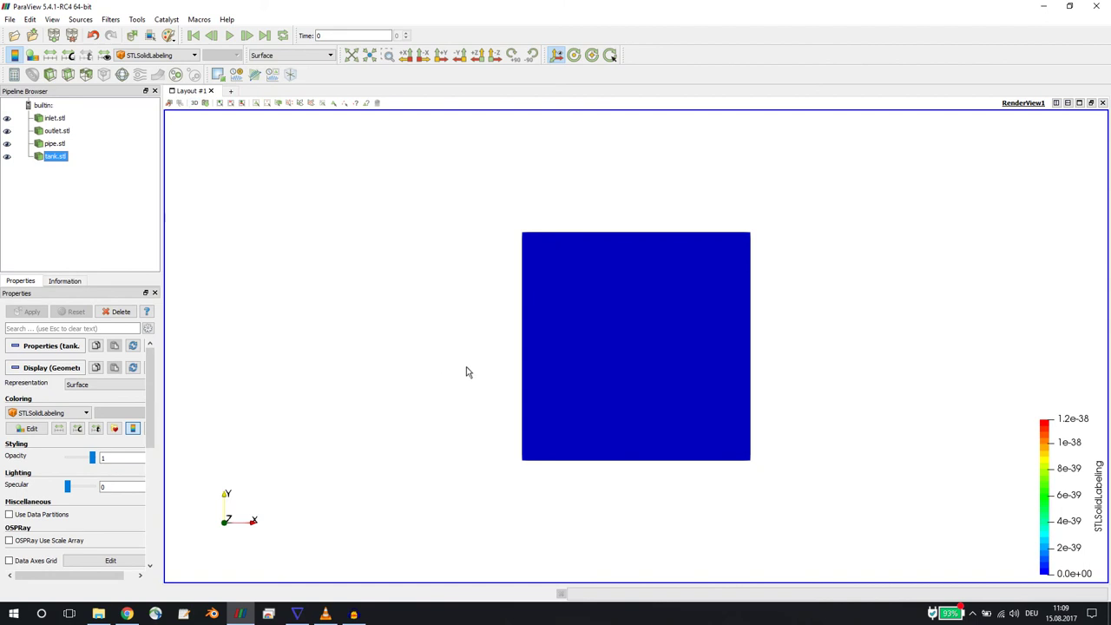
left_click_drag(477, 382, 380, 208)
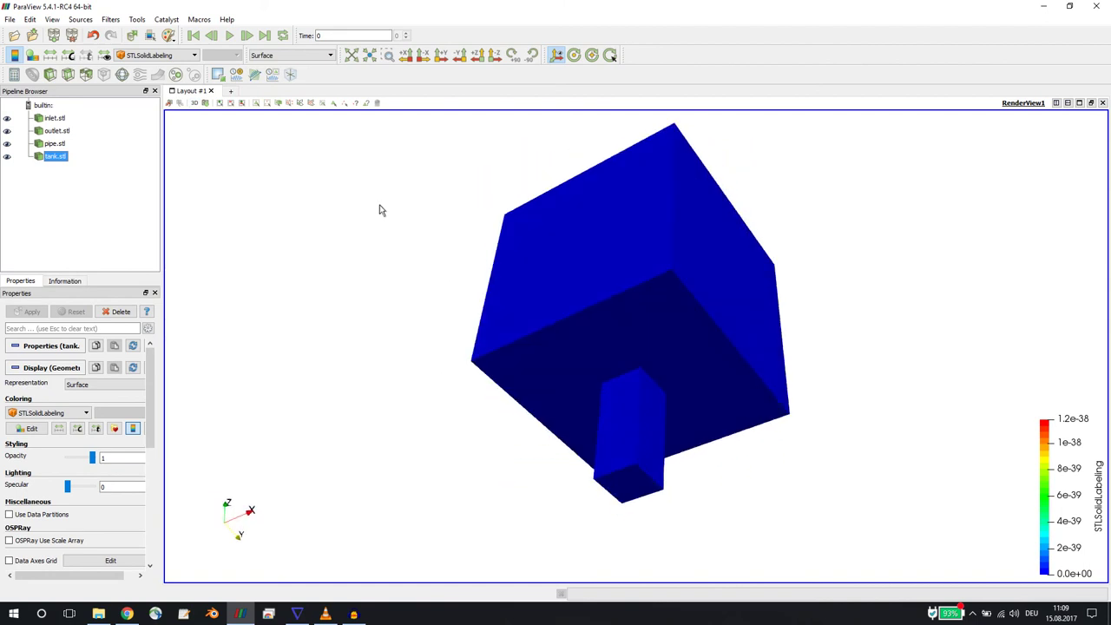
left_click_drag(557, 278, 613, 293)
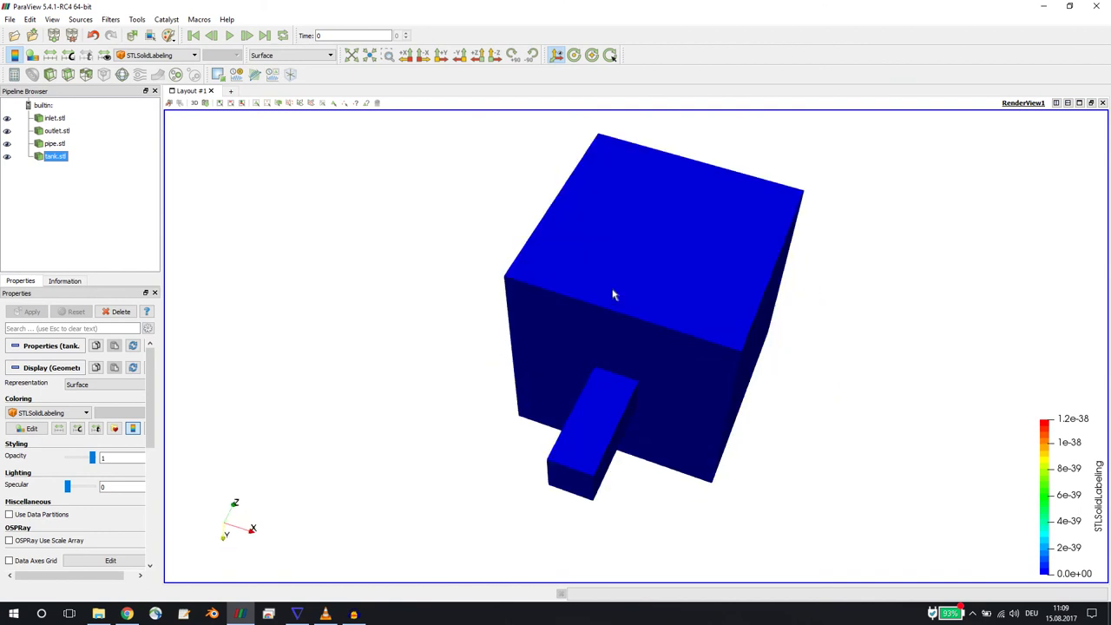
left_click_drag(514, 371, 426, 402)
Hide the tank, pipe and outlet surfaces and inspect the inlet surface on its own.
left_click(7, 156)
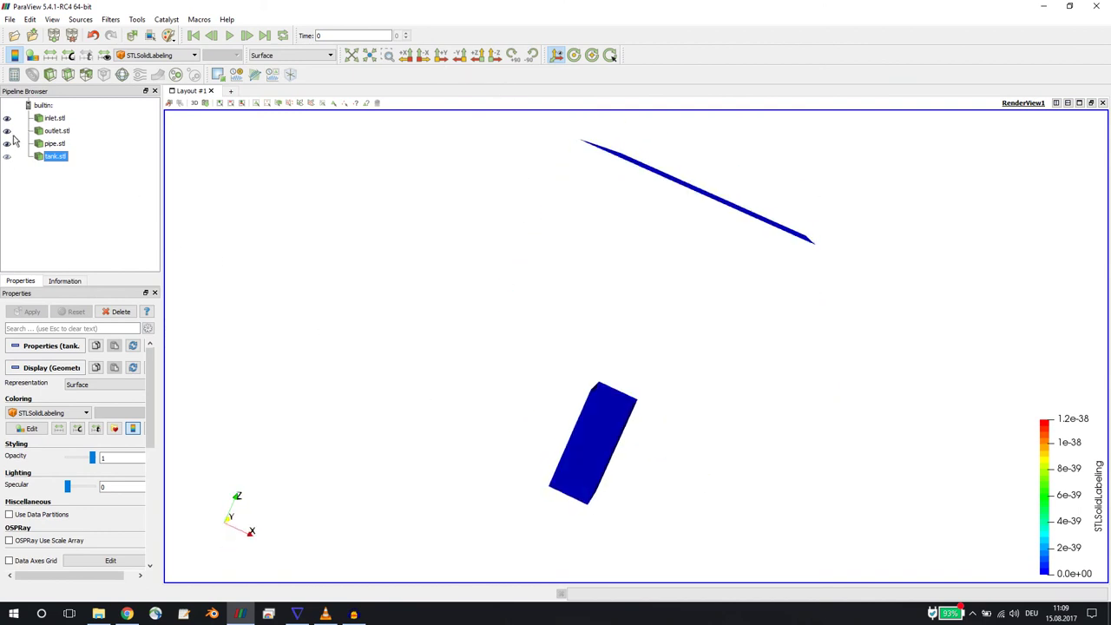
left_click(7, 143)
left_click(7, 130)
left_click_drag(447, 346, 689, 461)
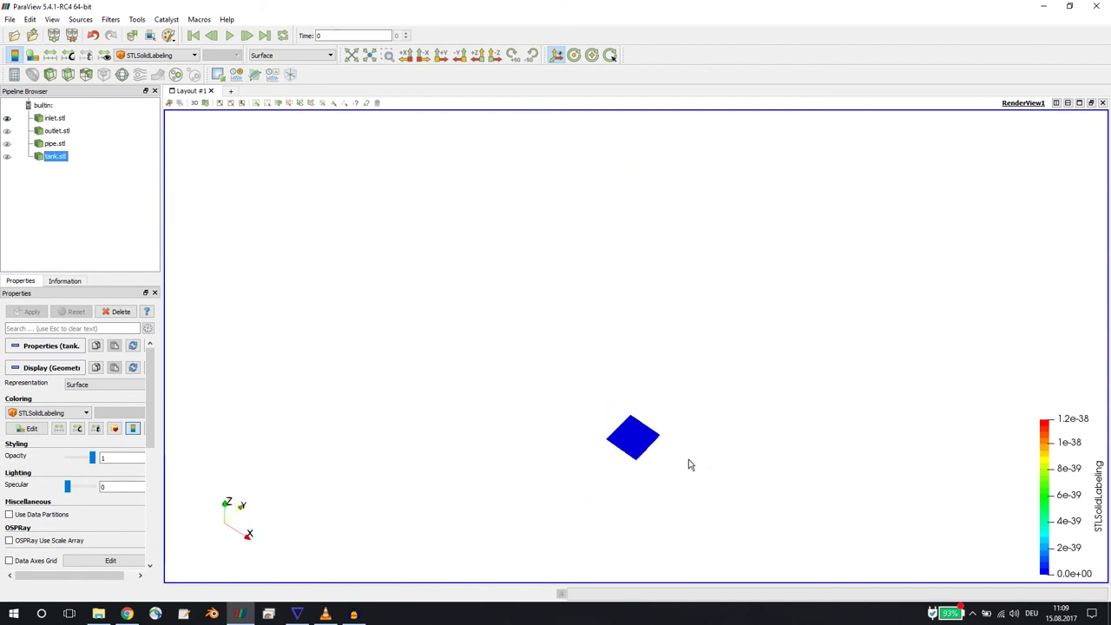
left_click_drag(635, 484, 645, 464)
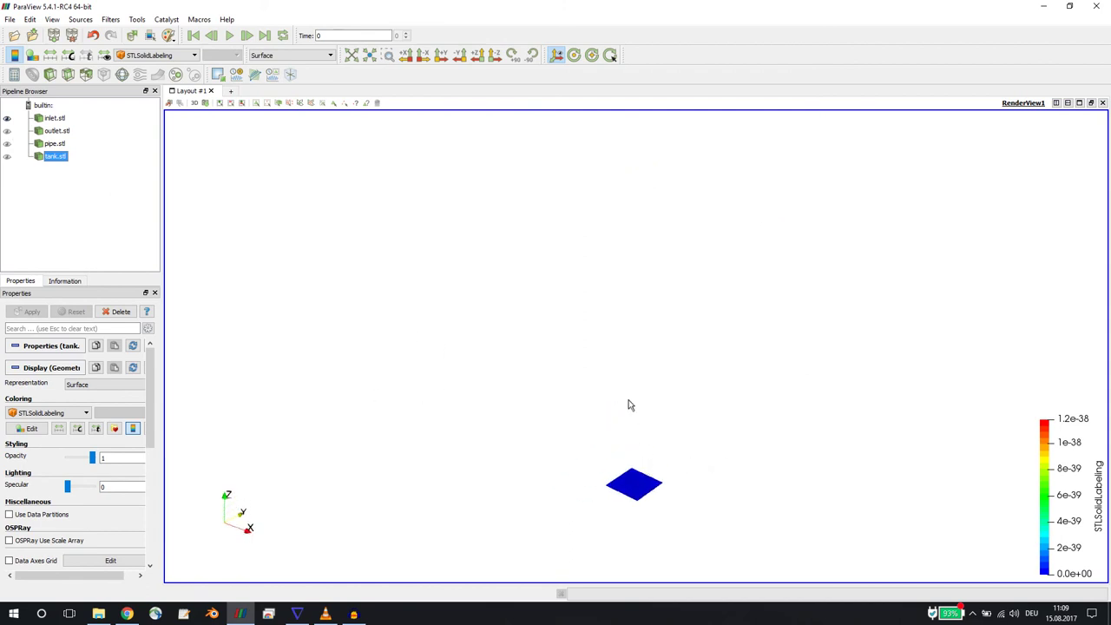
Show the pipe, tank and outlet surfaces again one after another and examine how they fit together.
left_click(7, 143)
left_click_drag(338, 326, 474, 392)
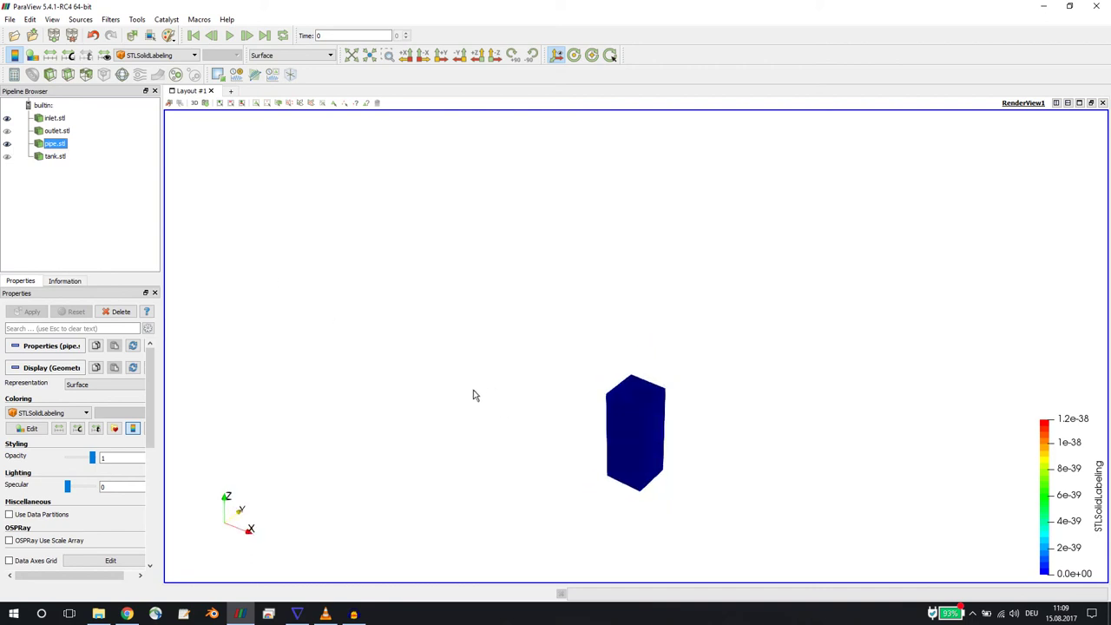
left_click(6, 156)
left_click_drag(672, 360, 548, 251)
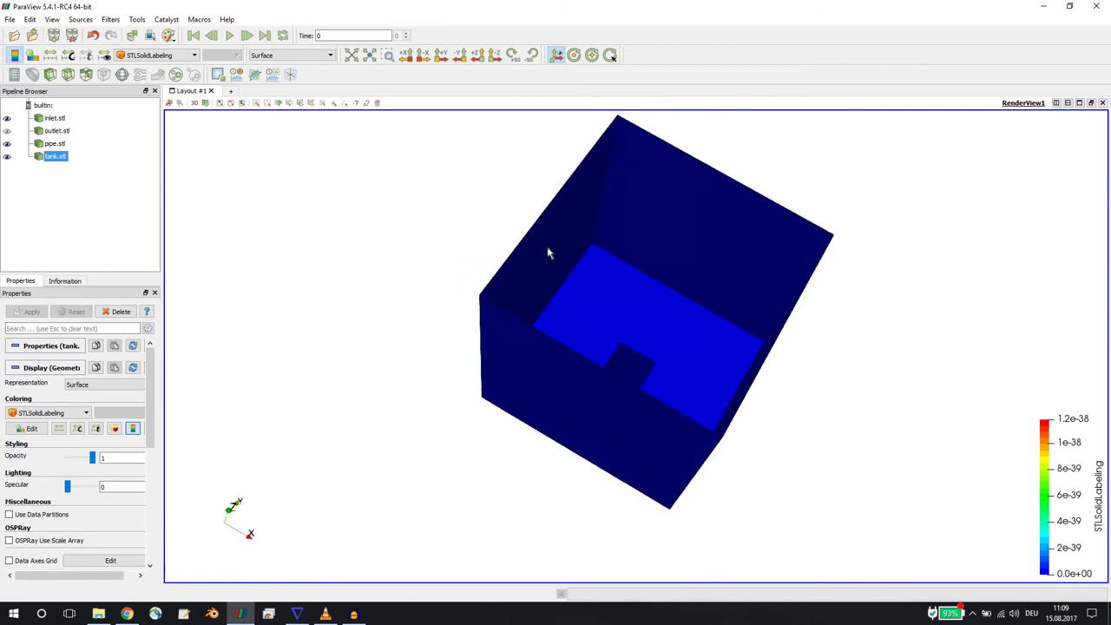
left_click(7, 132)
left_click_drag(784, 335, 697, 362)
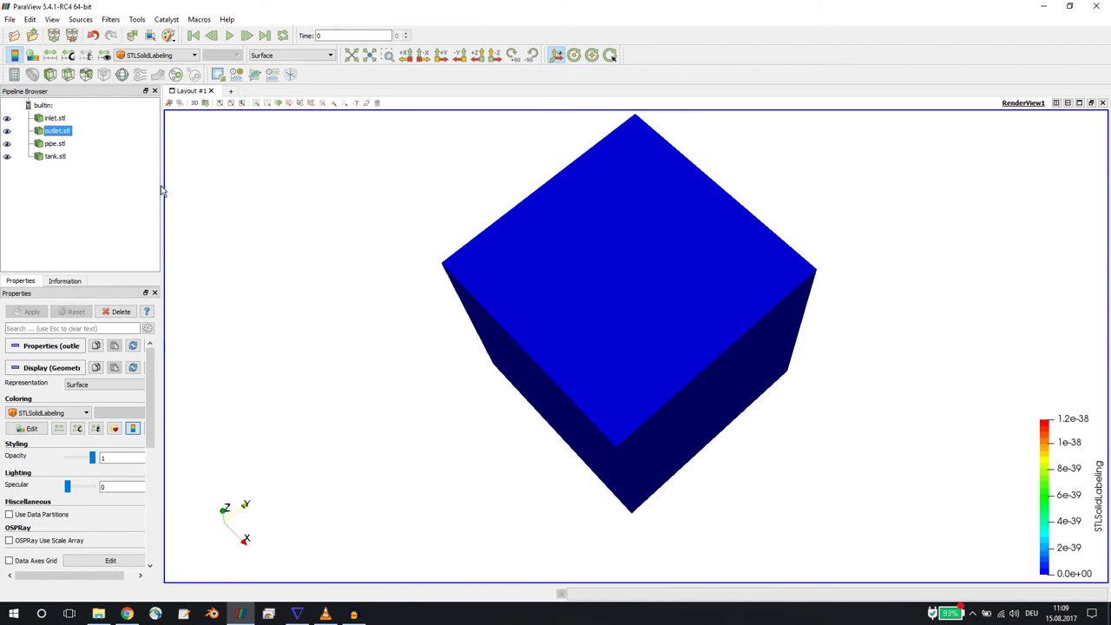
Delete tank.stl, followed by inlet.stl, outlet.stl and pipe.stl, from the pipeline.
left_click(54, 118)
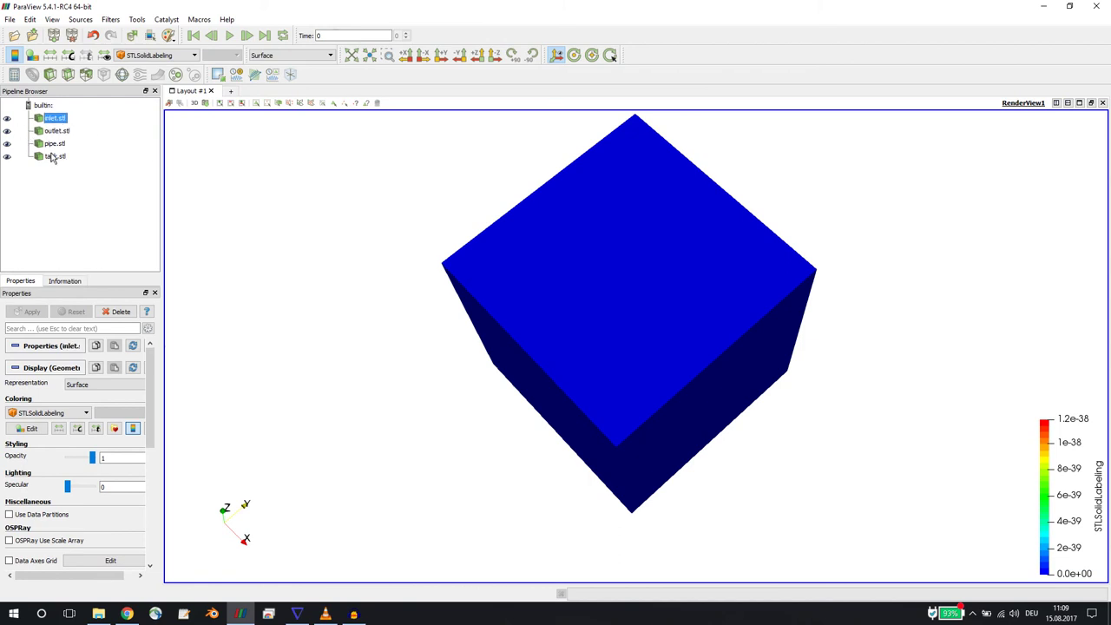
left_click(51, 157)
left_click(121, 312)
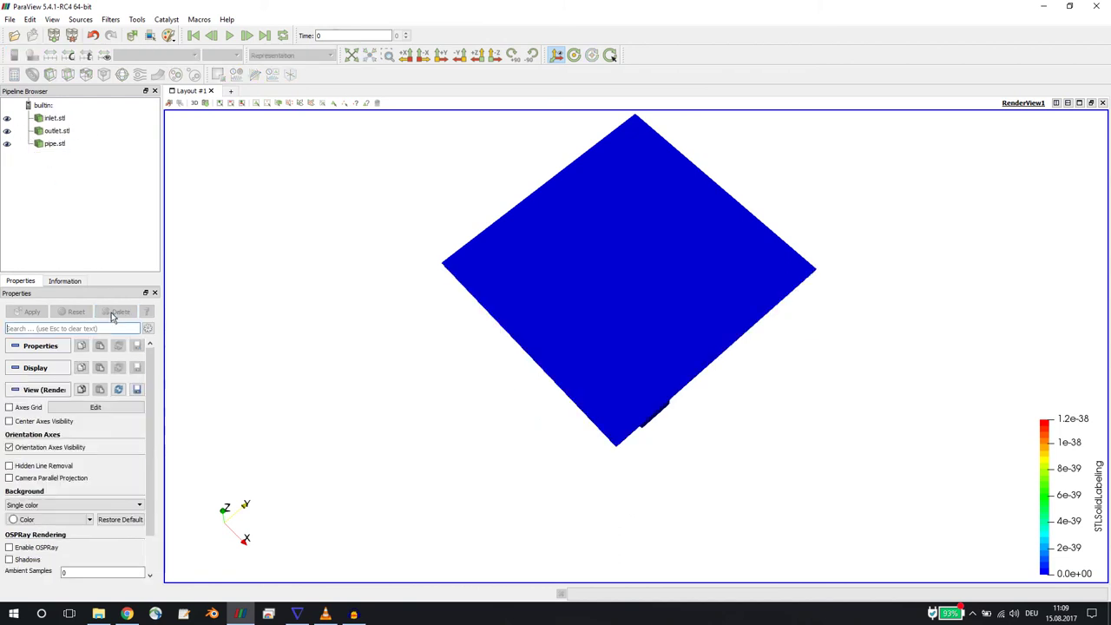
left_click(54, 144)
left_click(53, 118, "shift")
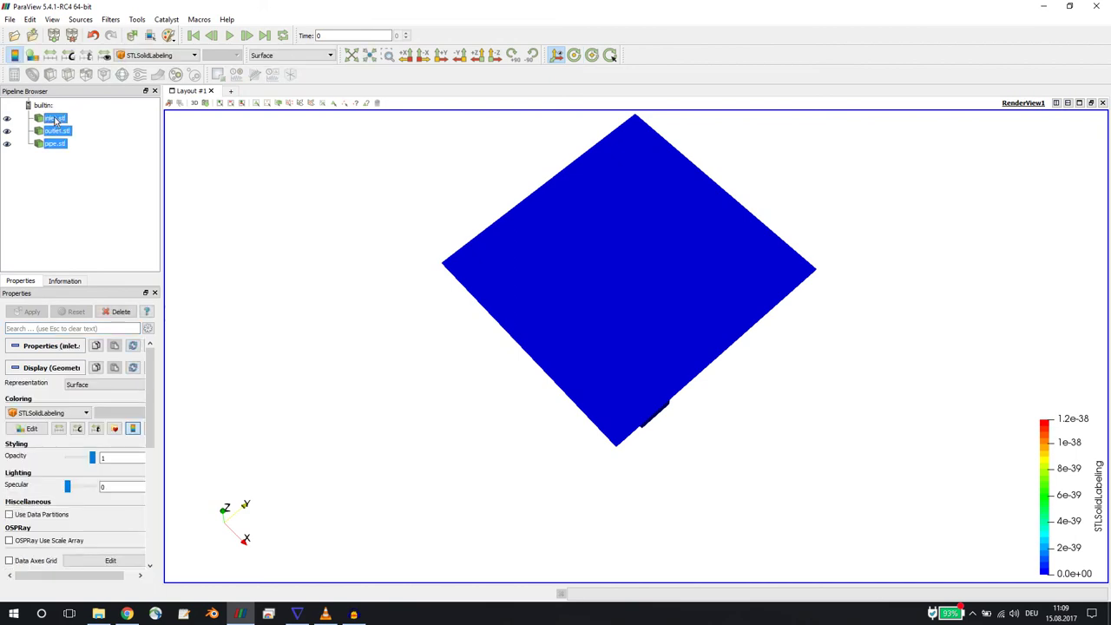
right_click(56, 118)
left_click(83, 214)
Switch to the terminal, change into the mesh directory and list its contents.
key("alt+Tab")
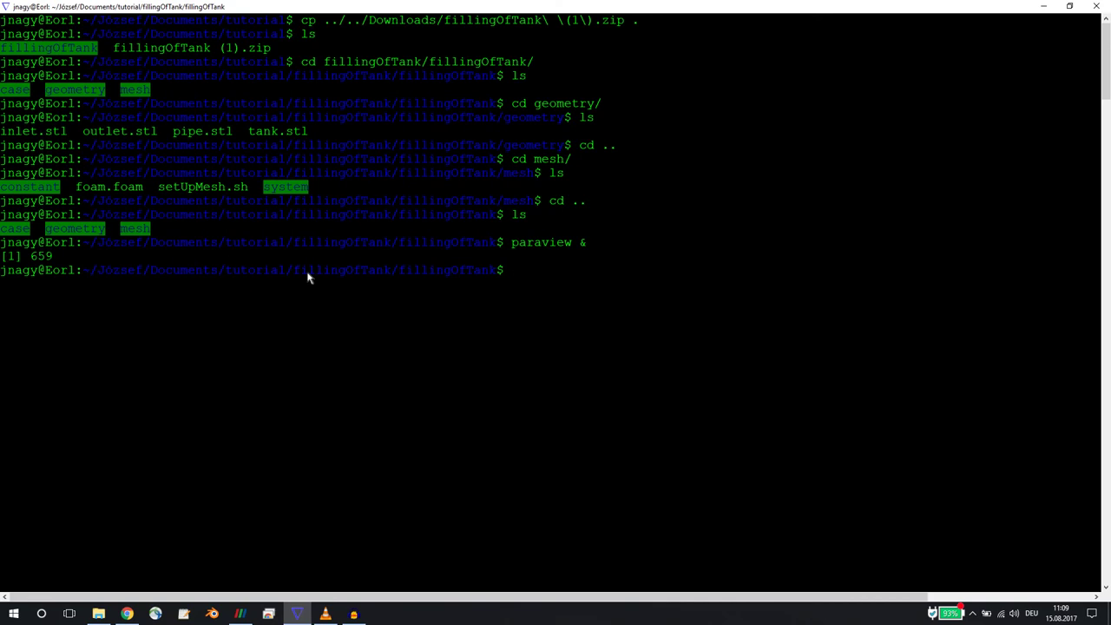
type("cd mesh/")
key("Return")
type("ls")
key("Return")
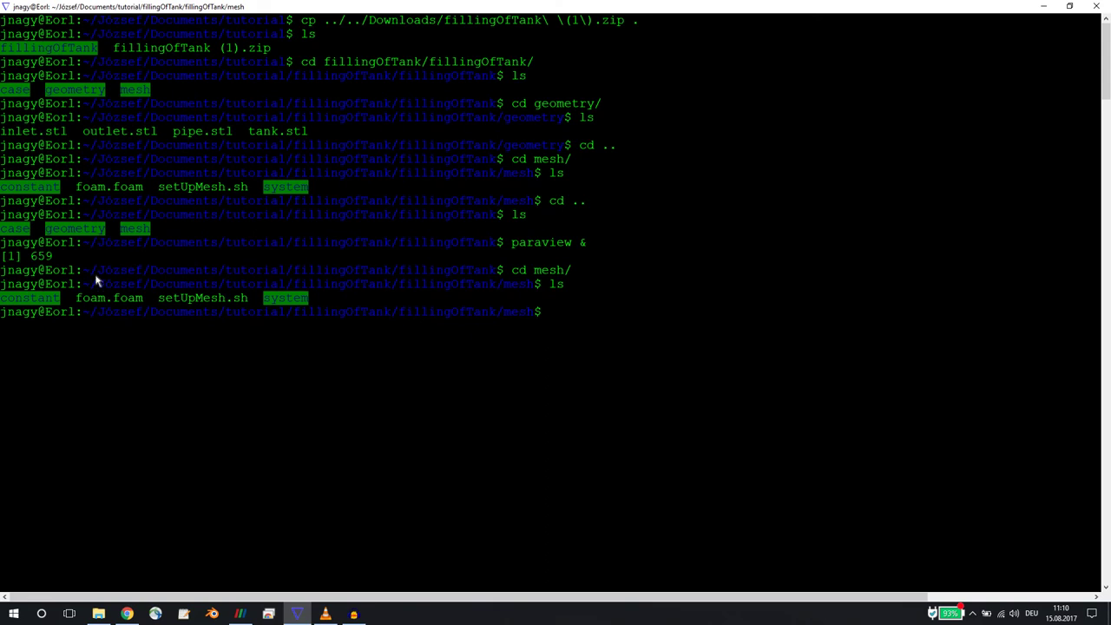
Open the setUpMesh.sh script in the nano editor.
left_click_drag(159, 302, 248, 302)
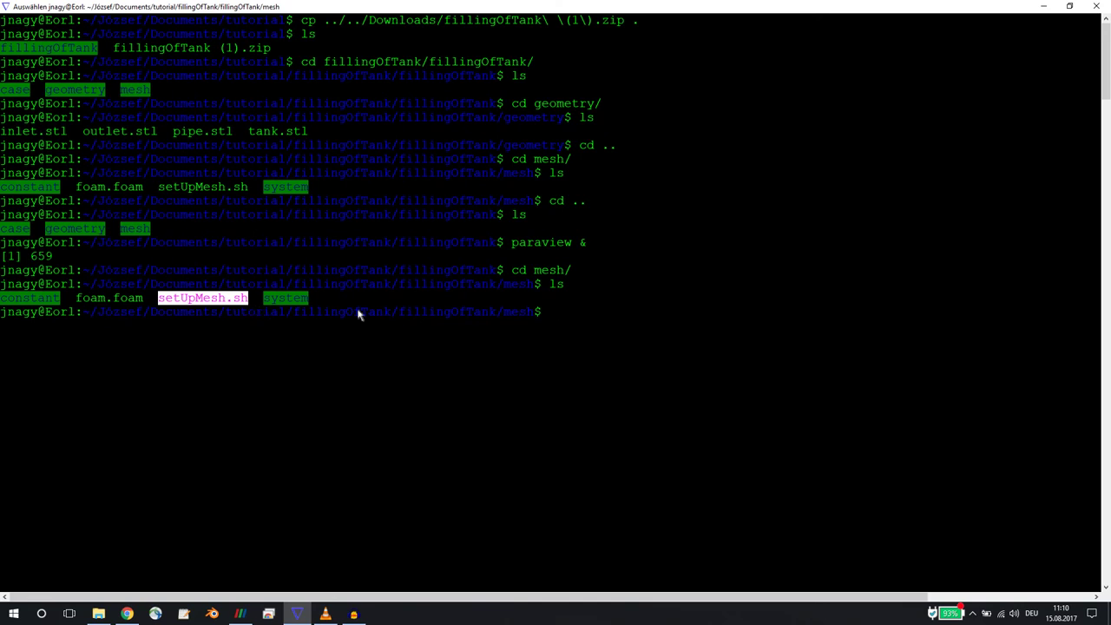
type("nano se")
key("Tab")
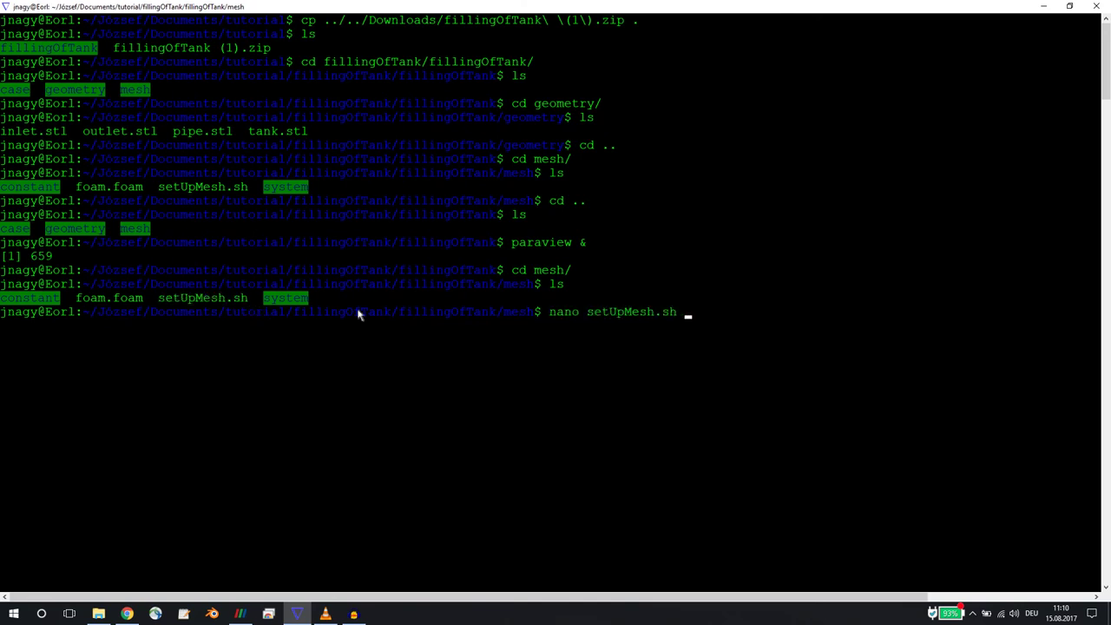
key("Return")
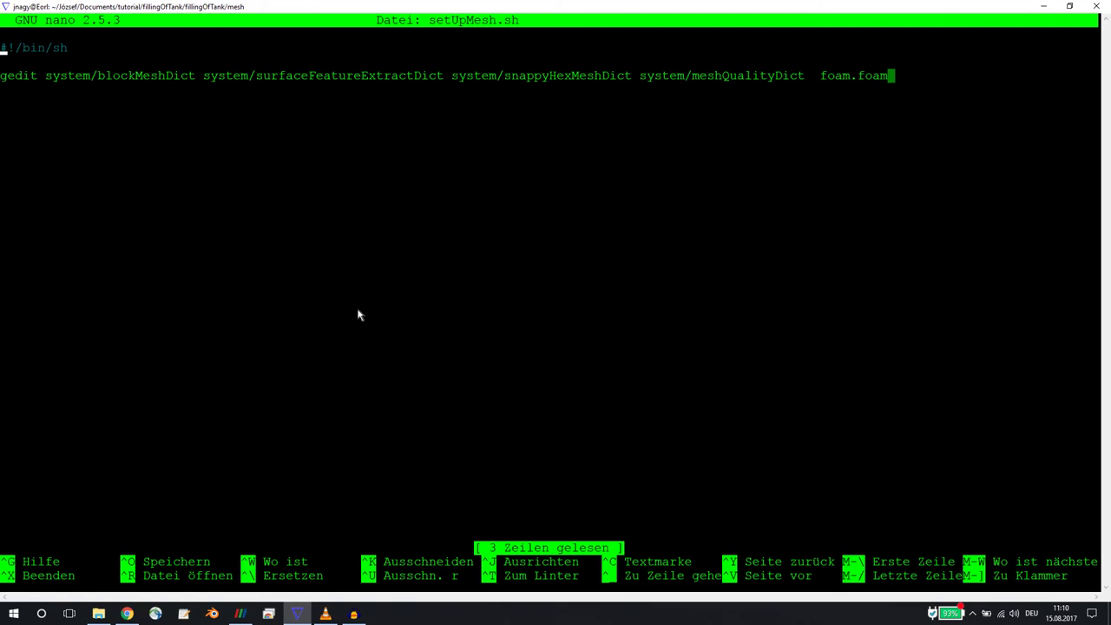
Examine the gedit line of the script, highlighting its file list from system/blockMeshDict to foam.foam.
double_click(18, 79)
left_click(35, 93)
left_click(63, 79)
left_click_drag(47, 80, 887, 76)
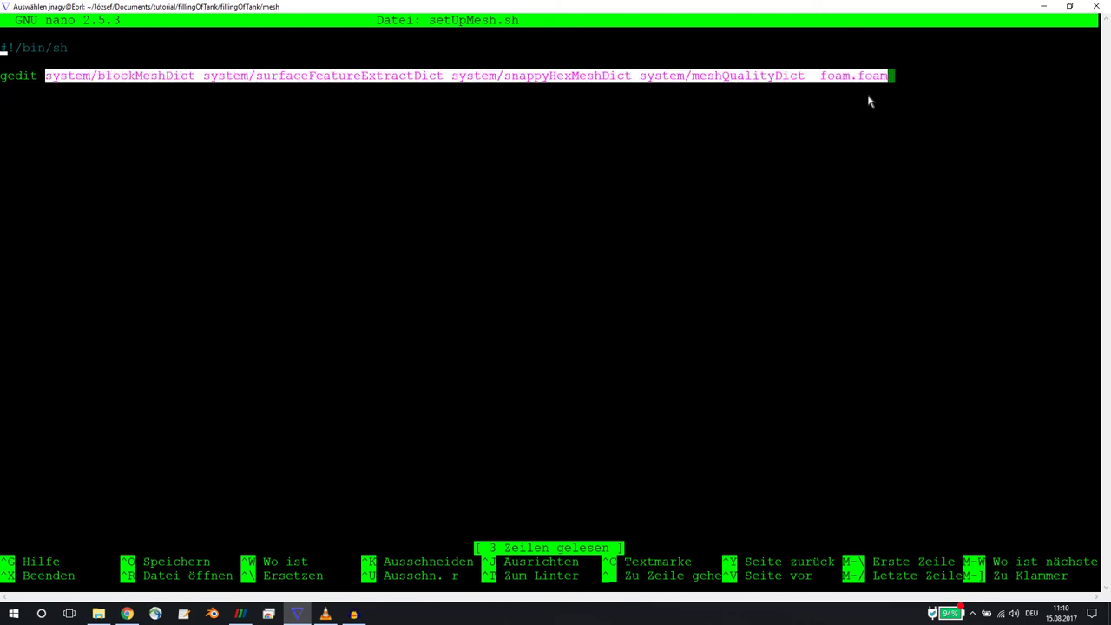
left_click(870, 92)
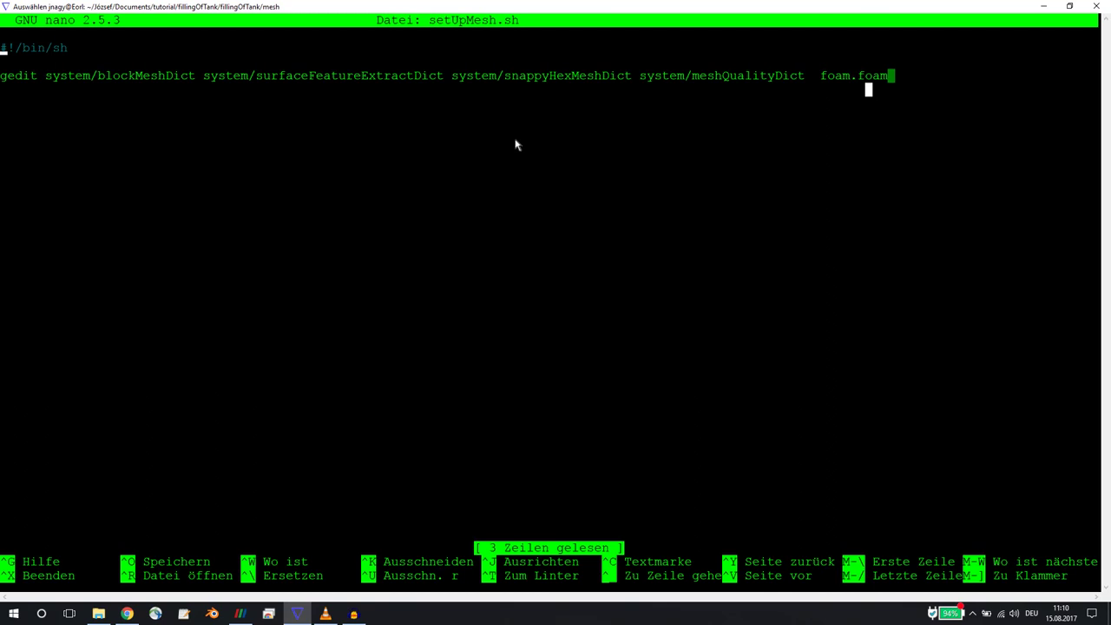
key("Escape")
Remove the gedit command from the start of the script's file-list line.
key("Down")
key("Down")
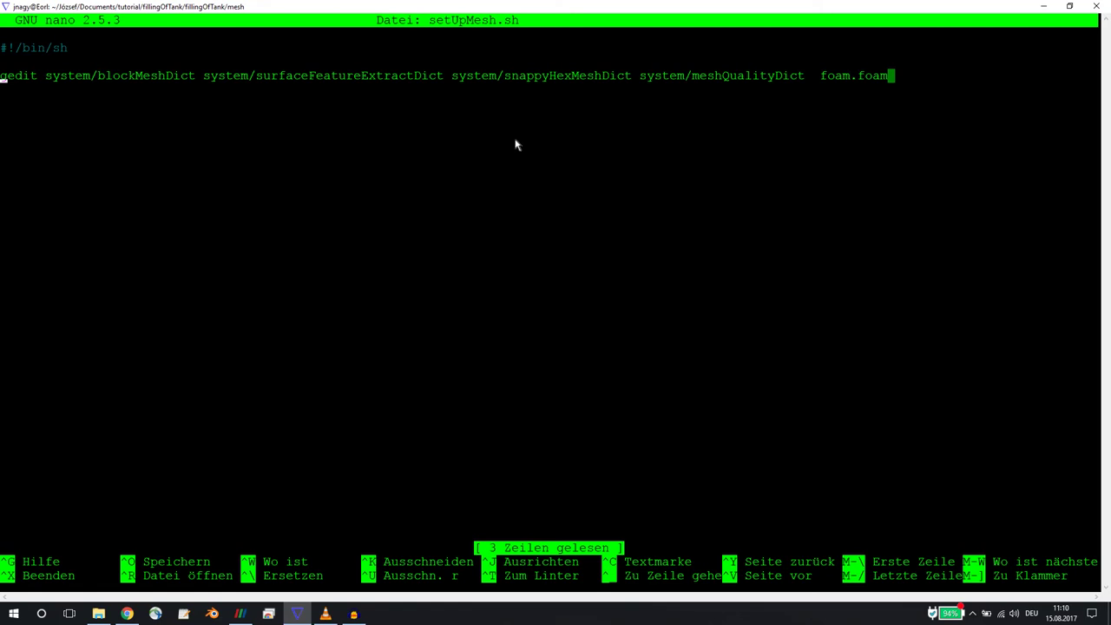
key("Delete")
key("Delete")
key("Delete")
key("Delete")
key("Delete")
type("-7")
key("BackSpace")
key("BackSpace")
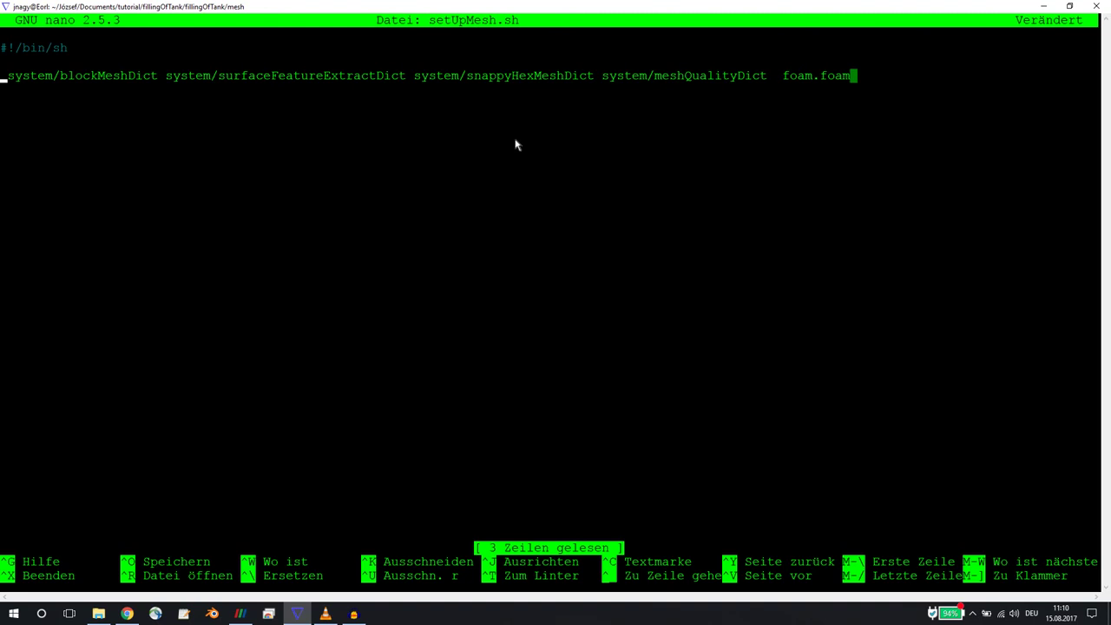
Insert the Windows program path /mnt/c/gedit/bin/gedit.exe in front of system/blockMeshDict.
type("/mnt/")
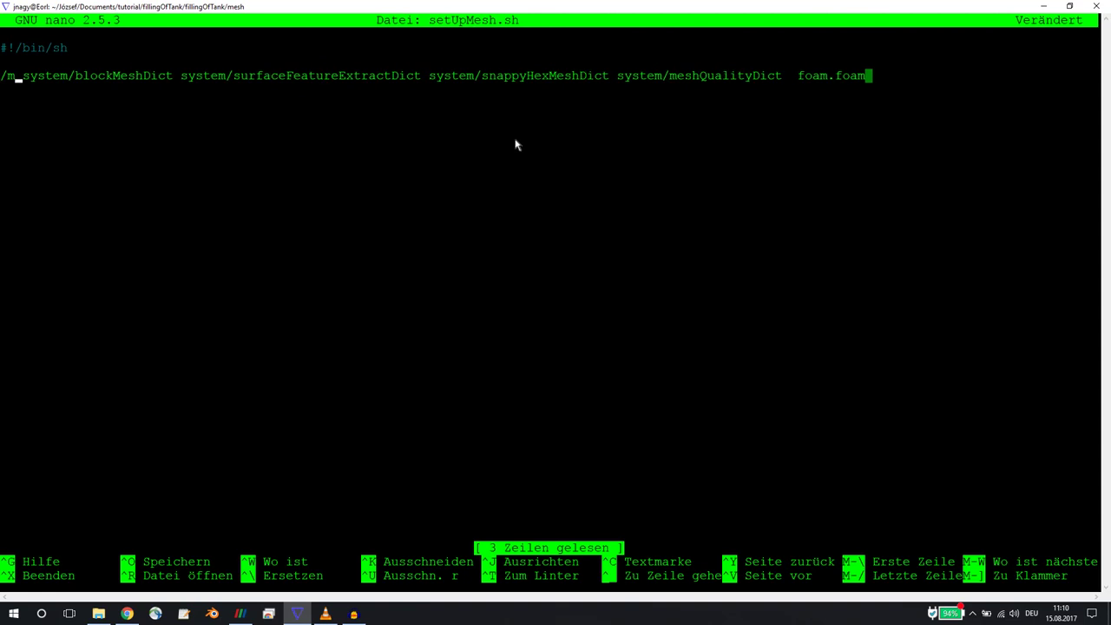
type("c/g")
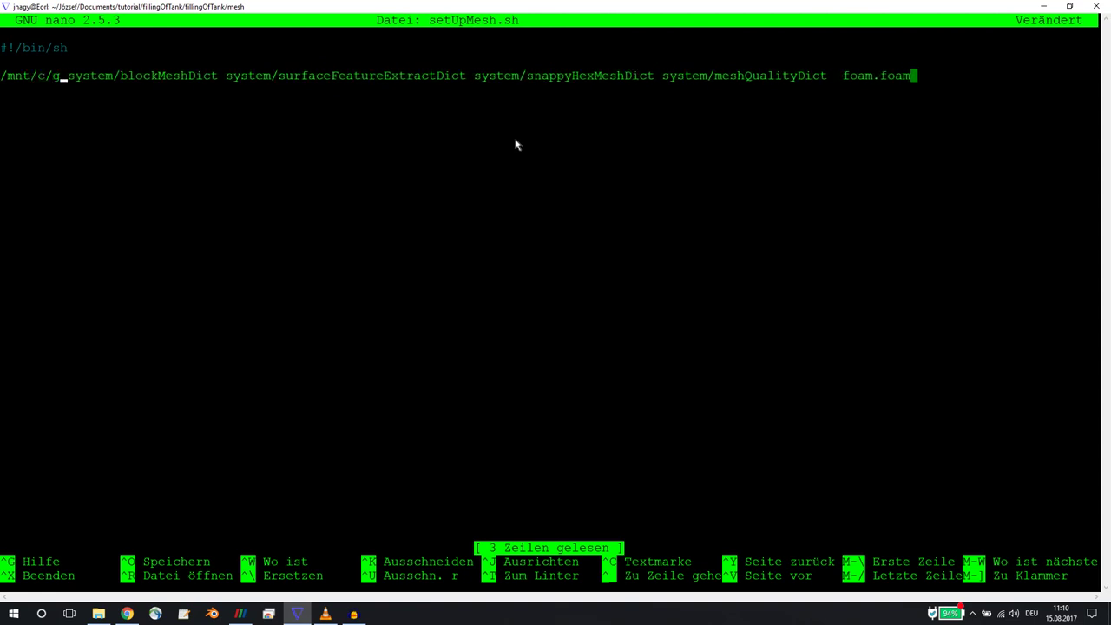
type("edit")
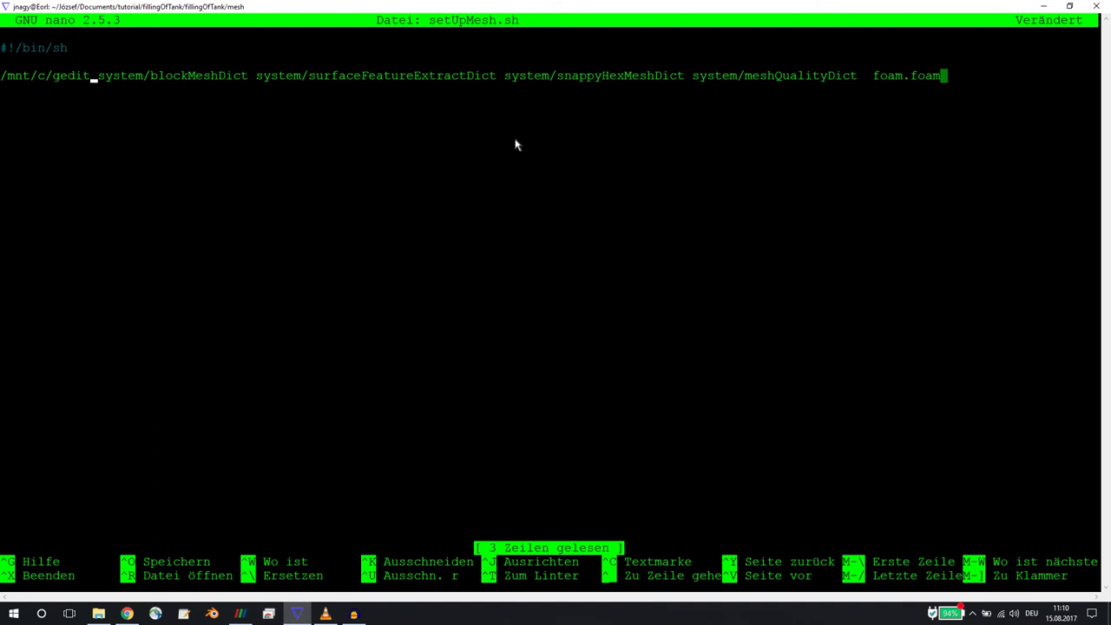
type("/")
type("bingedit")
key("BackSpace")
key("BackSpace")
key("BackSpace")
key("BackSpace")
key("BackSpace")
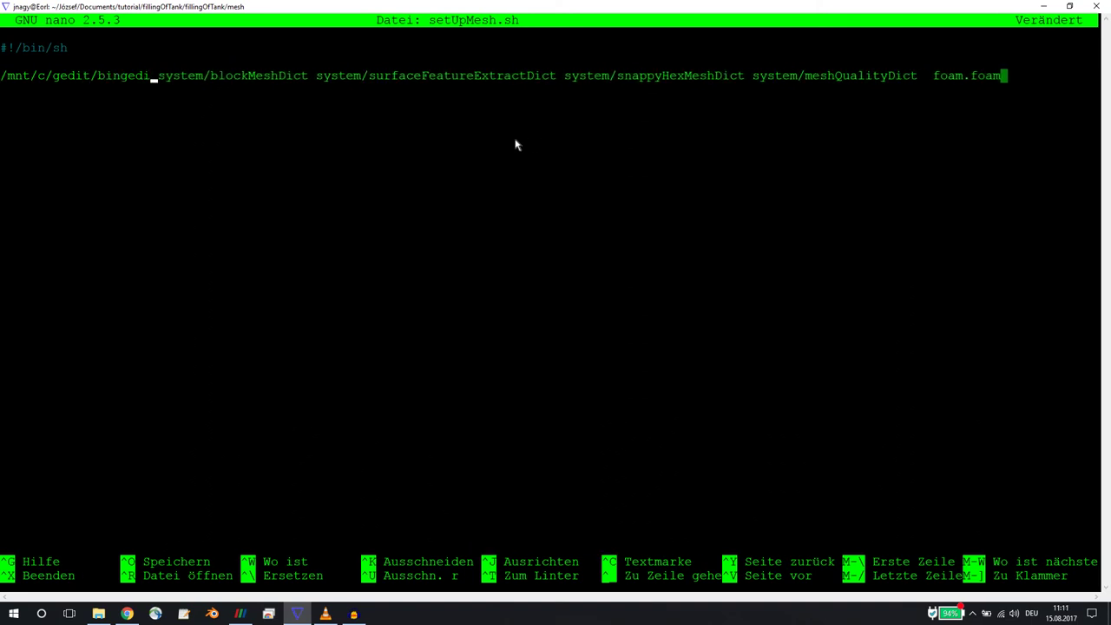
type("/gedit.e")
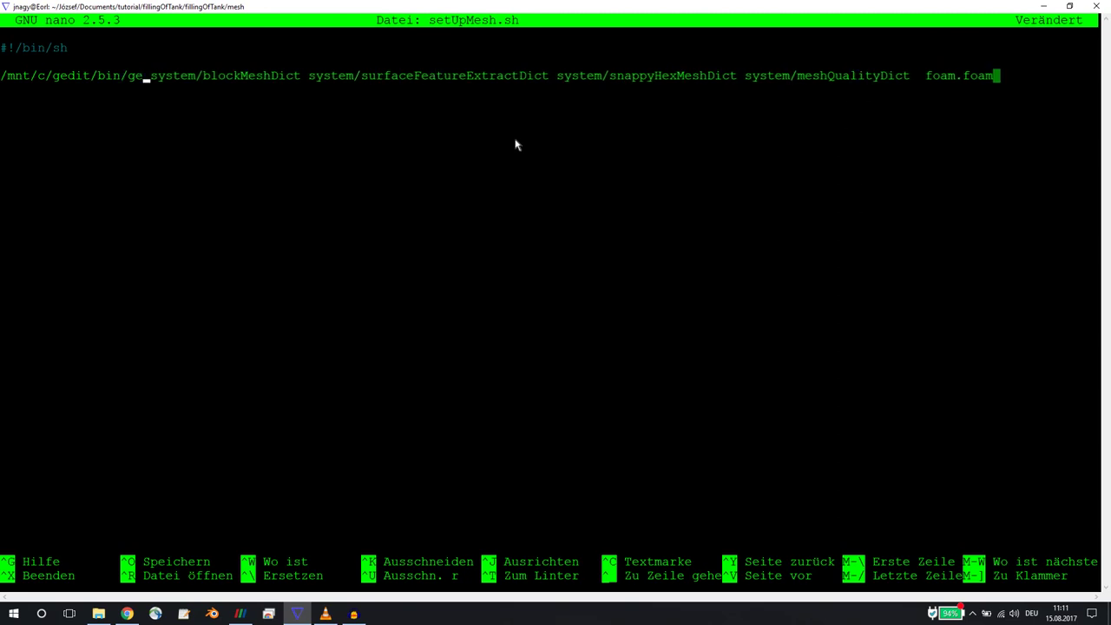
type("xe")
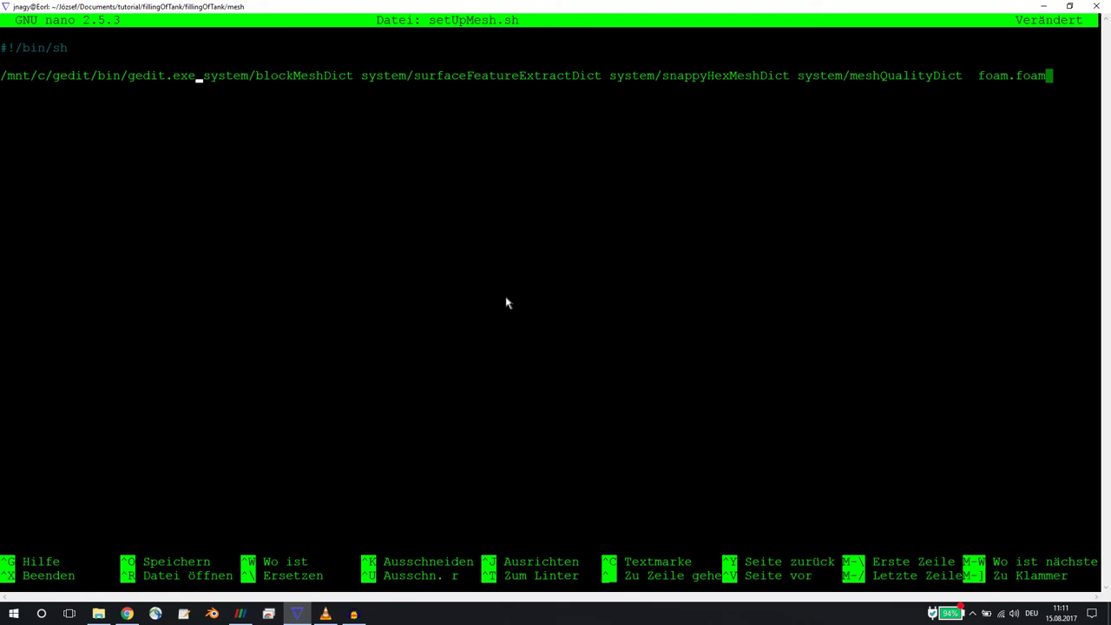
Save setUpMesh.sh under the same name and exit the nano editor.
key("ctrl+o")
key("Return")
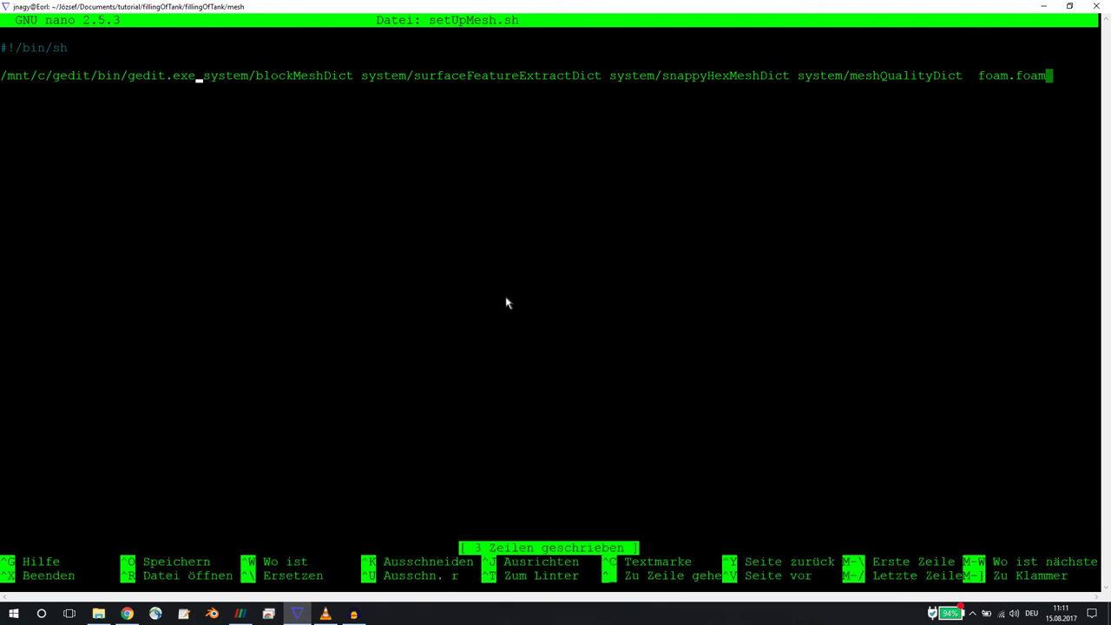
key("ctrl+x")
Run the setUpMesh.sh script with sh as a background process.
type("sh s")
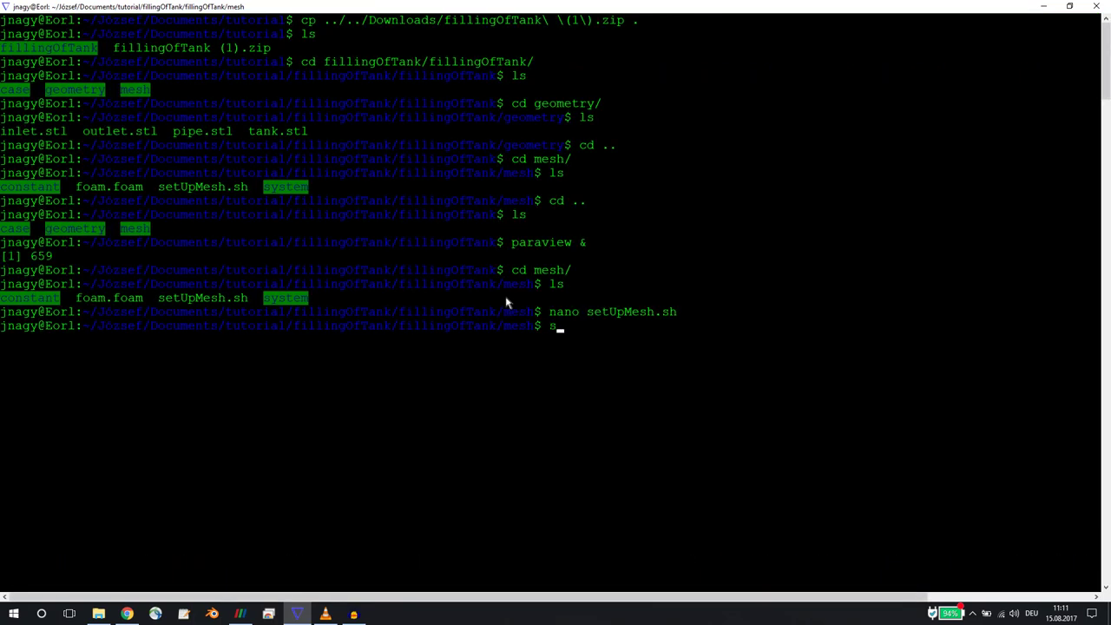
type("e")
key("Tab")
type("&")
key("Return")
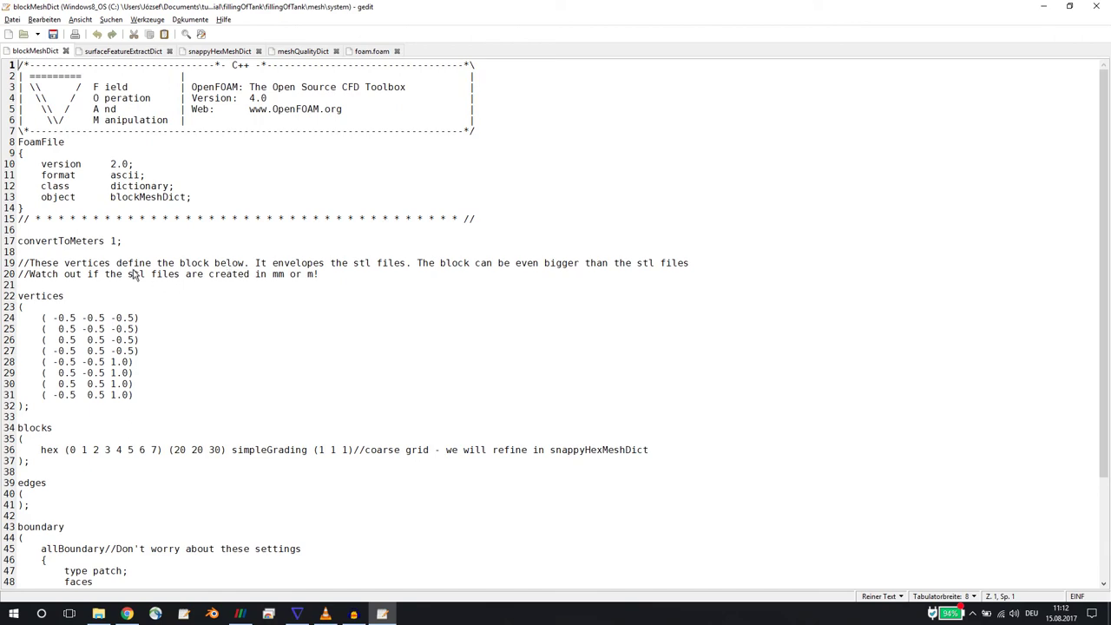
Look through blockMeshDict, from its vertices and blocks to the boundary section.
scroll(192, 310, "down", 4)
scroll(195, 316, "up", 4)
scroll(192, 330, "down", 4)
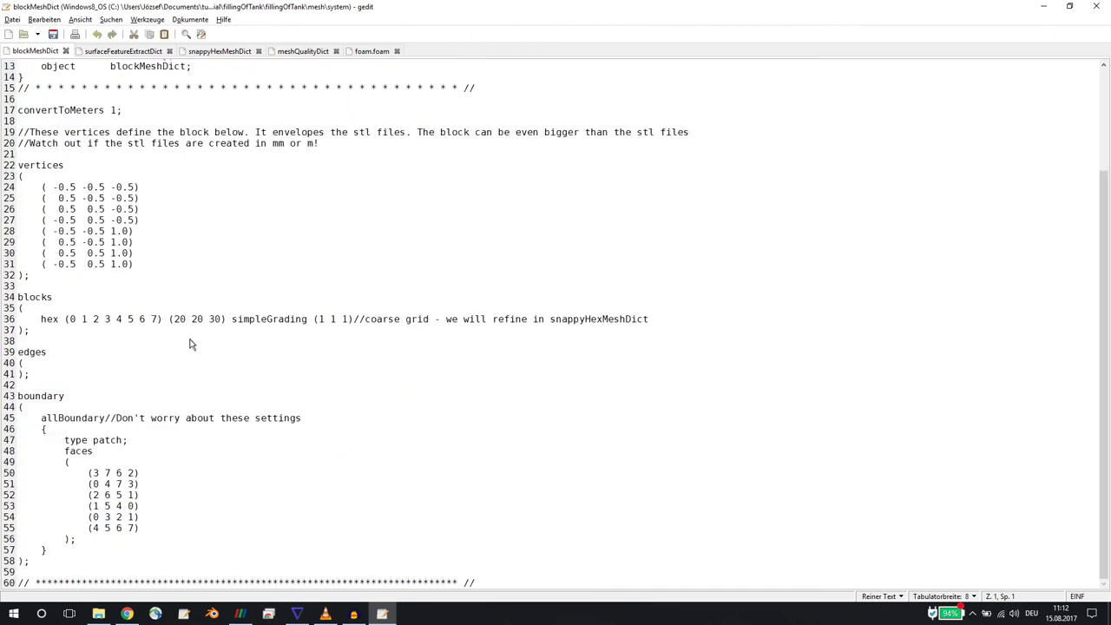
scroll(193, 352, "up", 4)
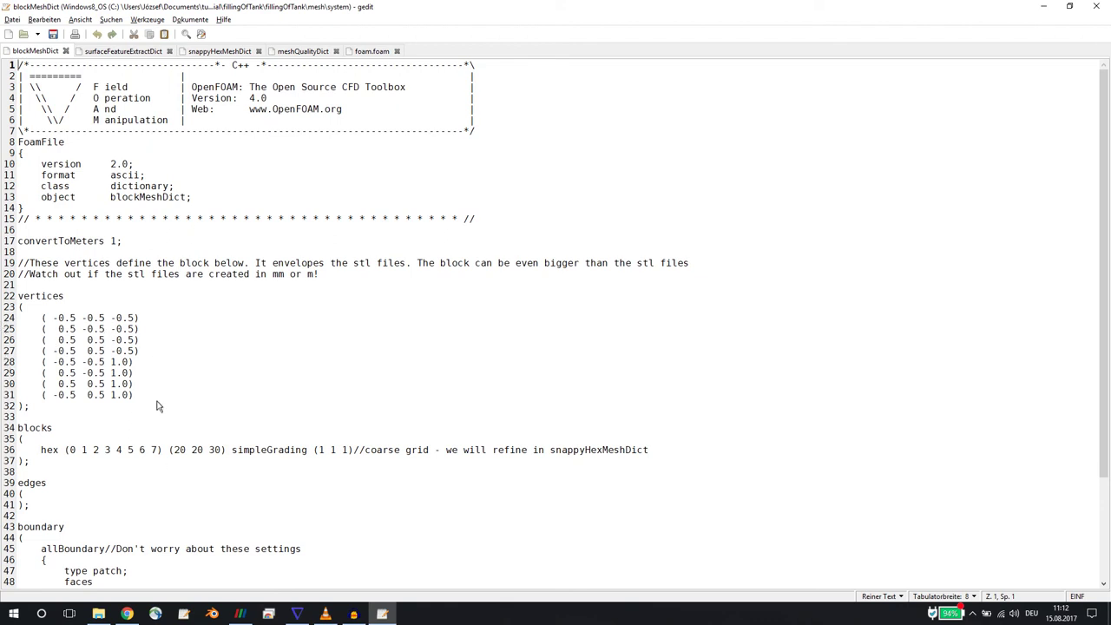
Switch to ParaView, load inlet.stl, outlet.stl, pipe.stl and tank.stl from the geometry folder, and fit them in the view.
left_click(240, 615)
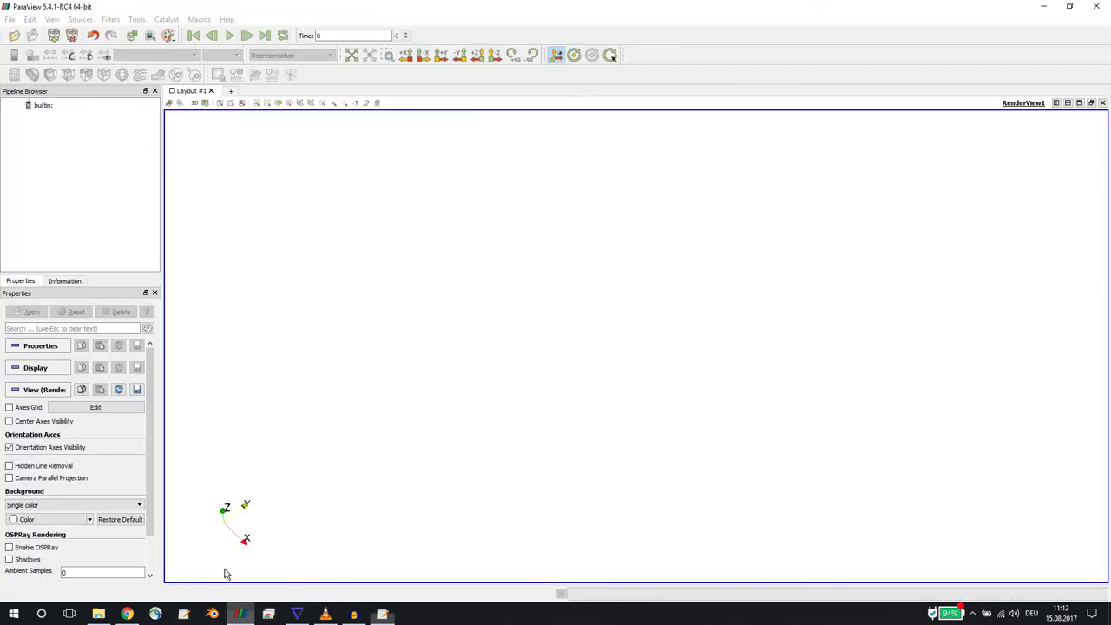
key("ctrl+o")
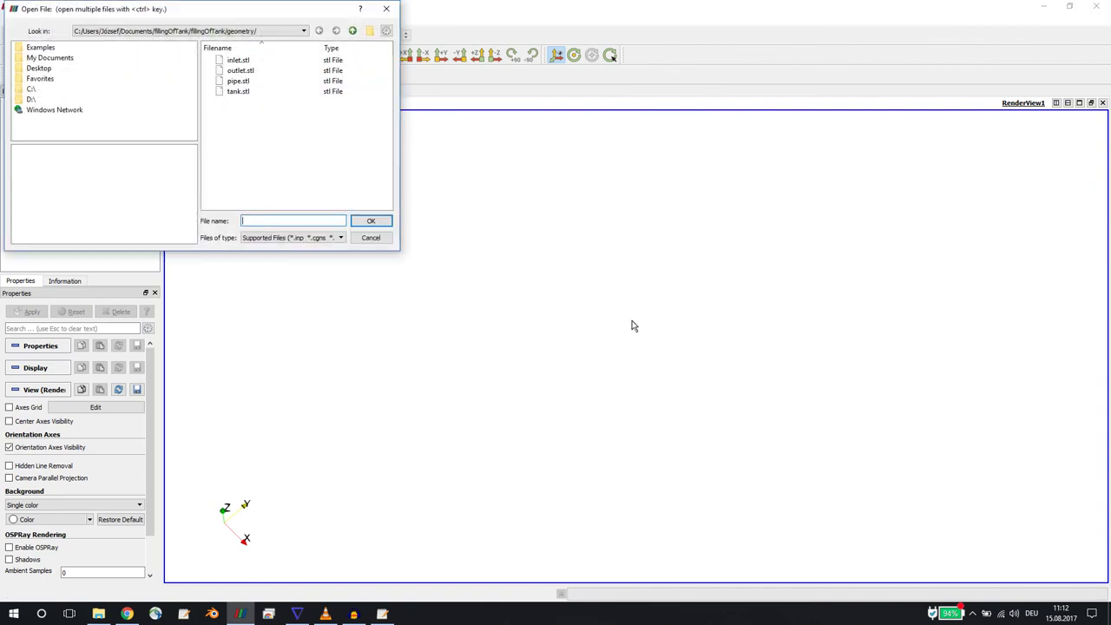
left_click(249, 61)
left_click(248, 93, "shift")
left_click(371, 221)
left_click(32, 315)
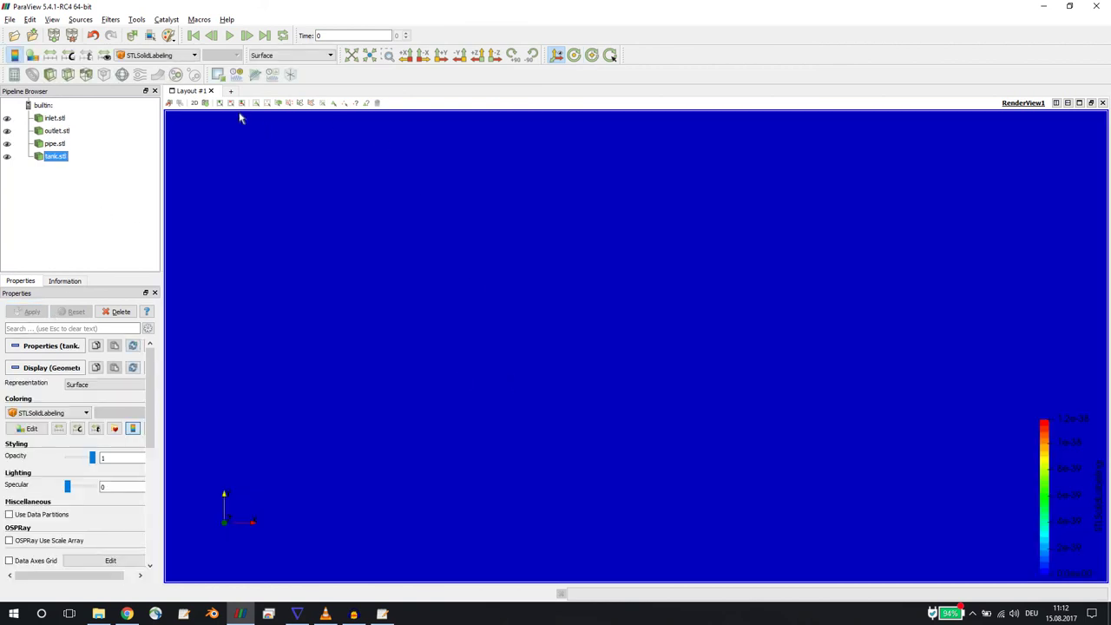
left_click(350, 57)
Examine the tank and pipe geometry from several angles and compare it with the vertices in blockMeshDict.
left_click_drag(466, 422, 430, 346)
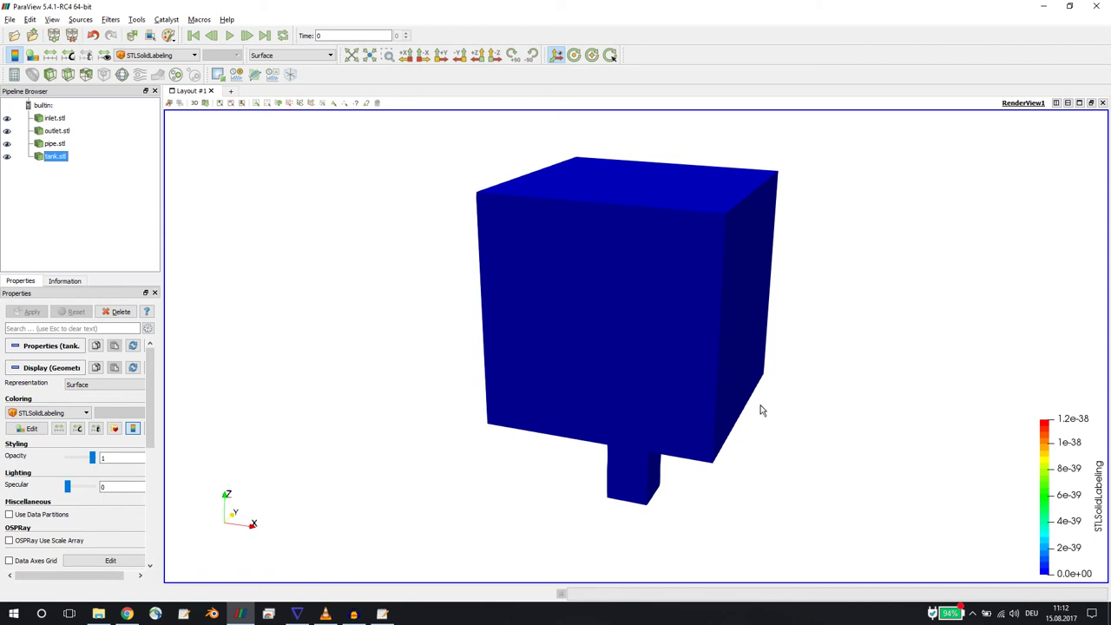
mouse_move(746, 201)
left_mouse_down()
mouse_move(717, 238)
mouse_move(732, 217)
left_mouse_up()
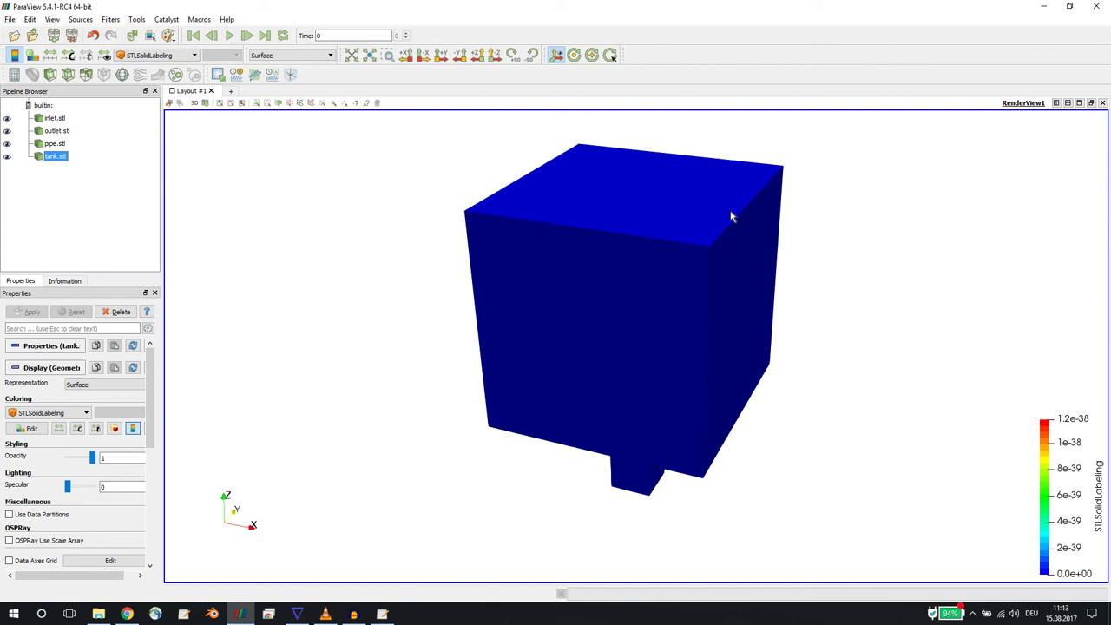
left_click_drag(691, 333, 704, 271)
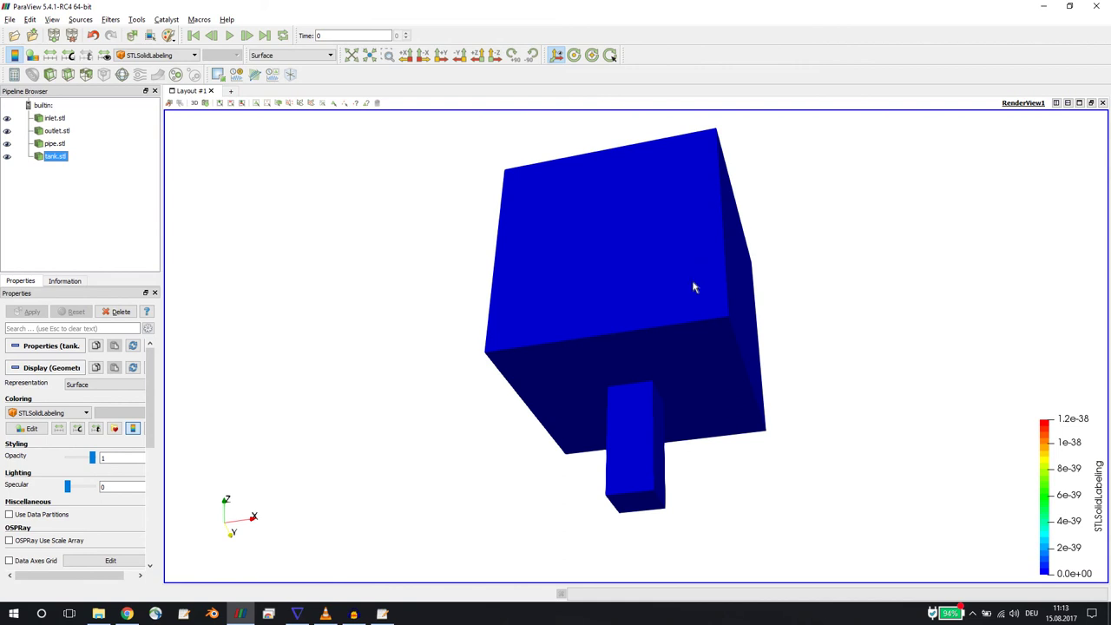
left_click_drag(683, 273, 657, 235)
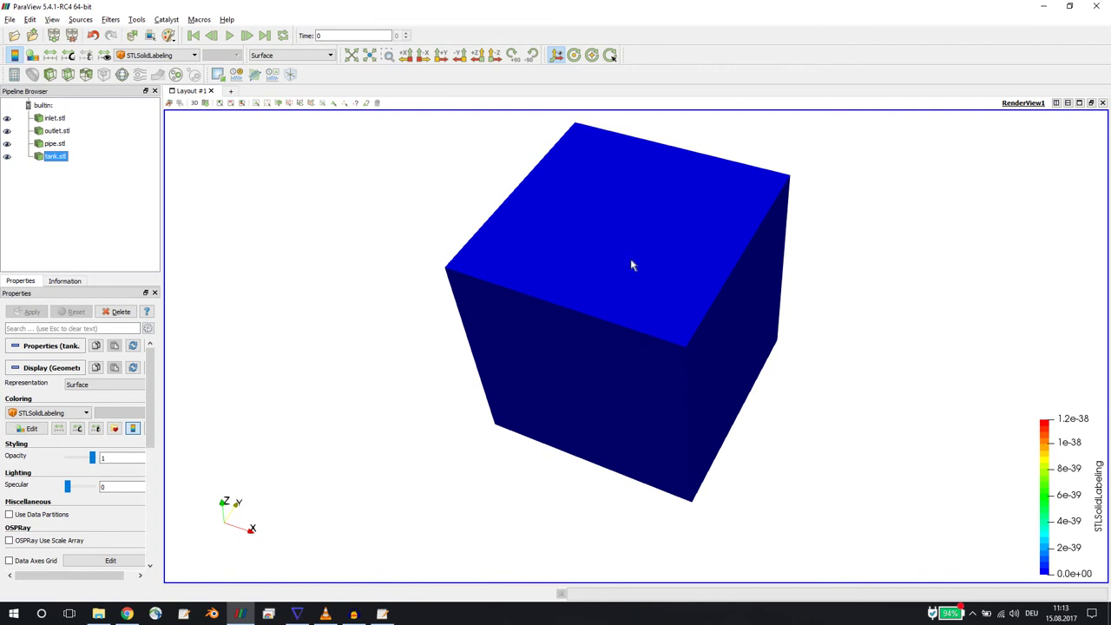
left_click_drag(640, 290, 620, 316)
key("alt+Tab")
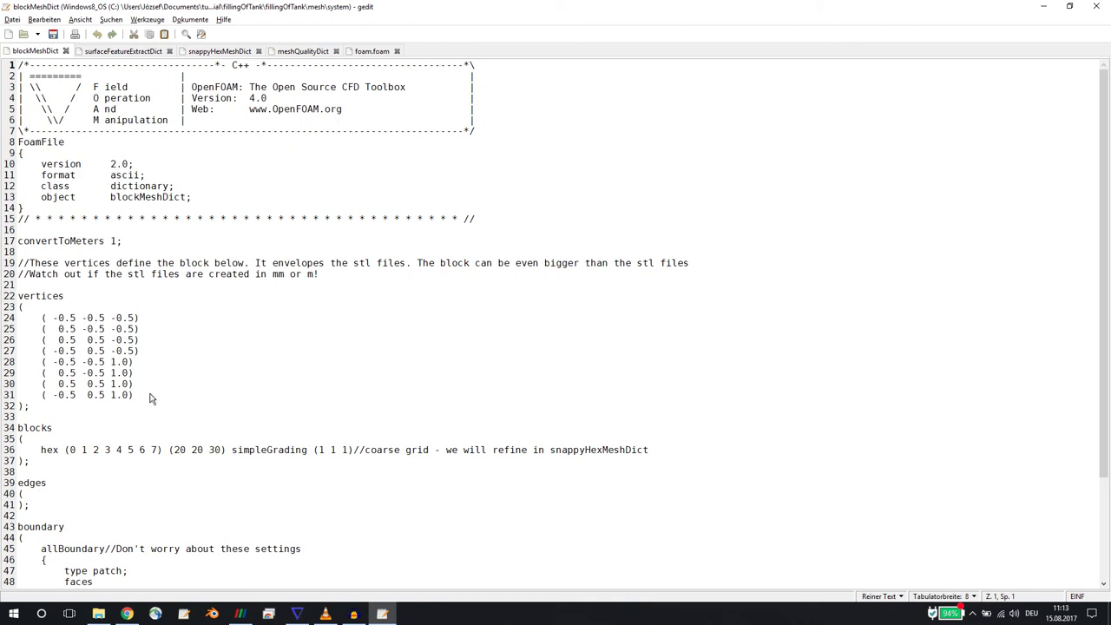
key("alt+Tab")
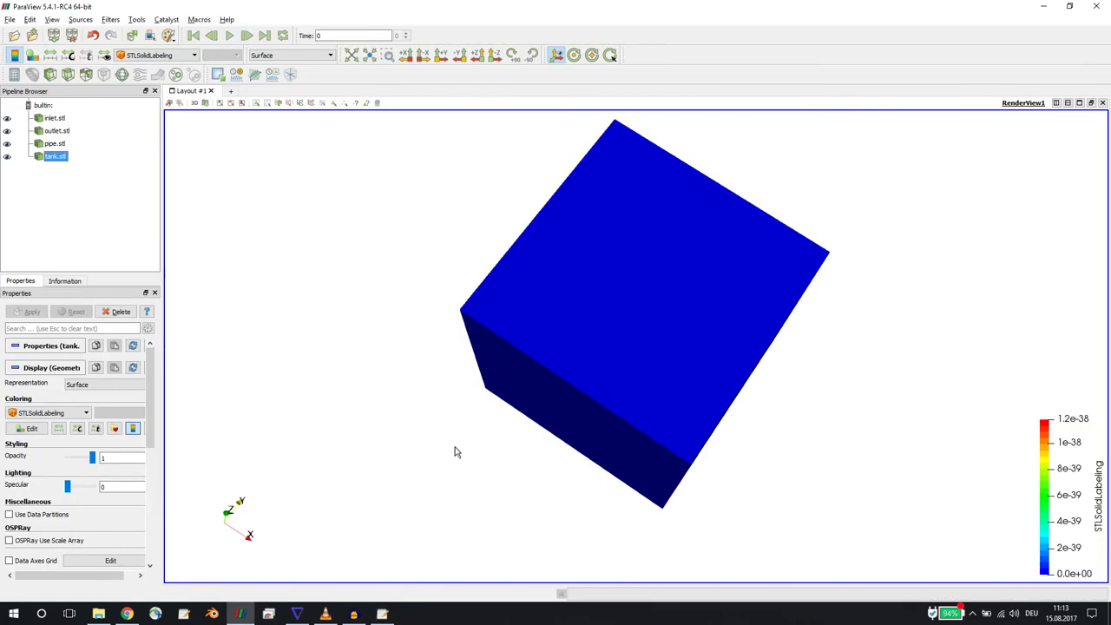
Check the bounds of tank.stl in ParaView and compare its corners with the blockMeshDict vertices in gedit.
left_click(74, 280)
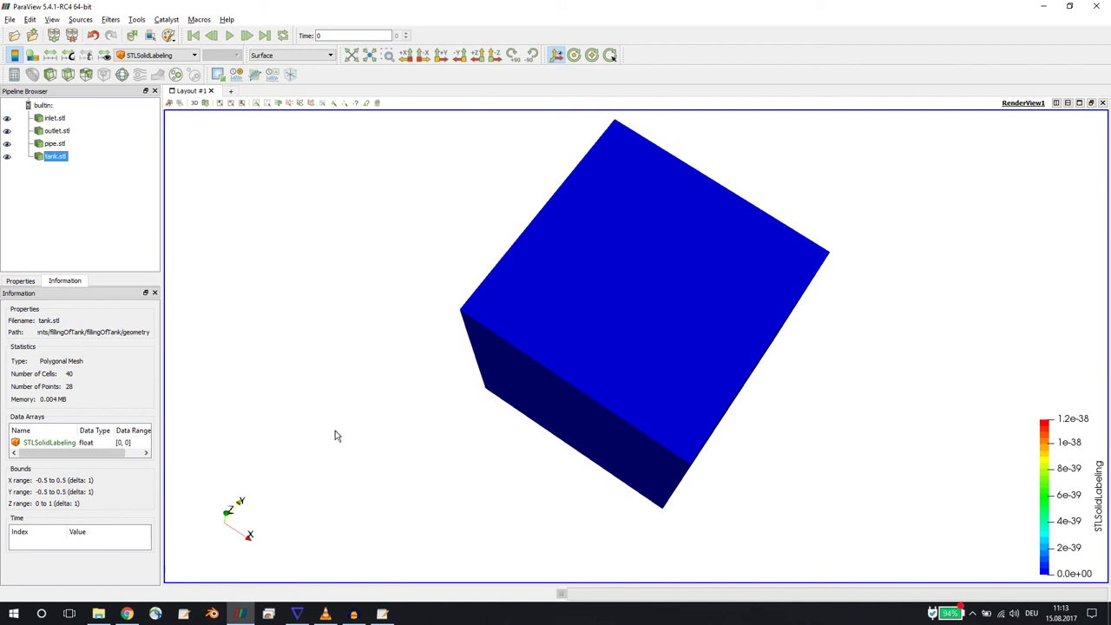
left_click_drag(553, 498, 571, 429)
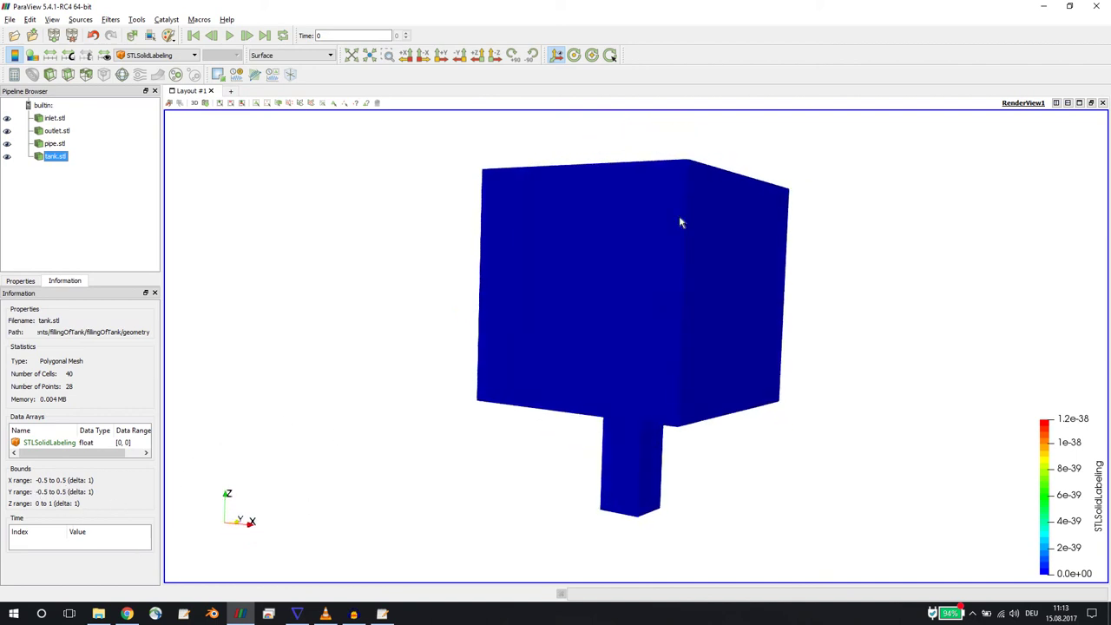
left_click_drag(577, 306, 572, 312)
key("alt+Tab")
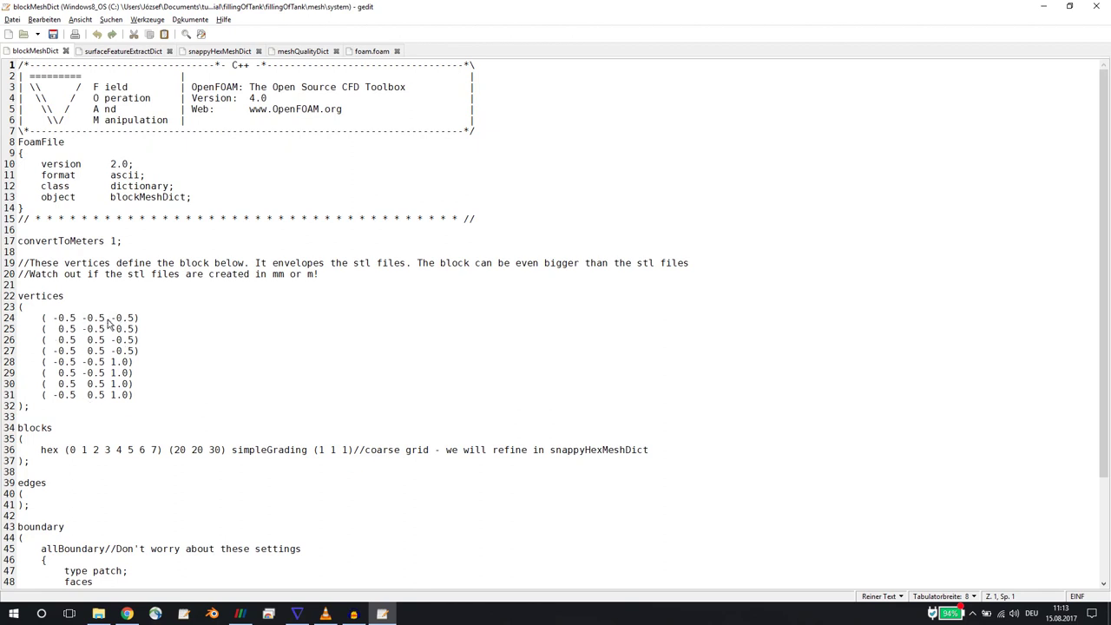
key("alt+Tab")
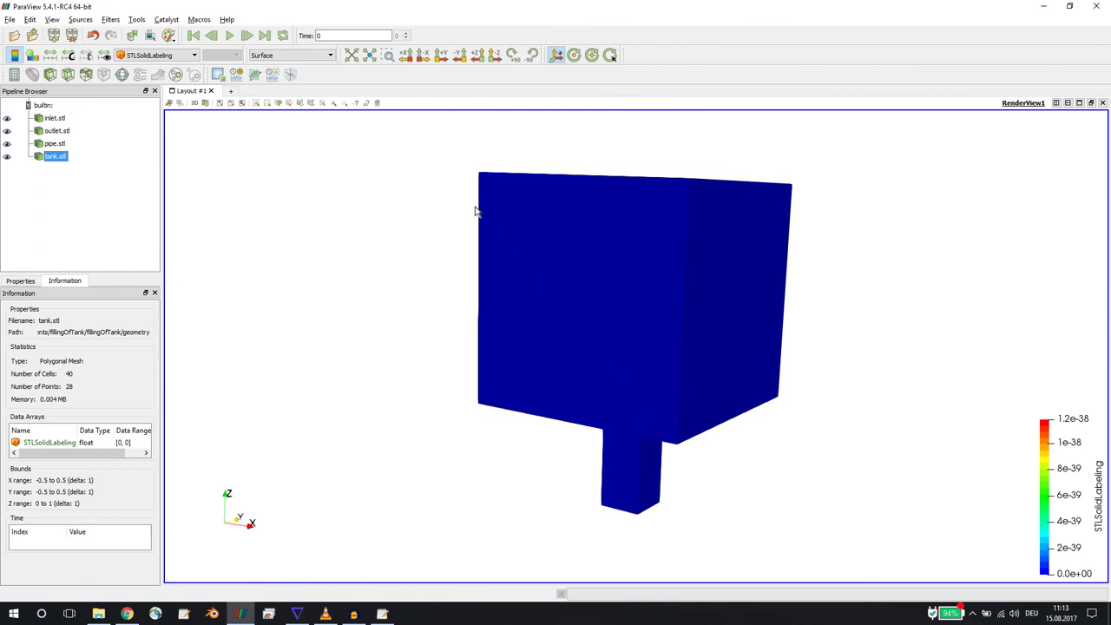
key("alt+Tab")
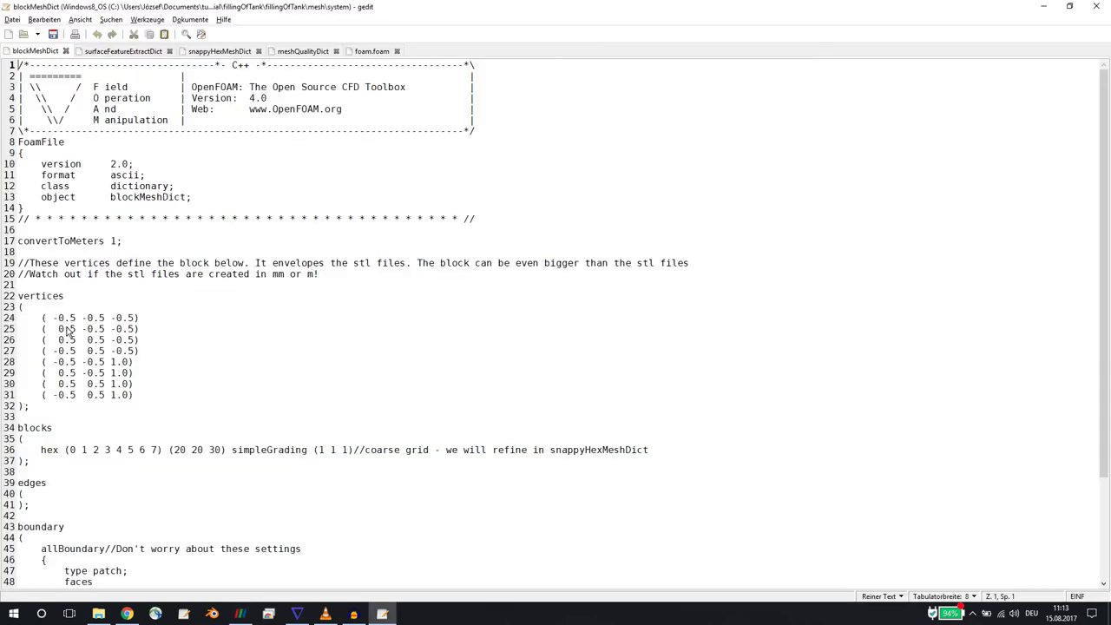
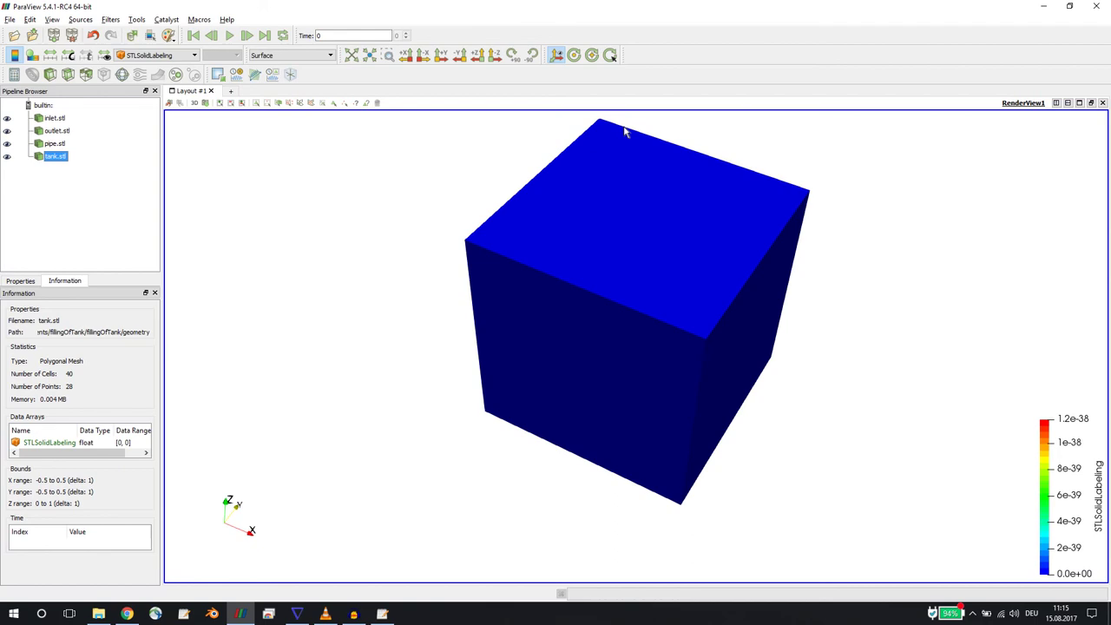
Switch to gedit and examine the inlet.stl block of surfaceFeatureExtractDict, highlighting its includedAngle value.
key("alt+Tab")
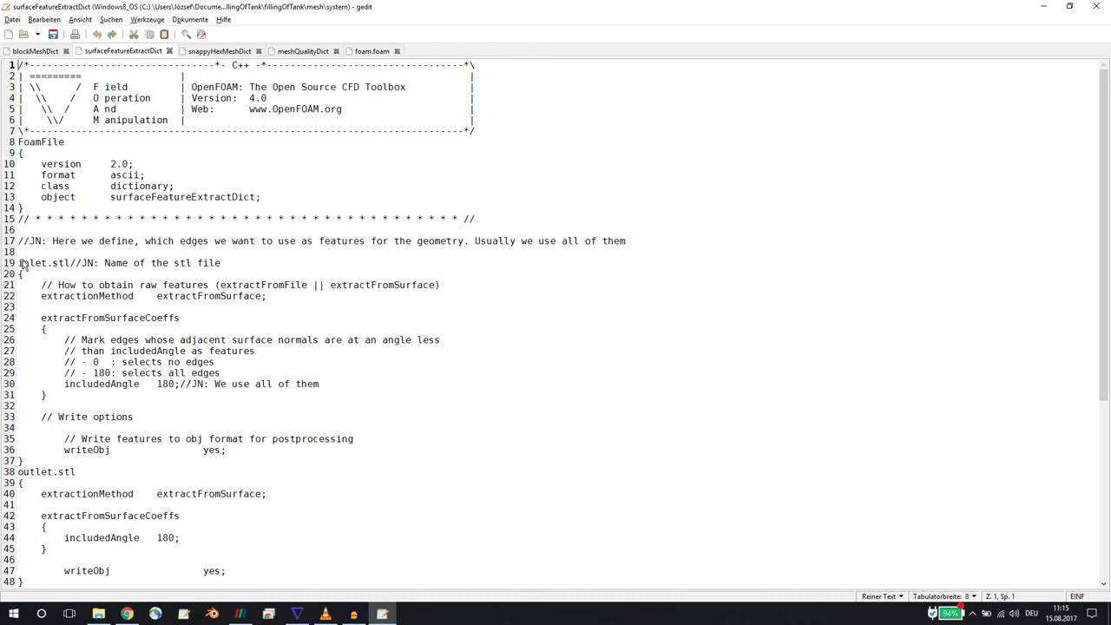
left_click_drag(19, 263, 54, 462)
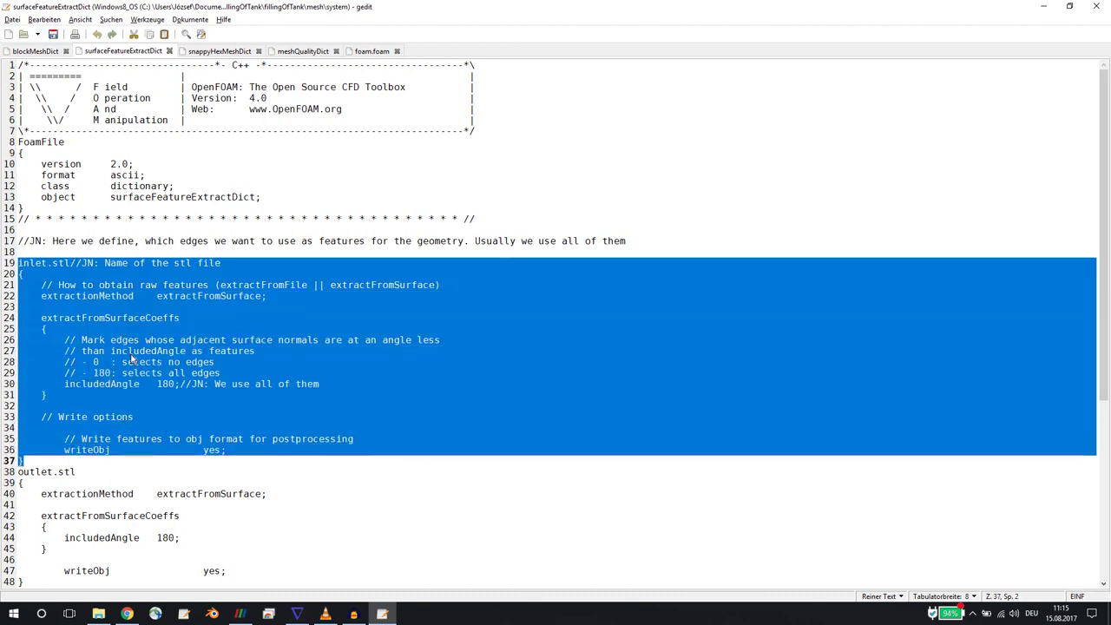
left_click(191, 385)
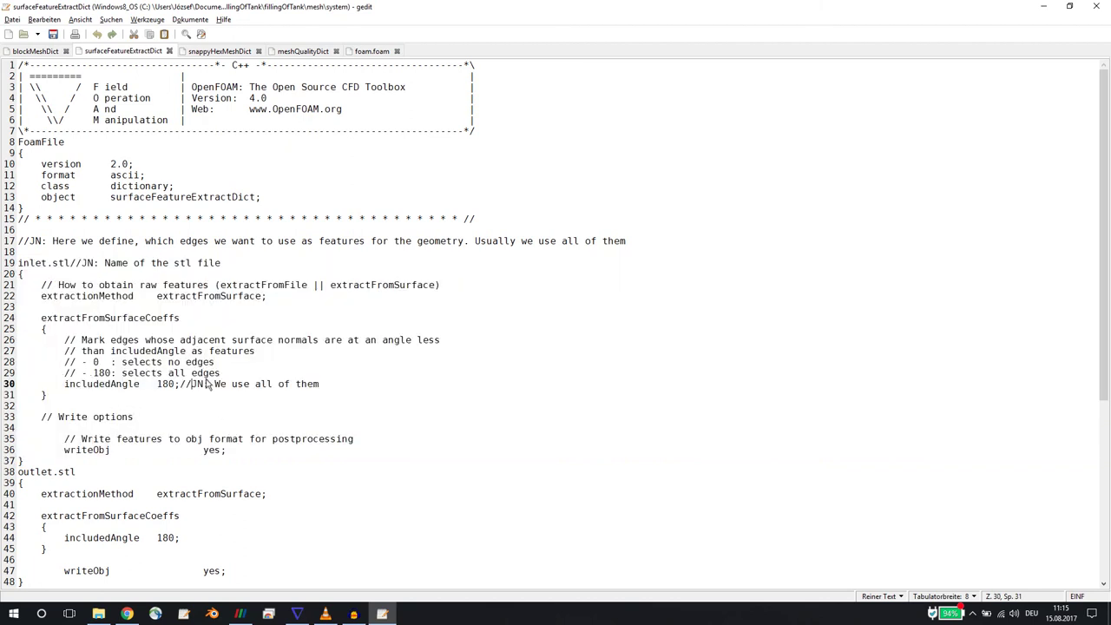
mouse_move(158, 387)
left_mouse_down()
mouse_move(227, 397)
mouse_move(174, 388)
left_mouse_up()
Review the inlet, outlet, pipe and tank STL entries in surfaceFeatureExtractDict, highlighting each name.
left_click(28, 264)
double_click(28, 264)
double_click(36, 473)
scroll(52, 478, "down", 1)
scroll(51, 481, "down", 2)
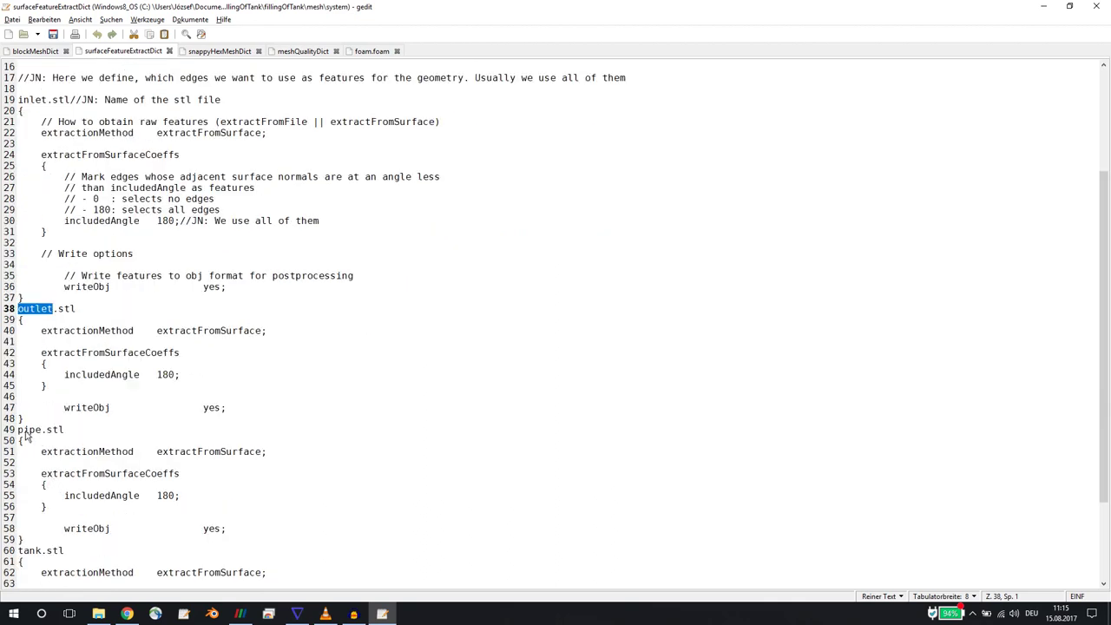
double_click(27, 429)
double_click(29, 551)
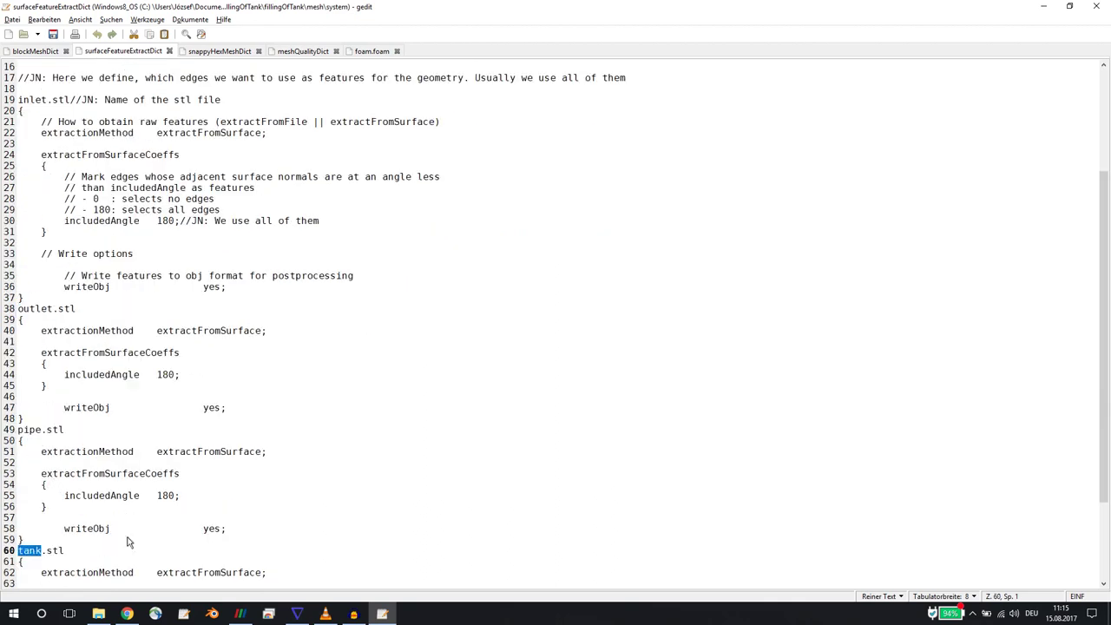
scroll(291, 495, "up", 3)
scroll(177, 374, "down", 5)
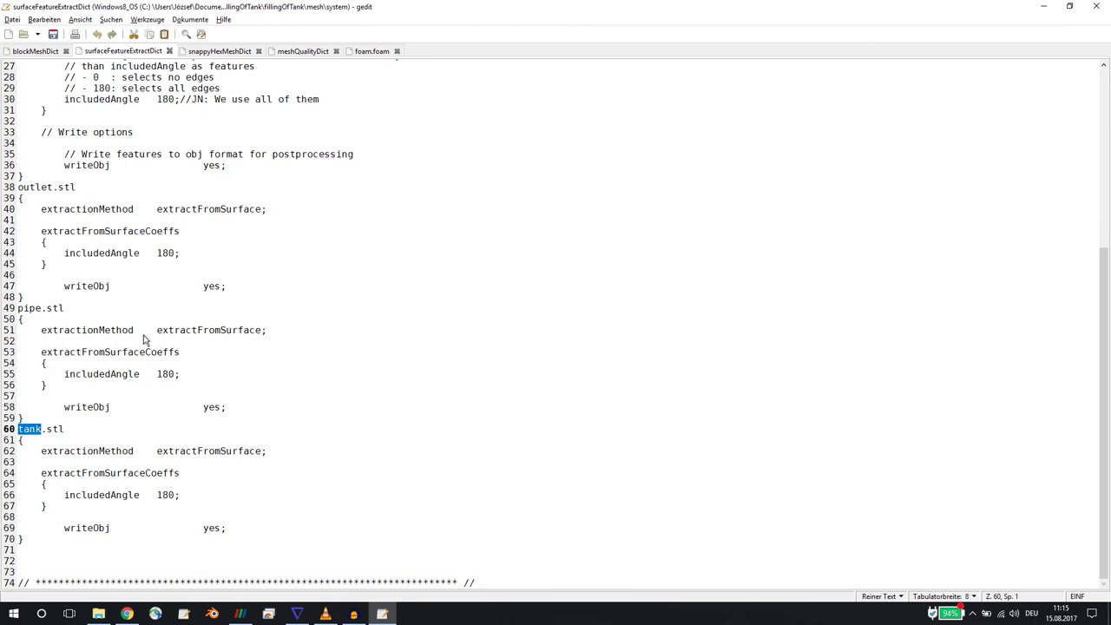
scroll(147, 343, "up", 5)
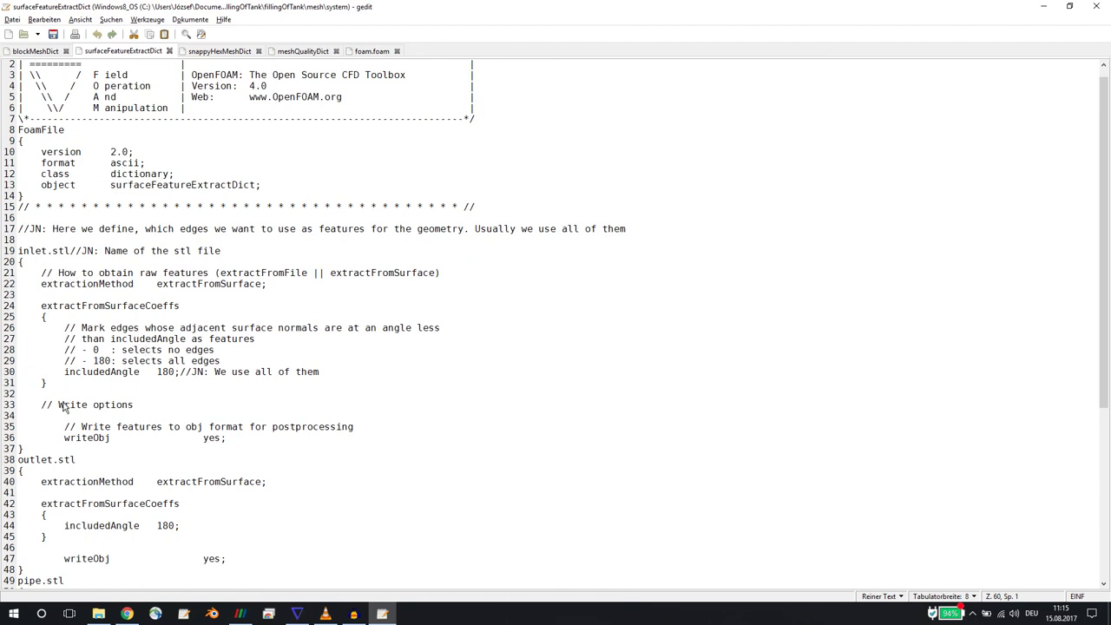
Look through the inlet, outlet, pipe and tank blocks of surfaceFeatureExtractDict again, comparing their extraction settings.
scroll(68, 410, "down", 8)
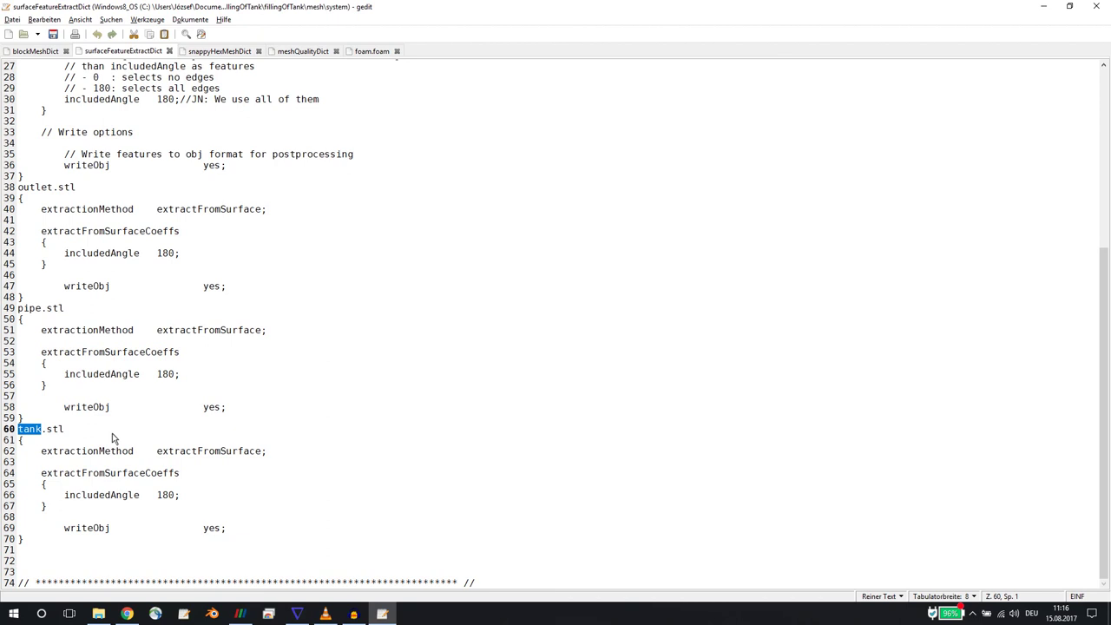
scroll(208, 403, "up", 9)
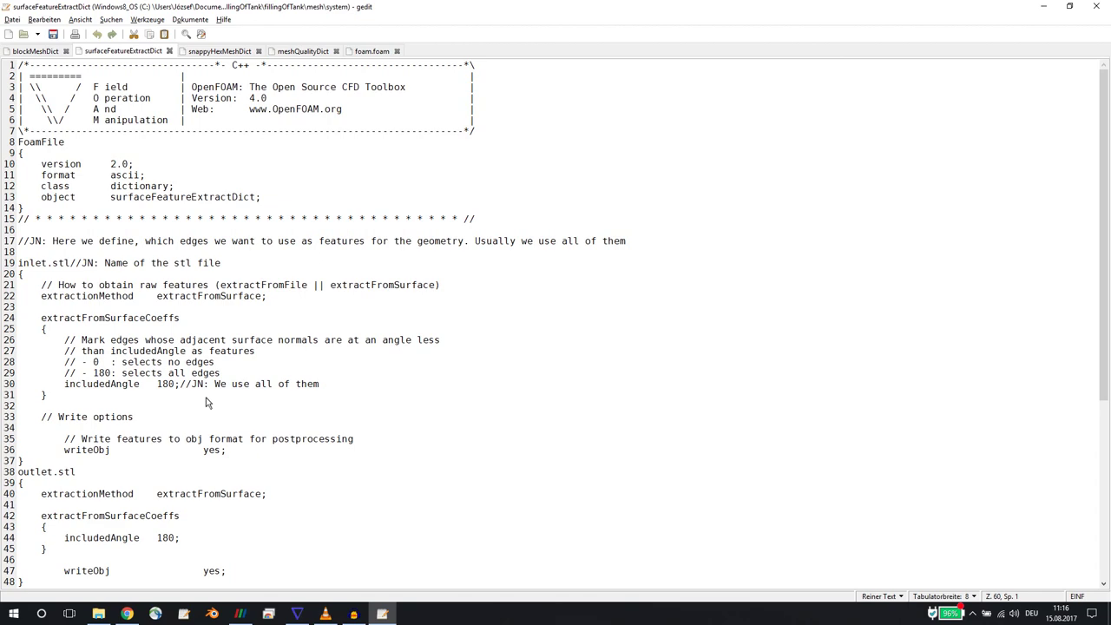
scroll(224, 391, "down", 9)
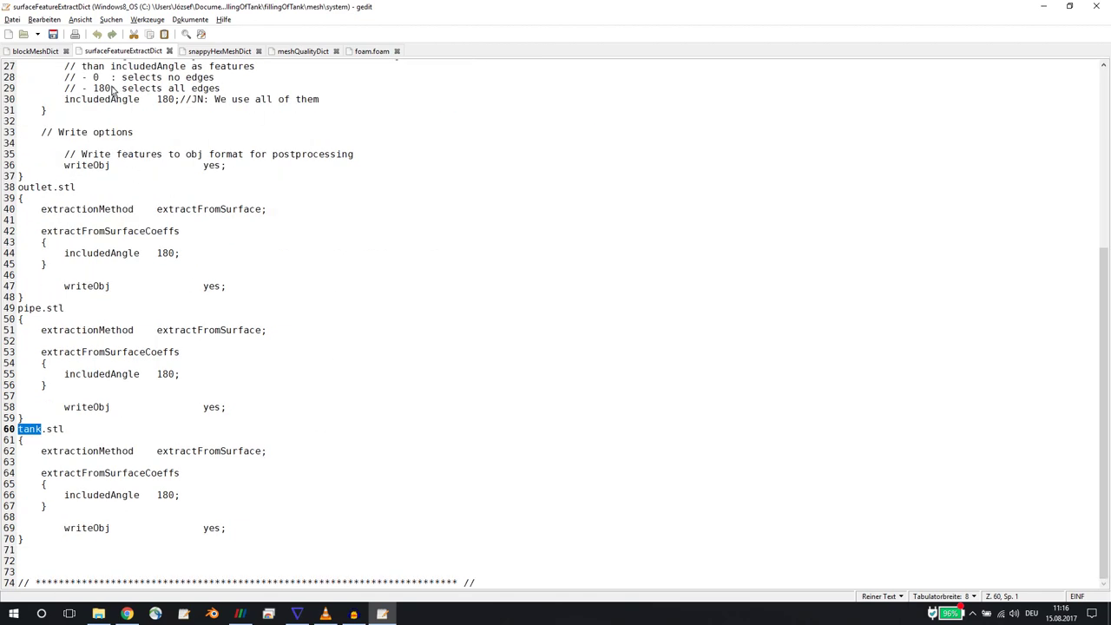
scroll(113, 349, "up", 7)
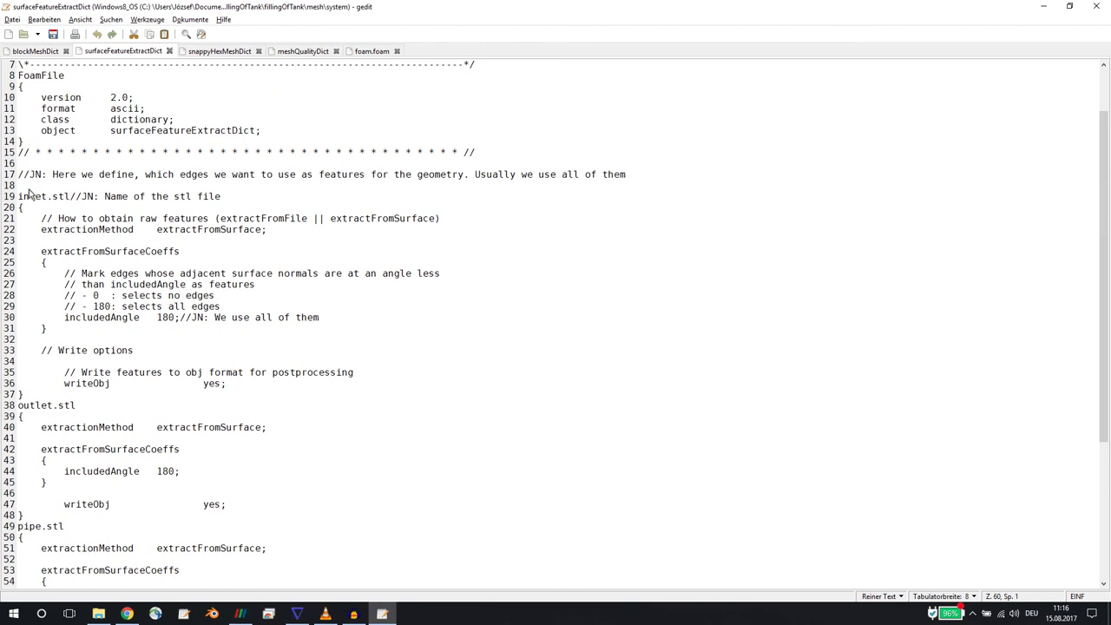
scroll(85, 244, "down", 7)
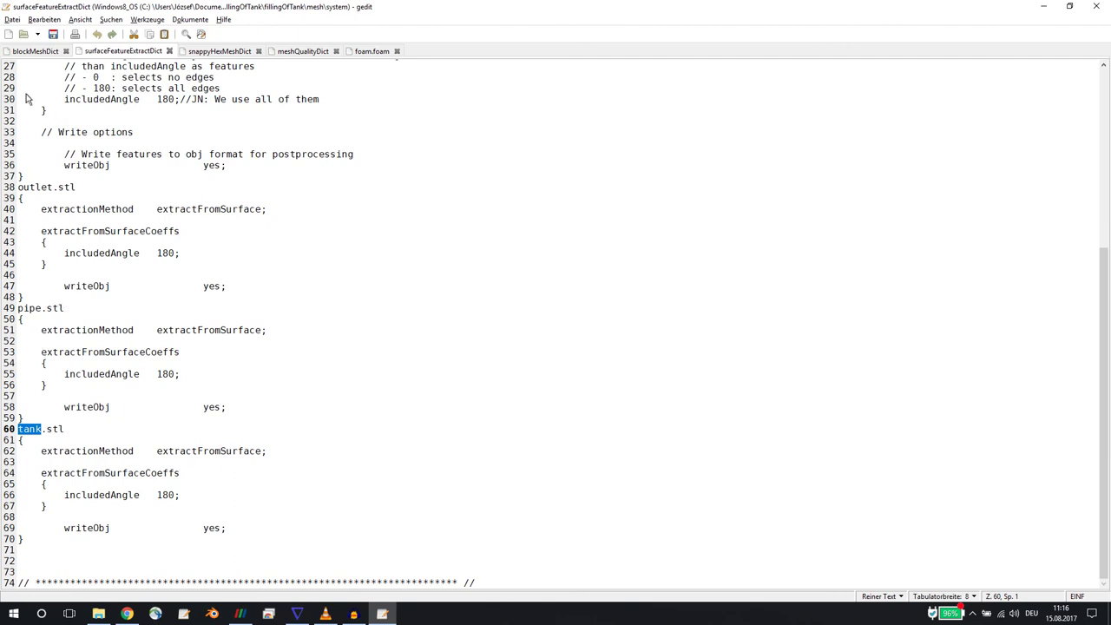
Open snappyHexMeshDict and examine the list of meshing steps to run, highlighting castellatedMesh.
left_click(206, 52)
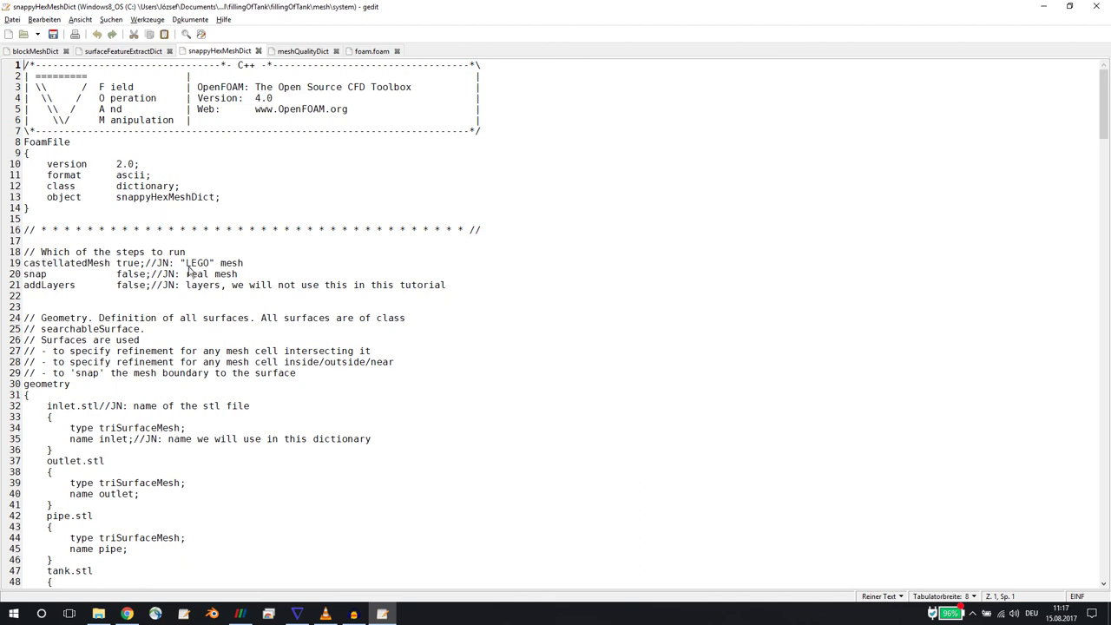
left_click_drag(158, 264, 174, 264)
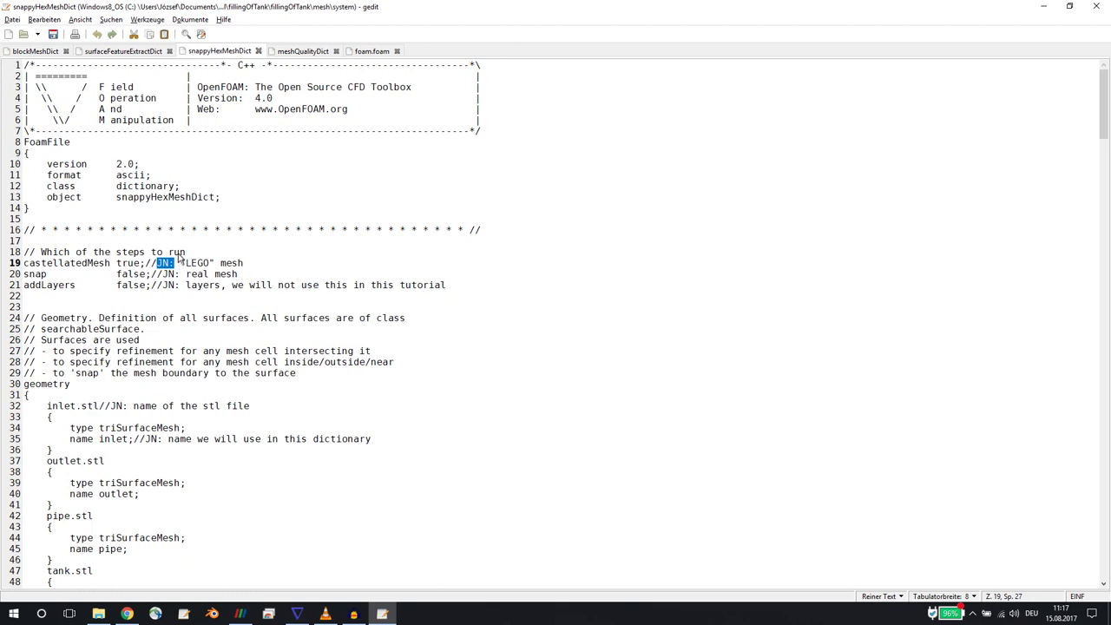
double_click(71, 266)
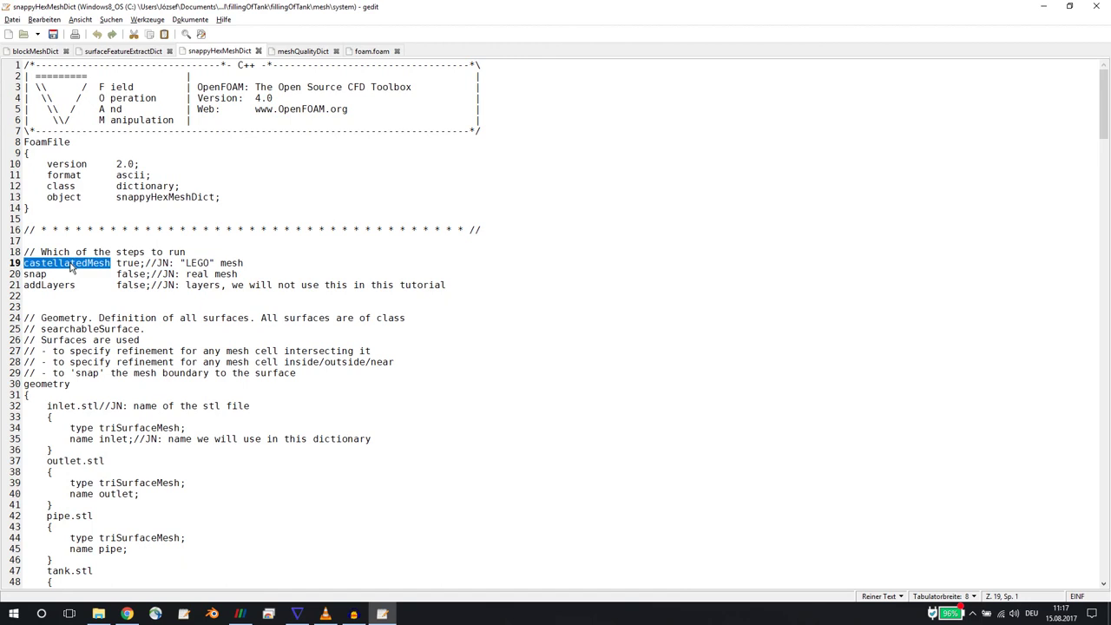
left_click(71, 267)
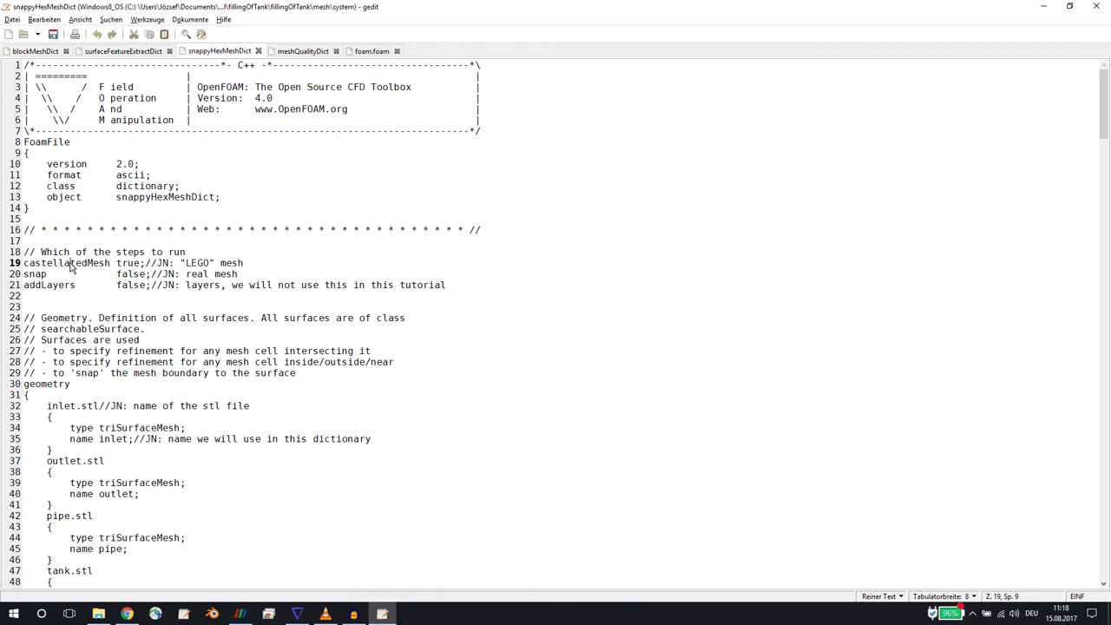
Switch to ParaView, view the tank from the side with the pipe below it, and return to gedit.
key("alt+Tab")
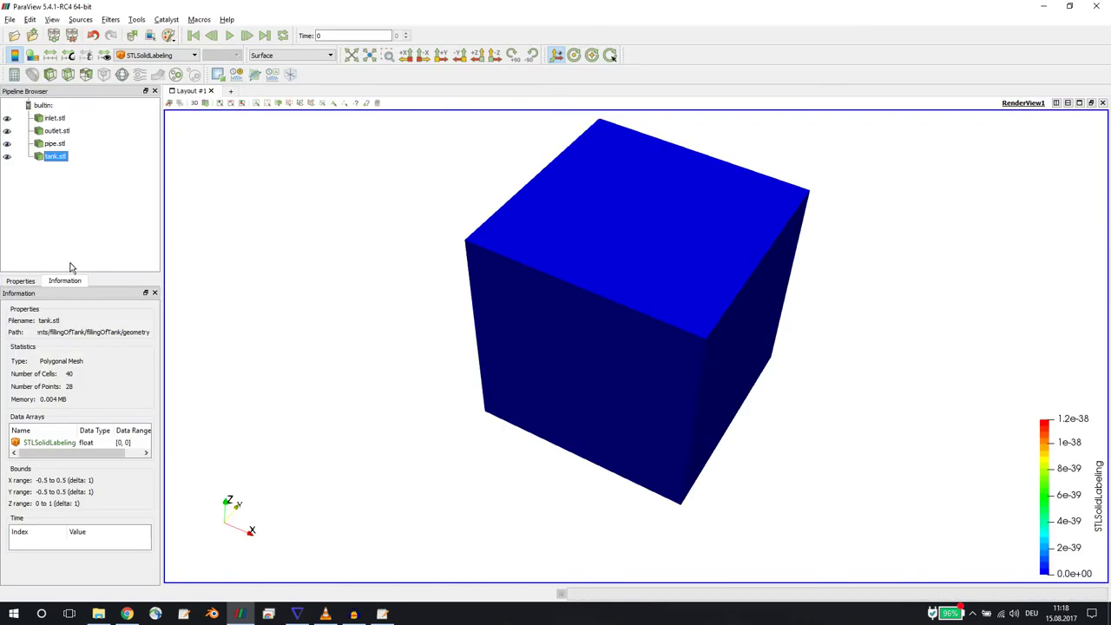
left_click_drag(553, 377, 560, 324)
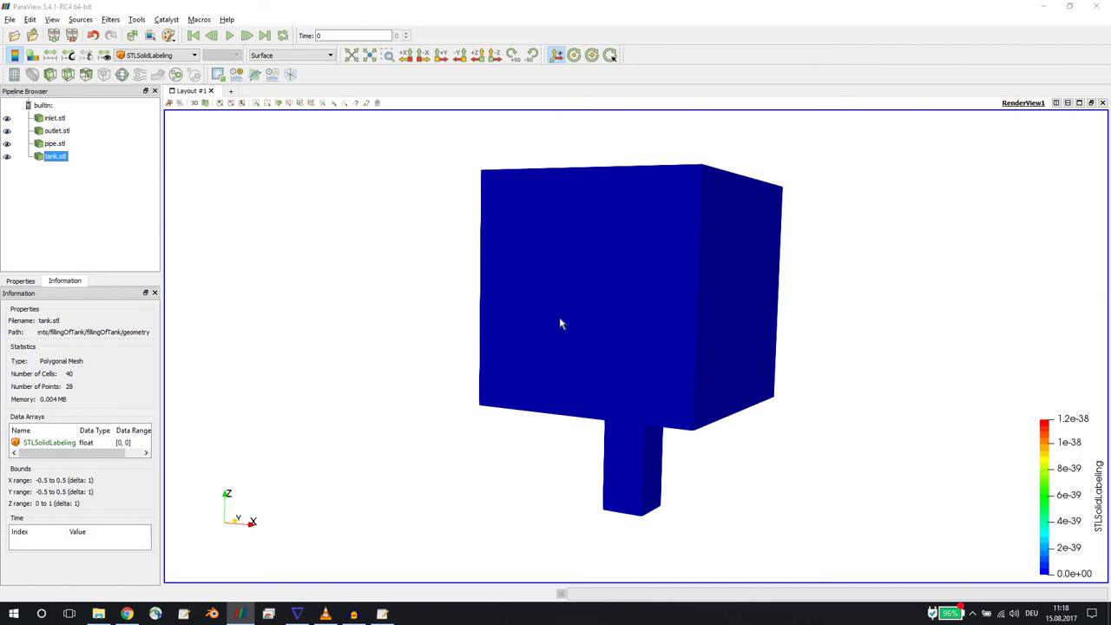
key("alt+Tab")
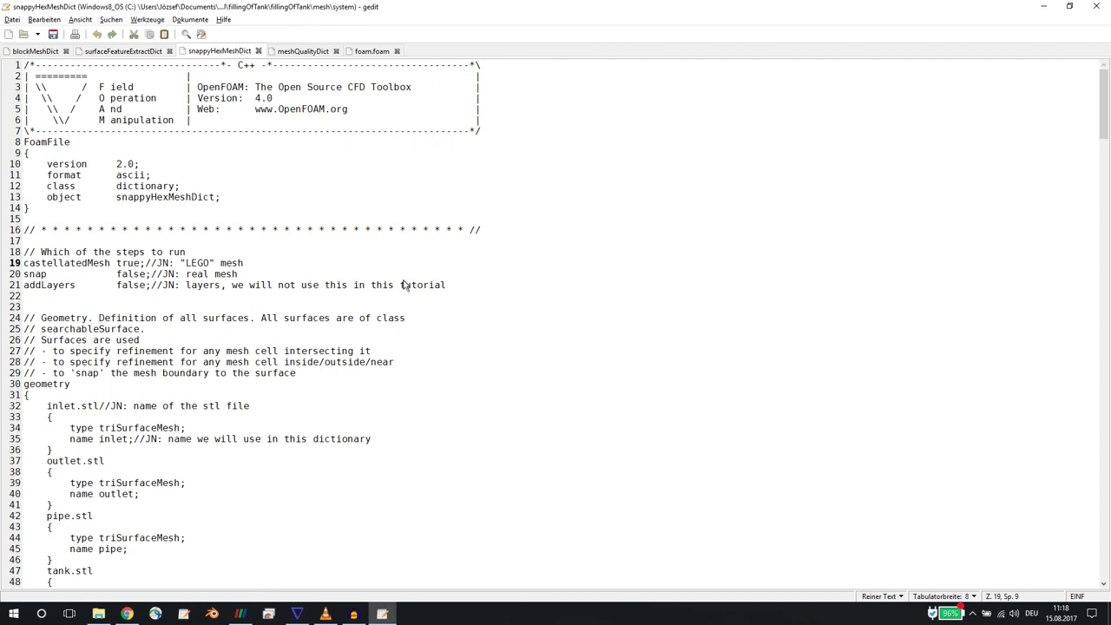
Try setting snap to true in snappyHexMeshDict and undo the change.
double_click(132, 274)
double_click(130, 263)
key("ctrl+c")
left_click(134, 275)
double_click(134, 275)
key("ctrl+v")
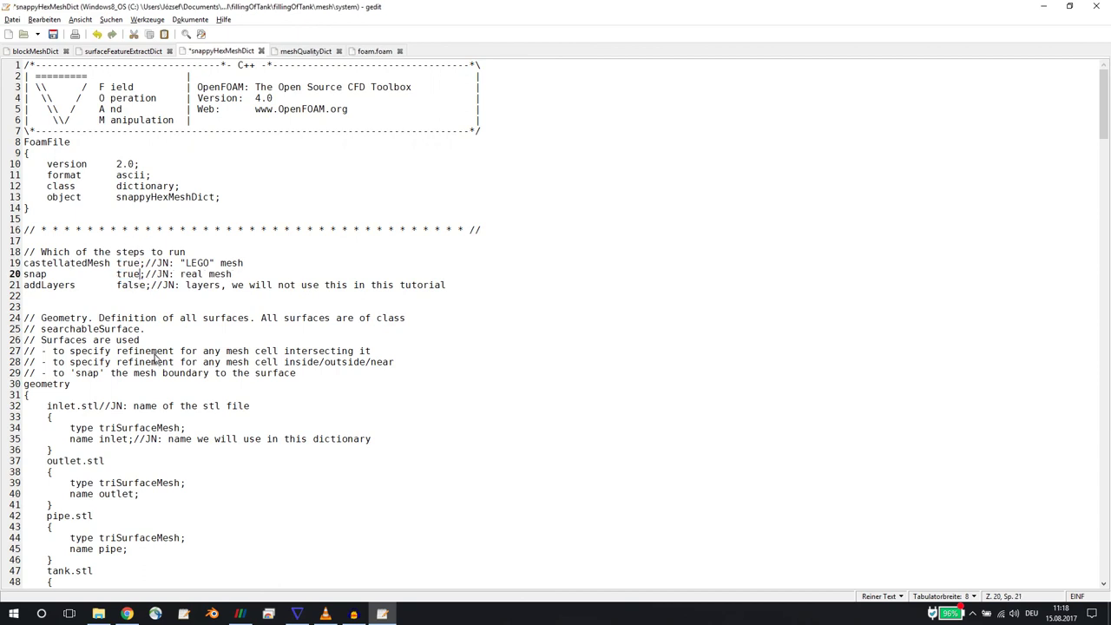
key("ctrl+z")
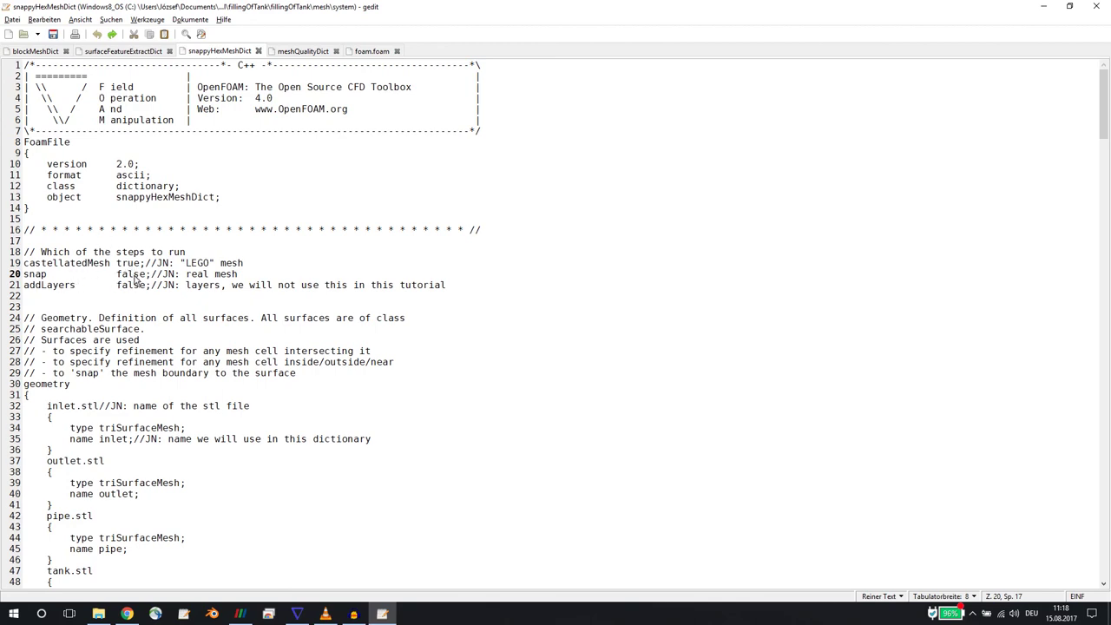
Try changing the name of the inlet.stl surface to blah in the geometry section and undo the edit.
scroll(135, 283, "down", 3)
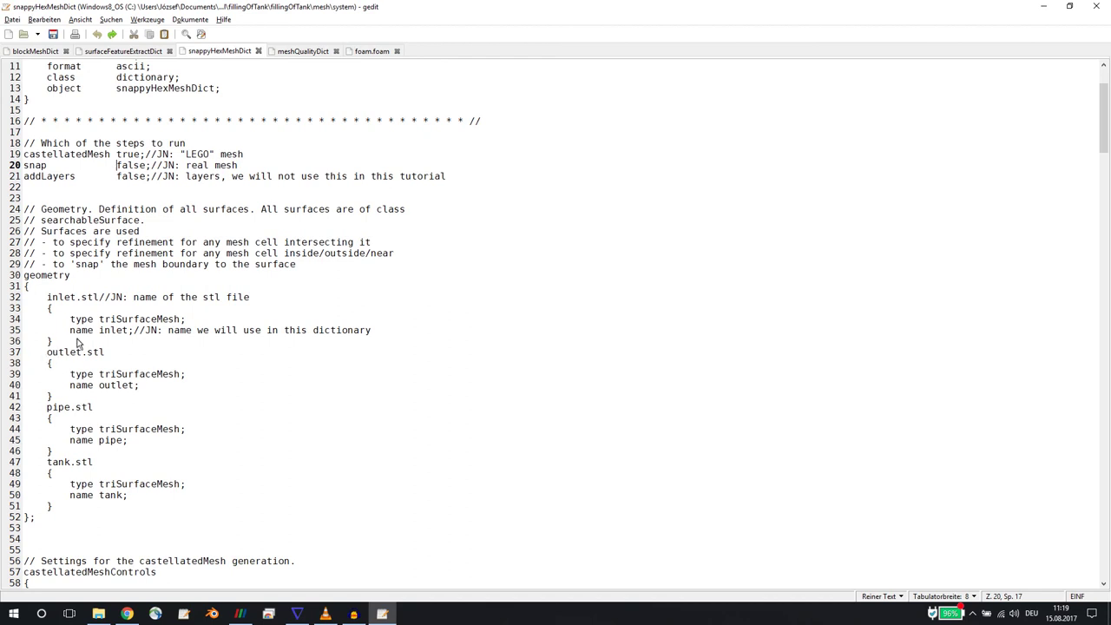
double_click(62, 299)
double_click(119, 332)
type("bah")
key("BackSpace")
key("BackSpace")
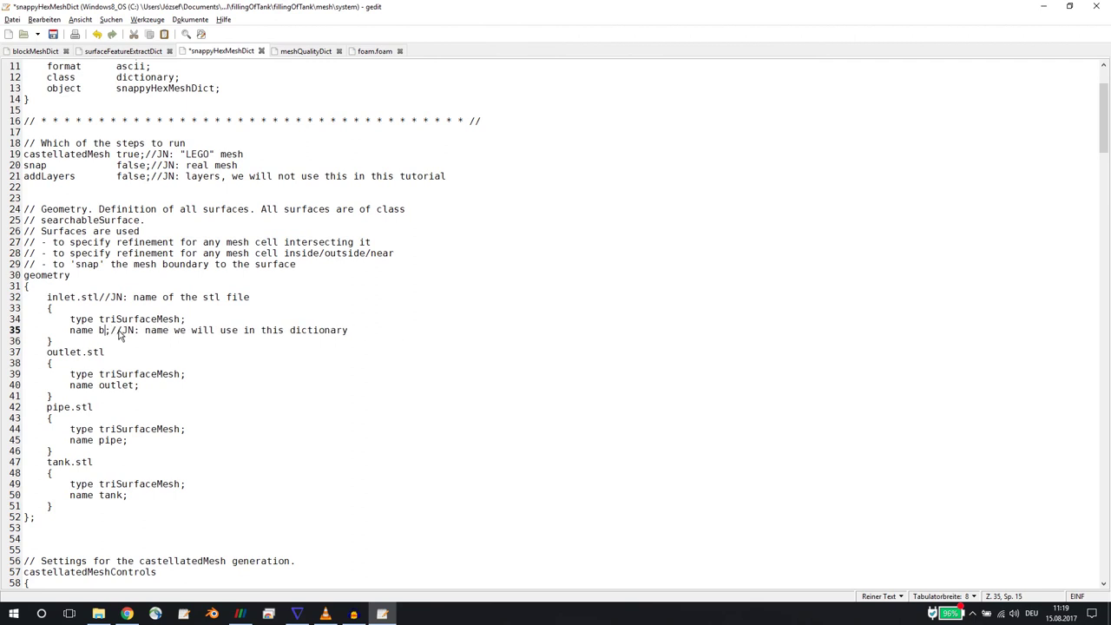
type("lah")
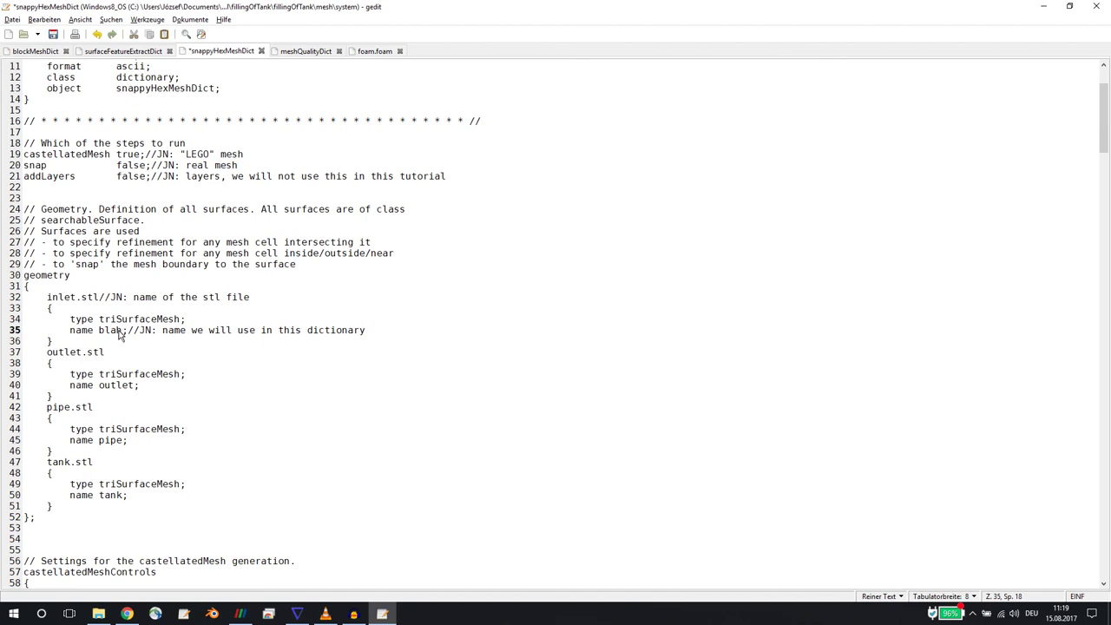
key("BackSpace")
key("BackSpace")
key("BackSpace")
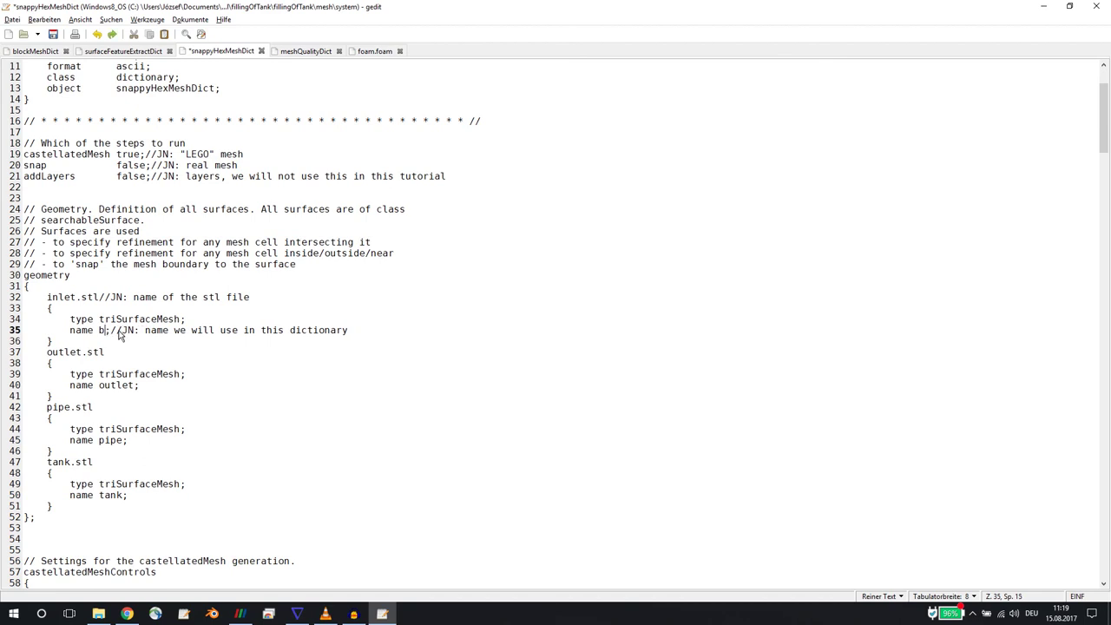
key("ctrl+z")
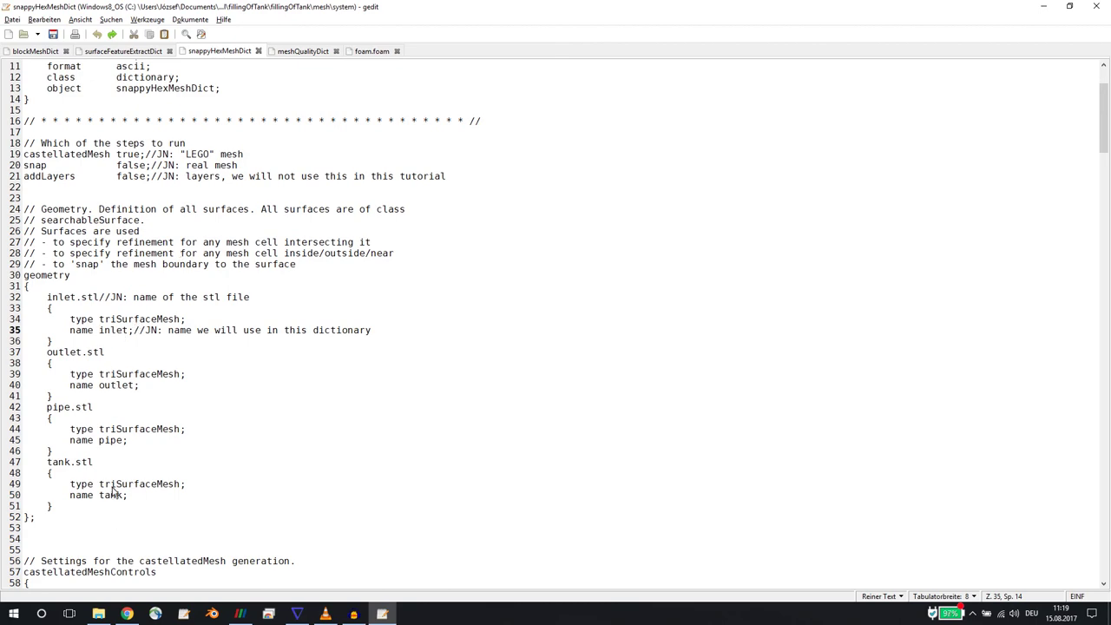
Review the castellatedMeshControls refinement parameters, highlighting maxLocalCells, maxGlobalCells with its value, and nCellsBetweenLevels.
scroll(113, 493, "down", 3)
scroll(113, 493, "down", 5)
scroll(187, 365, "down", 2)
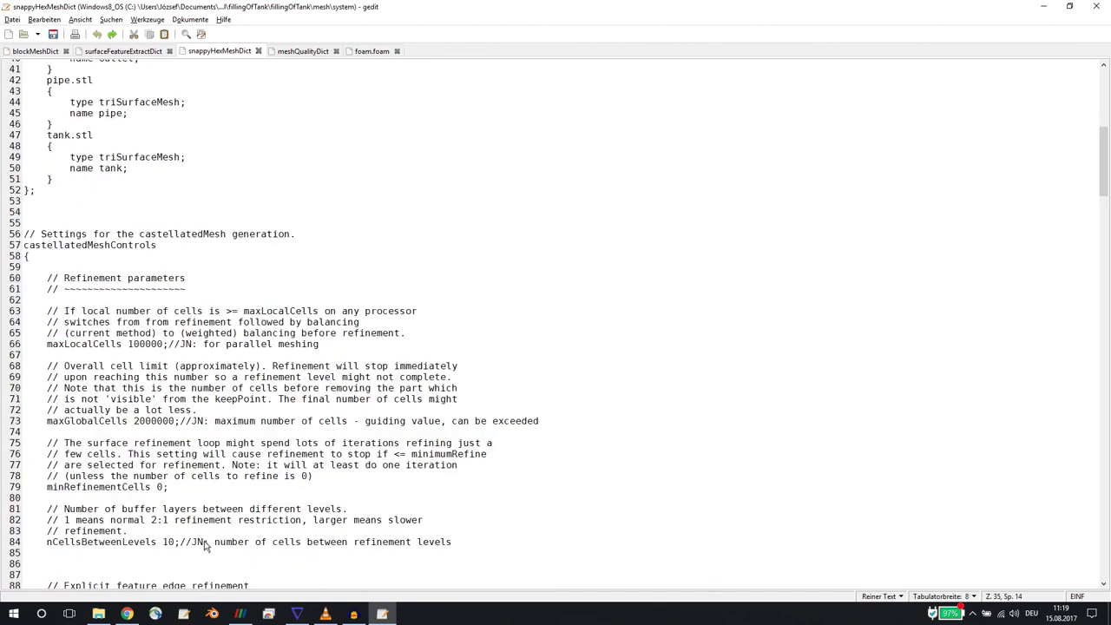
double_click(74, 346)
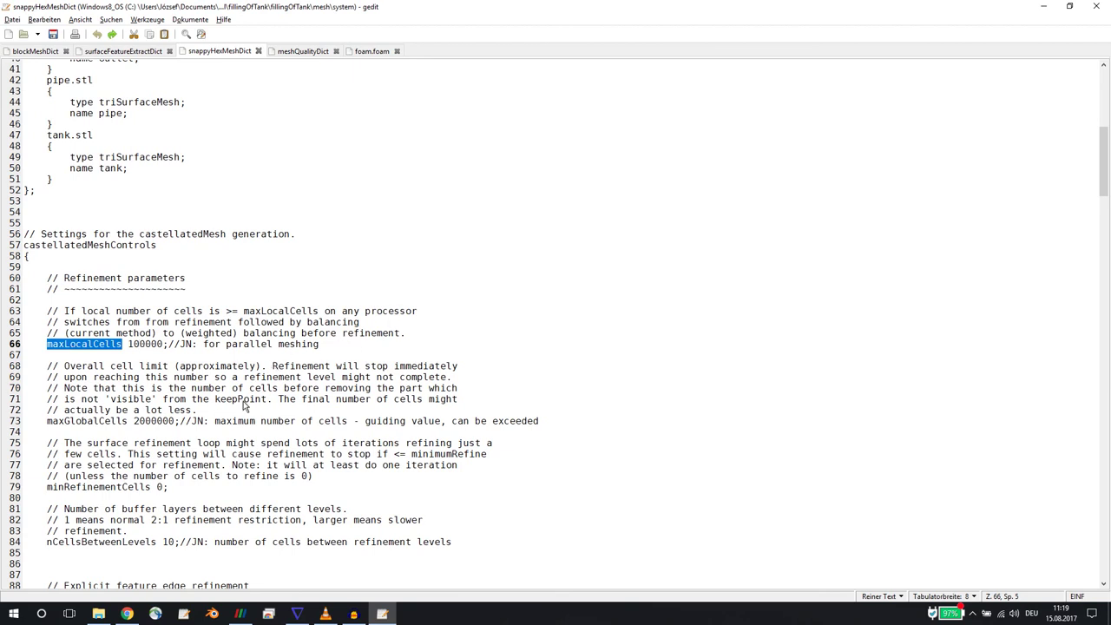
double_click(85, 422)
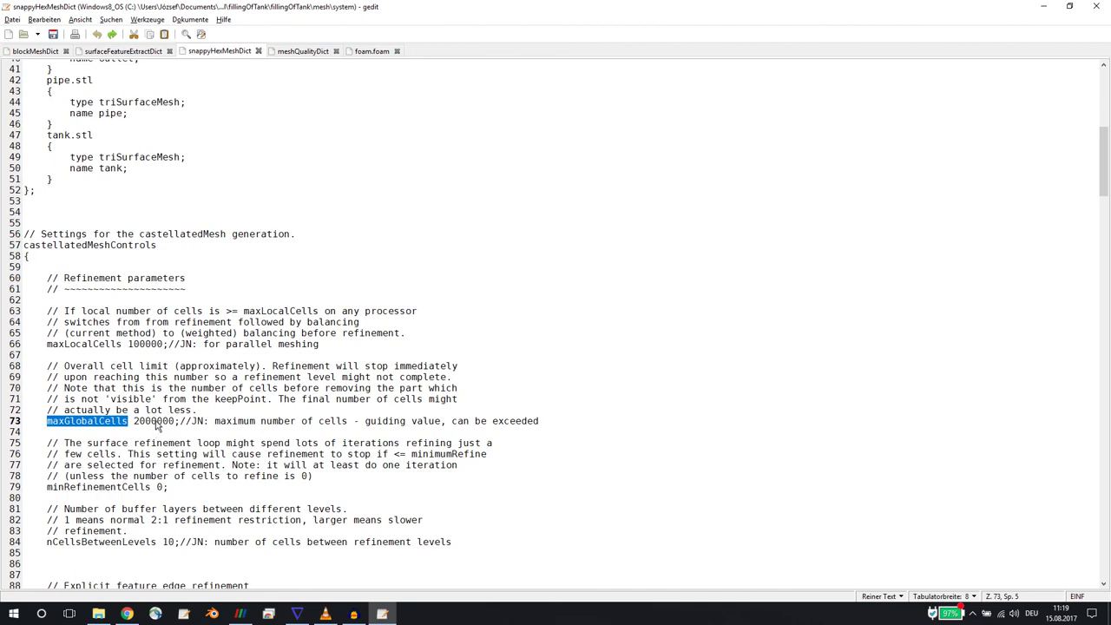
left_click_drag(157, 426, 141, 427)
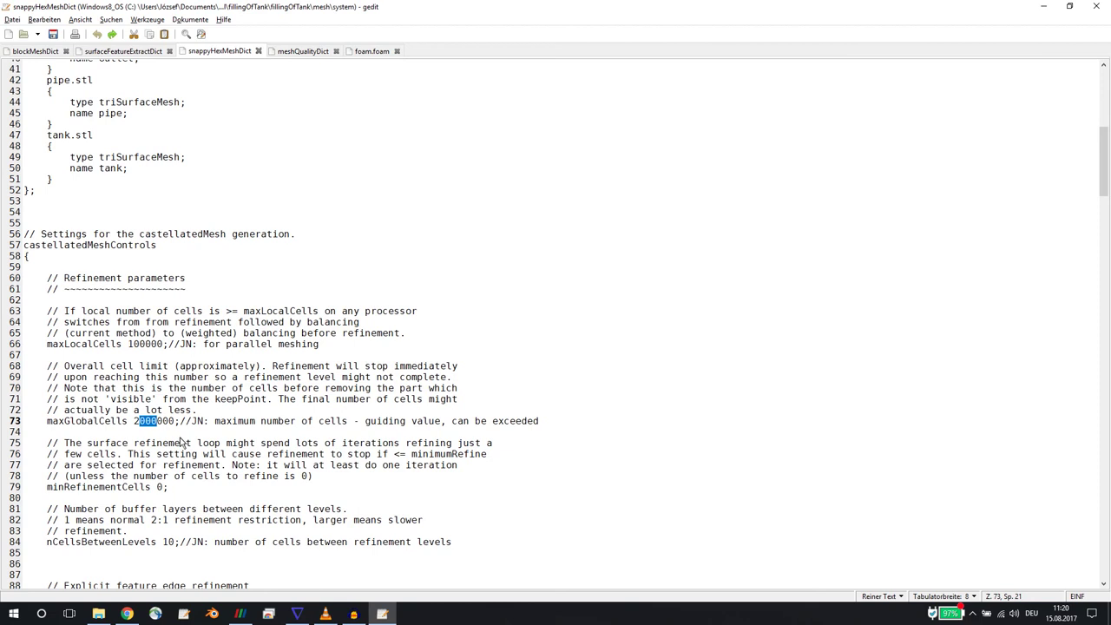
double_click(155, 423)
scroll(243, 488, "down", 1)
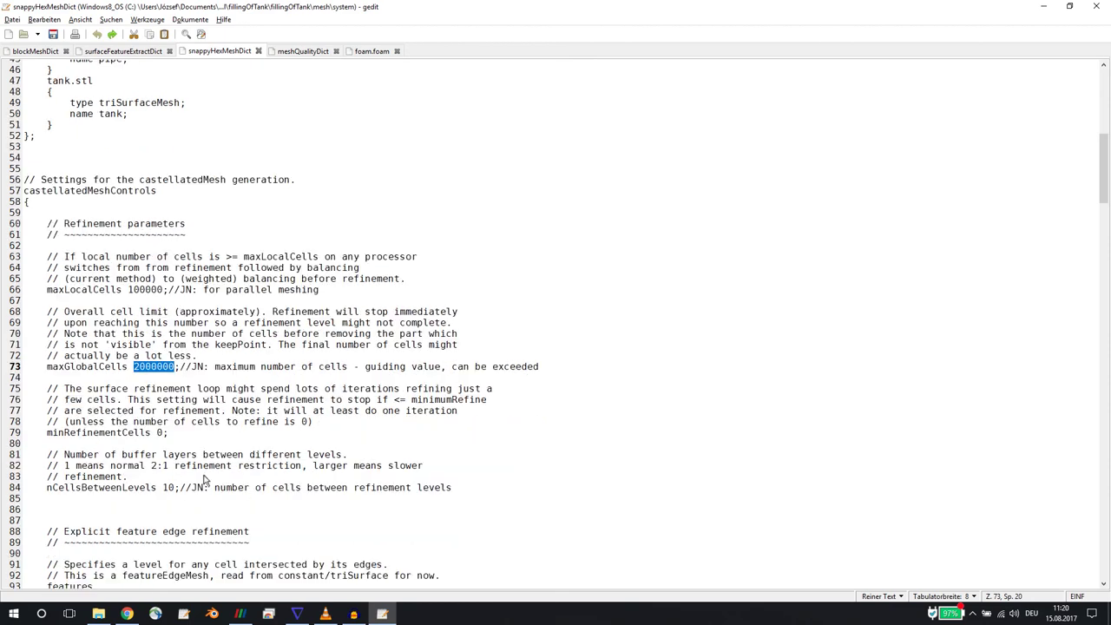
double_click(77, 489)
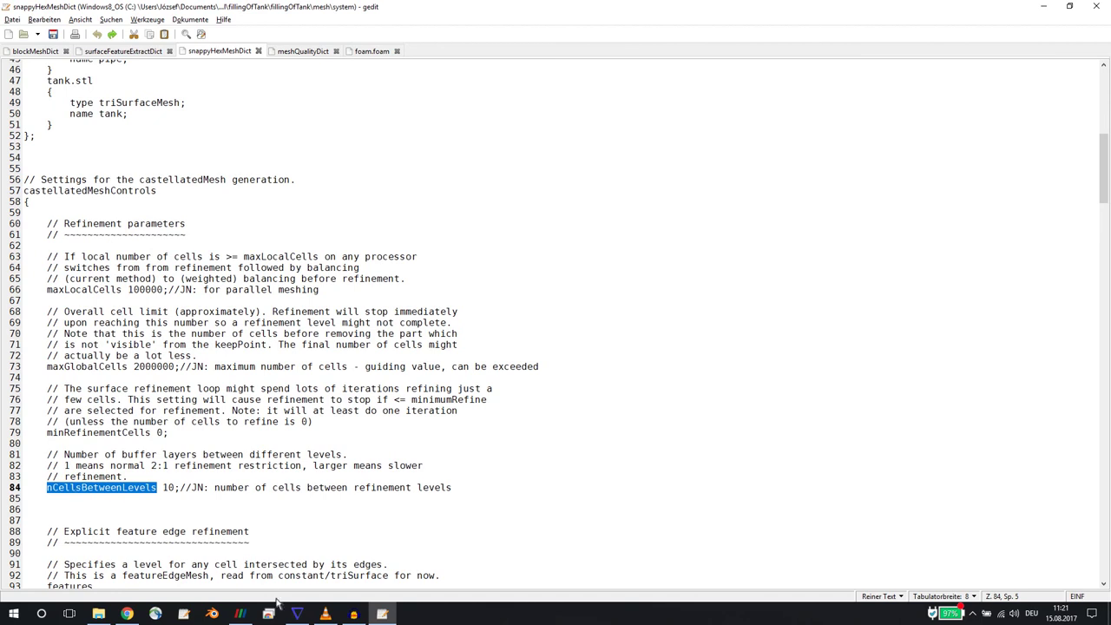
left_click(257, 491)
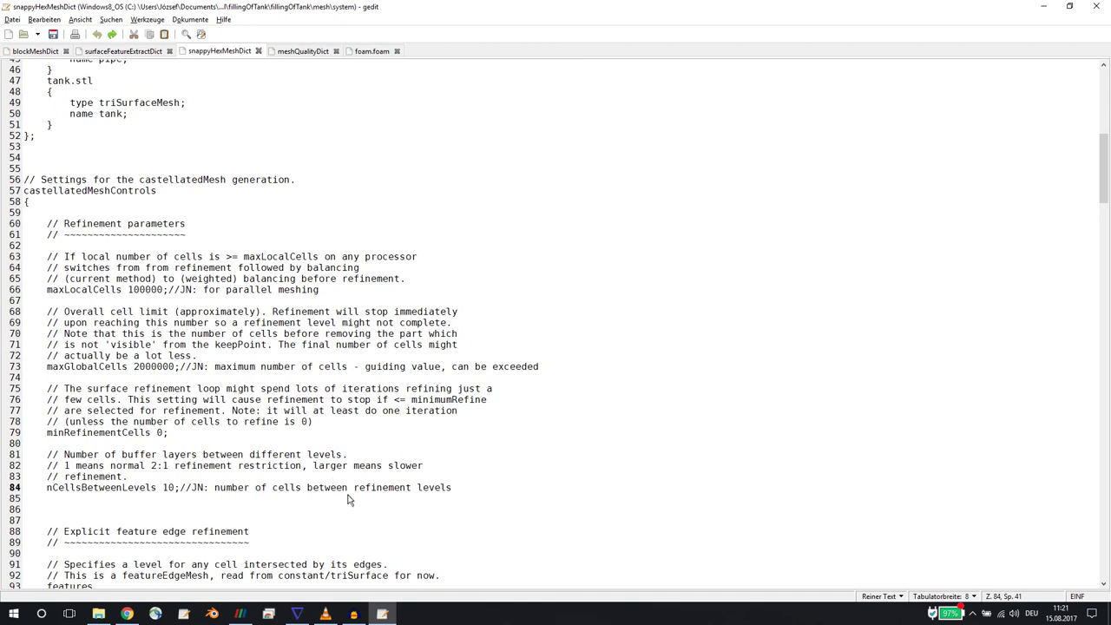
Examine the features list under explicit feature edge refinement and cross-check it with surfaceFeatureExtractDict.
scroll(348, 494, "down", 6)
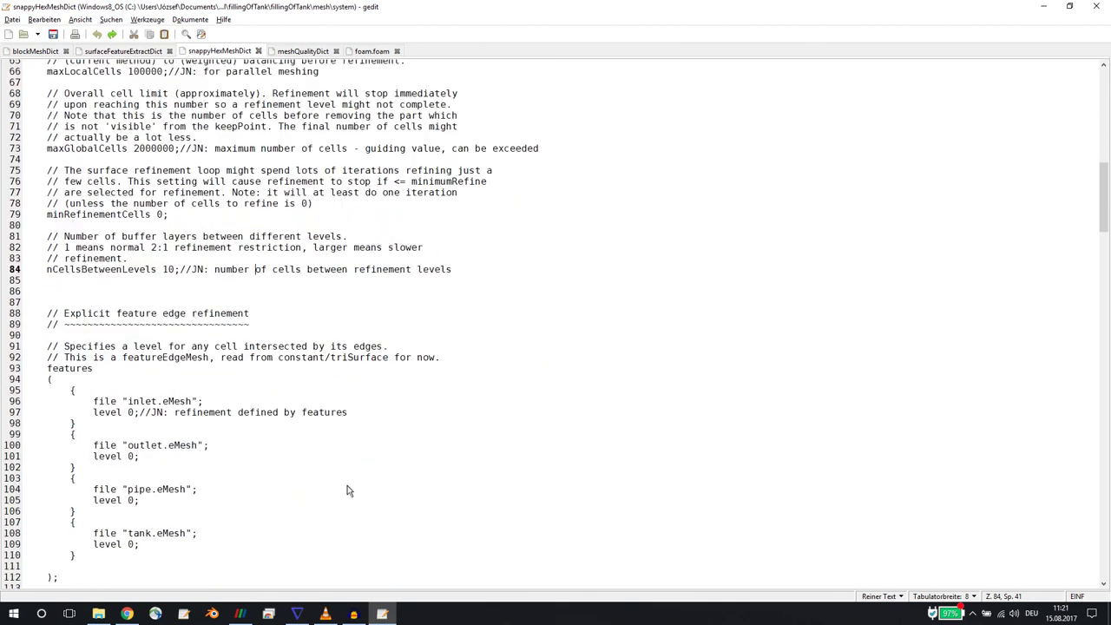
scroll(347, 492, "down", 5)
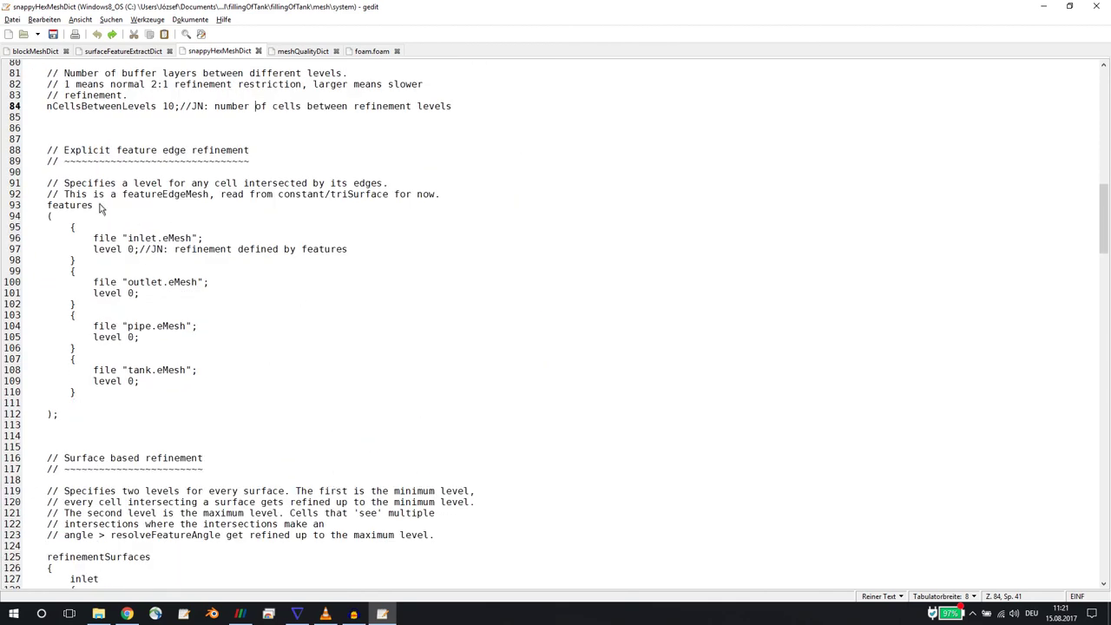
scroll(138, 217, "up", 2)
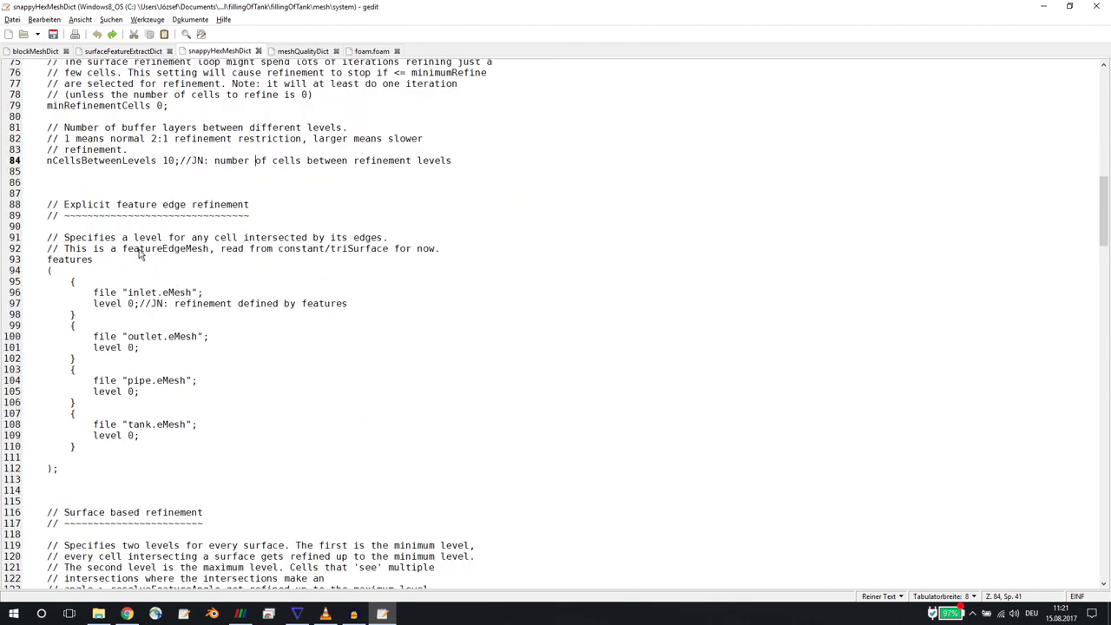
double_click(55, 260)
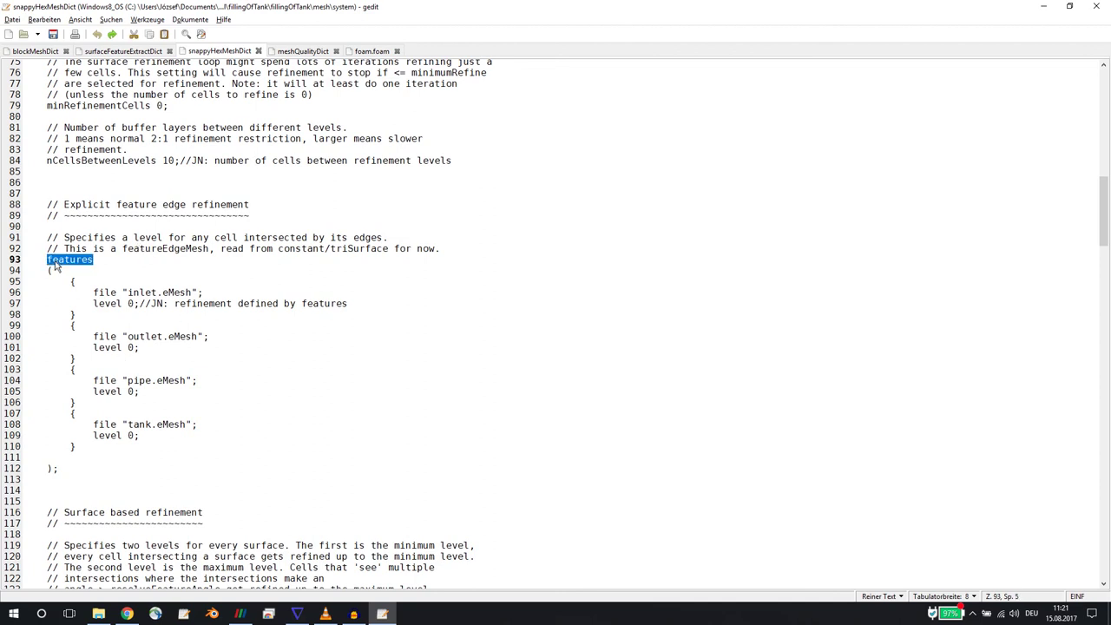
left_click(121, 50)
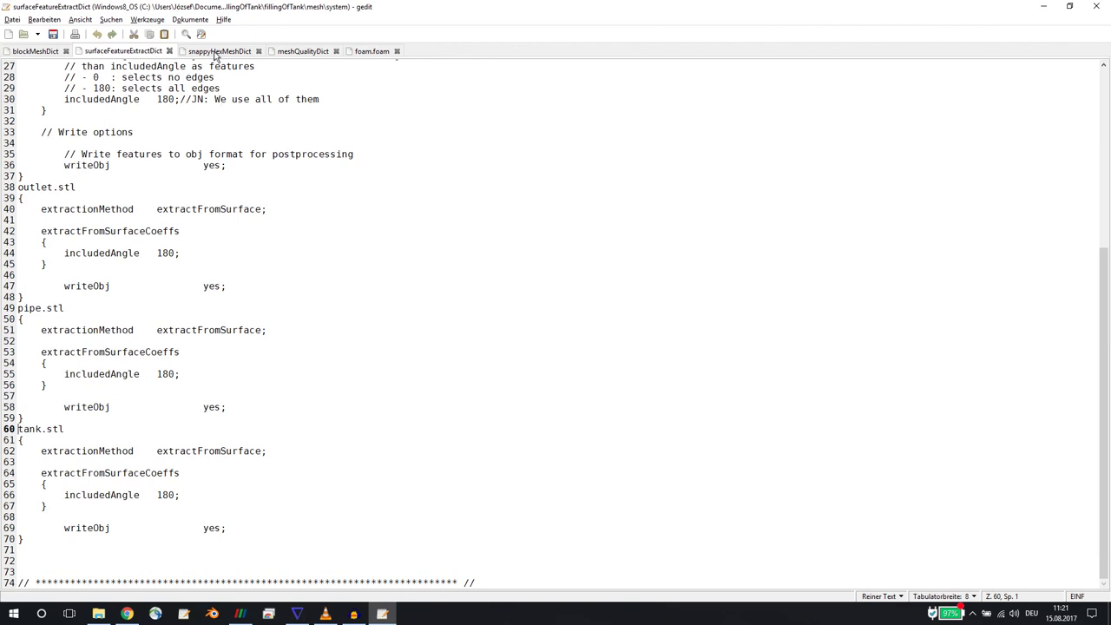
left_click(216, 53)
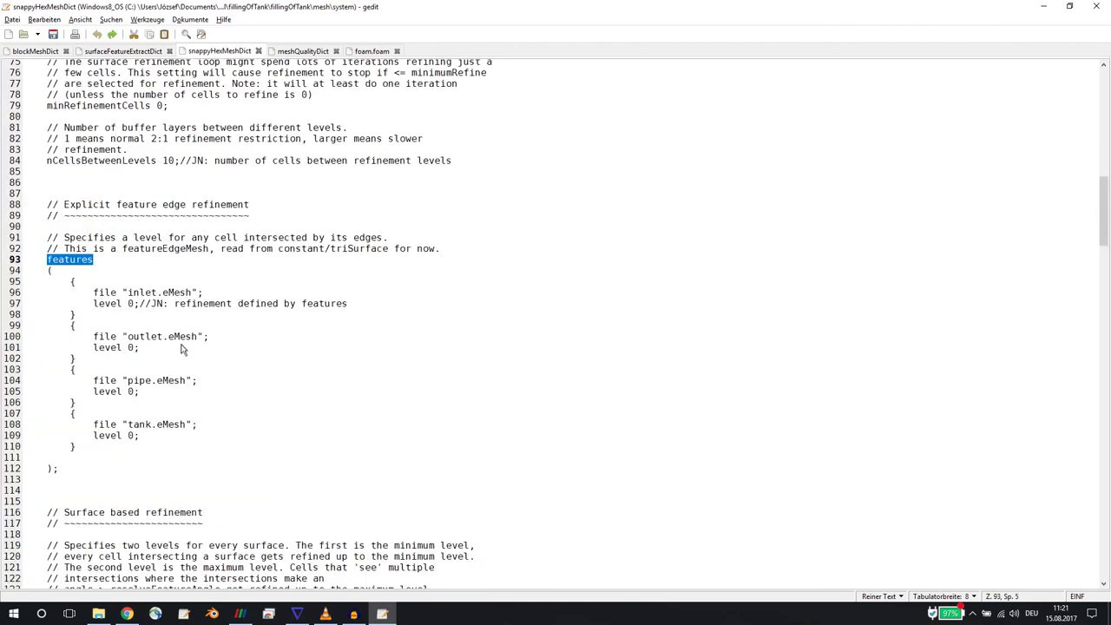
Highlight the inlet.eMesh file name and its refinement level in the features list, and switch to blockMeshDict.
double_click(170, 294)
double_click(142, 293)
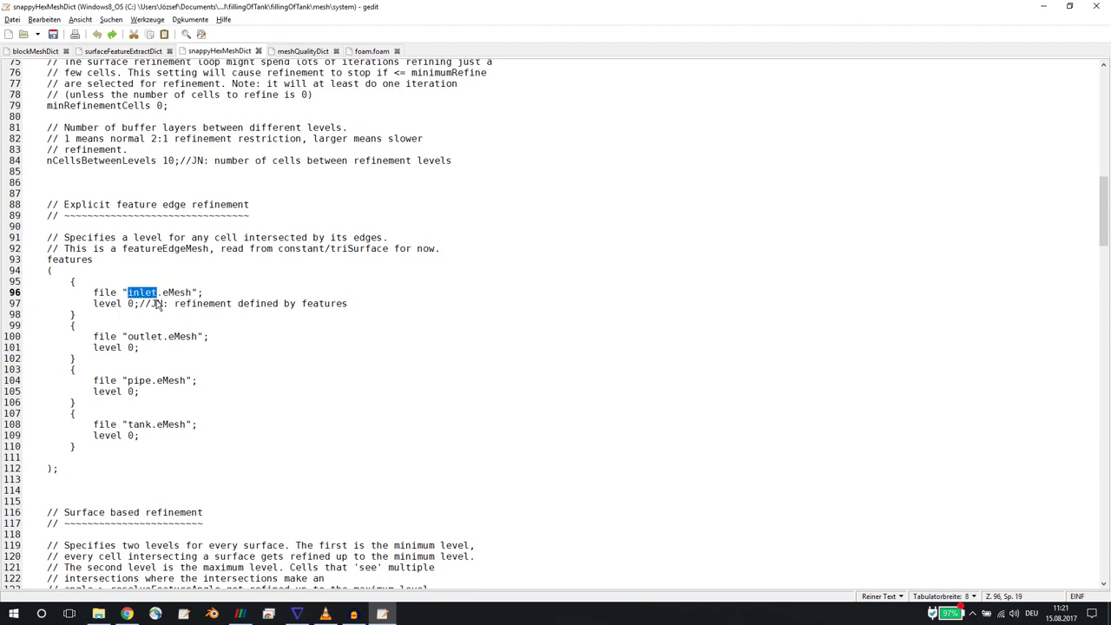
left_click(174, 314)
left_click_drag(123, 308, 145, 313)
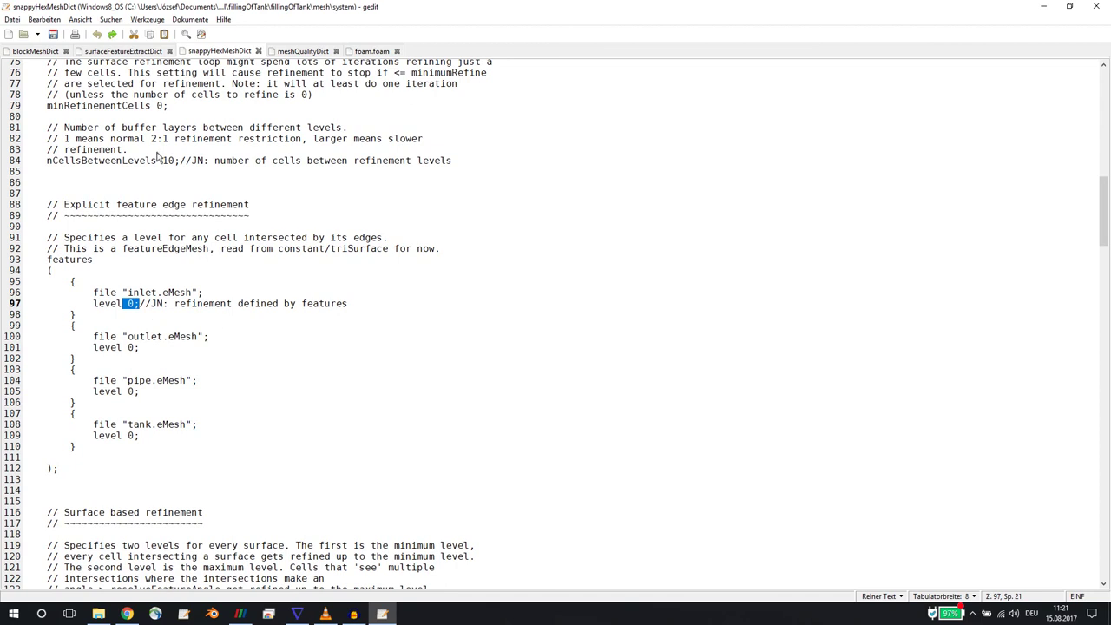
left_click(37, 52)
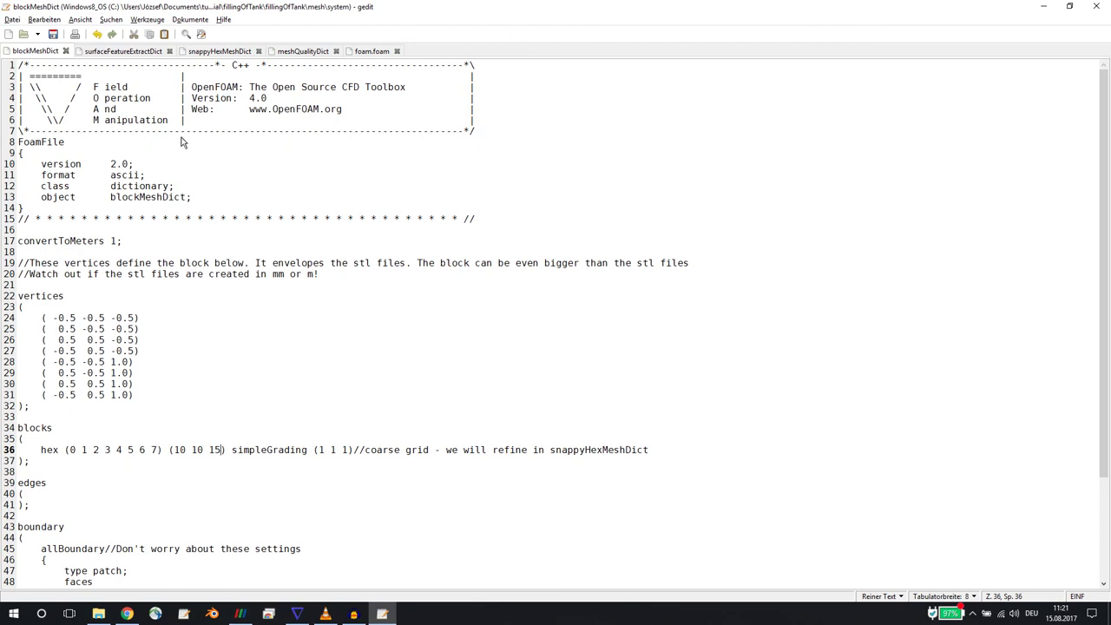
Return to snappyHexMeshDict and compare the feature edge refinement with the surface based refinement section, highlighting refinementSurfaces.
left_click(215, 52)
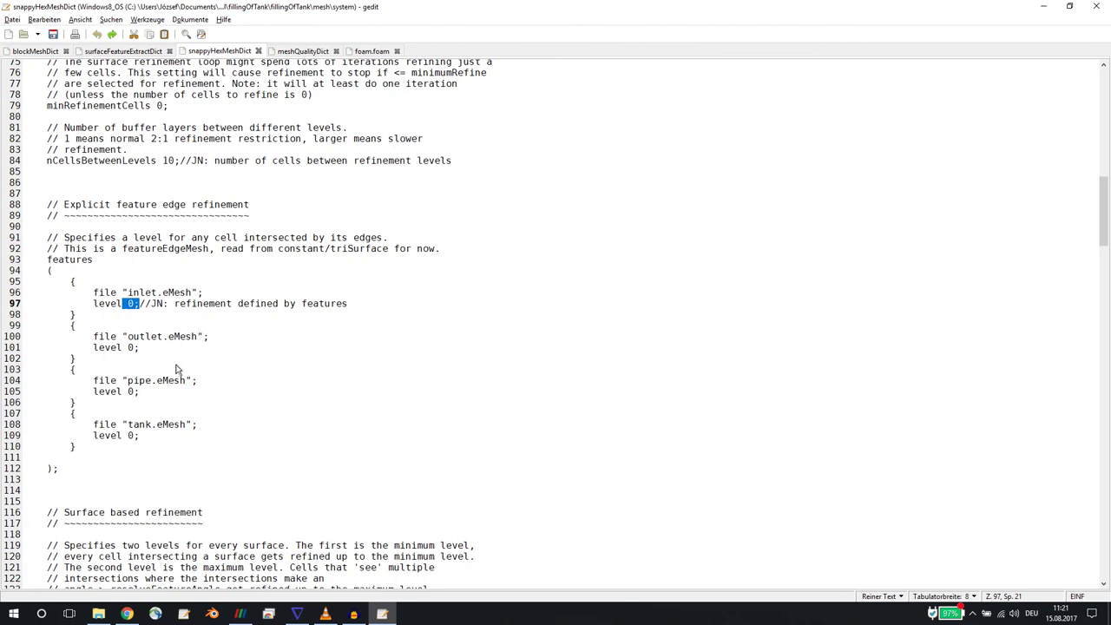
scroll(176, 373, "down", 10)
scroll(121, 360, "up", 8)
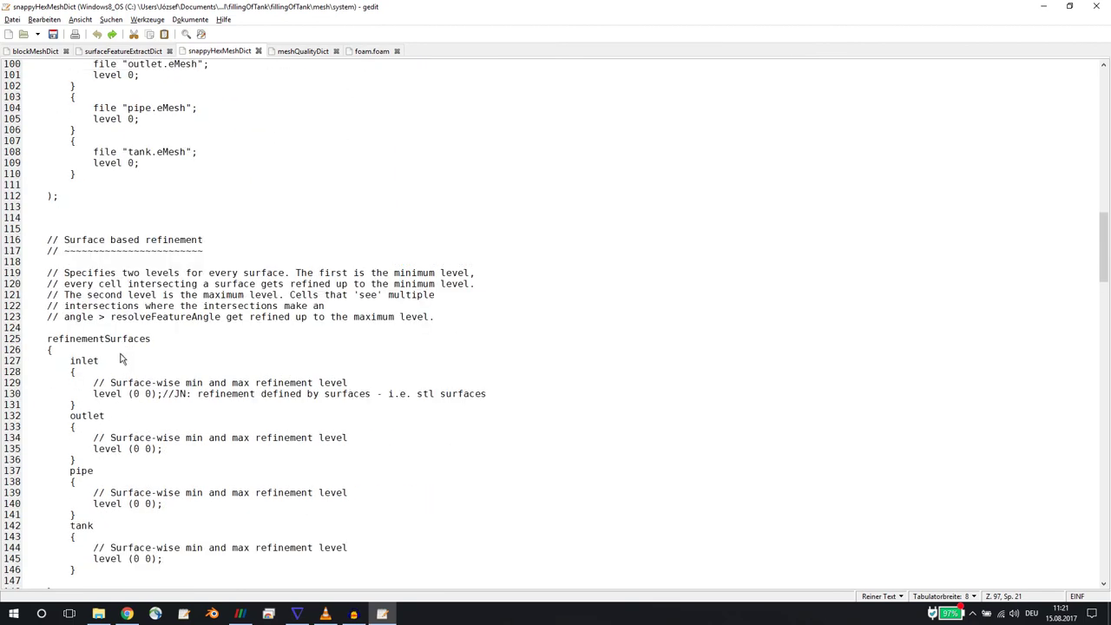
scroll(137, 269, "up", 2)
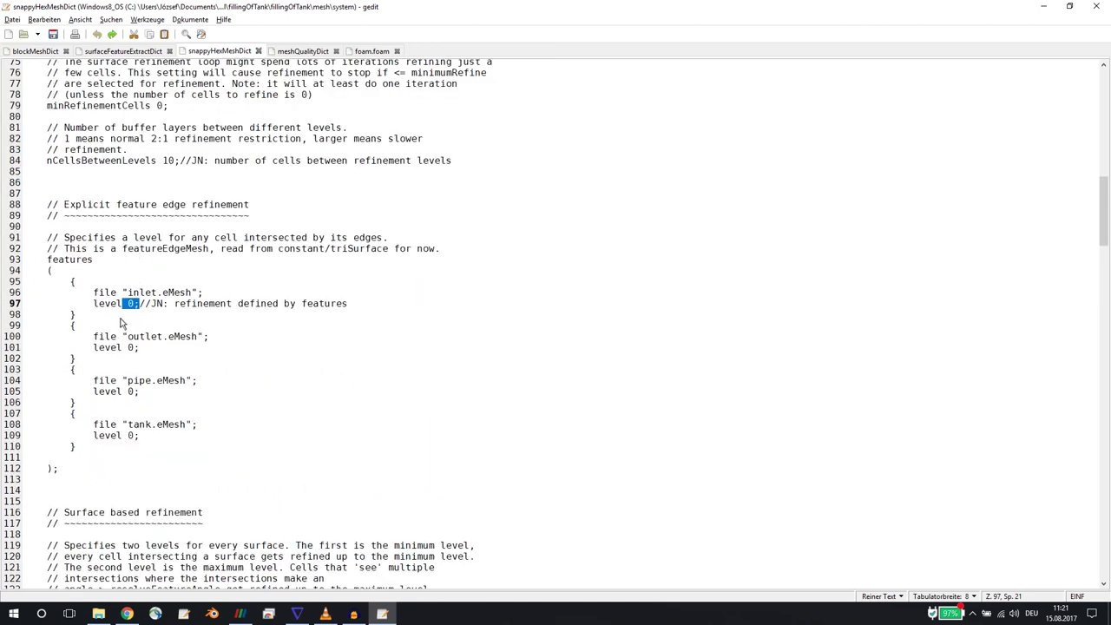
scroll(121, 330, "down", 8)
double_click(109, 344)
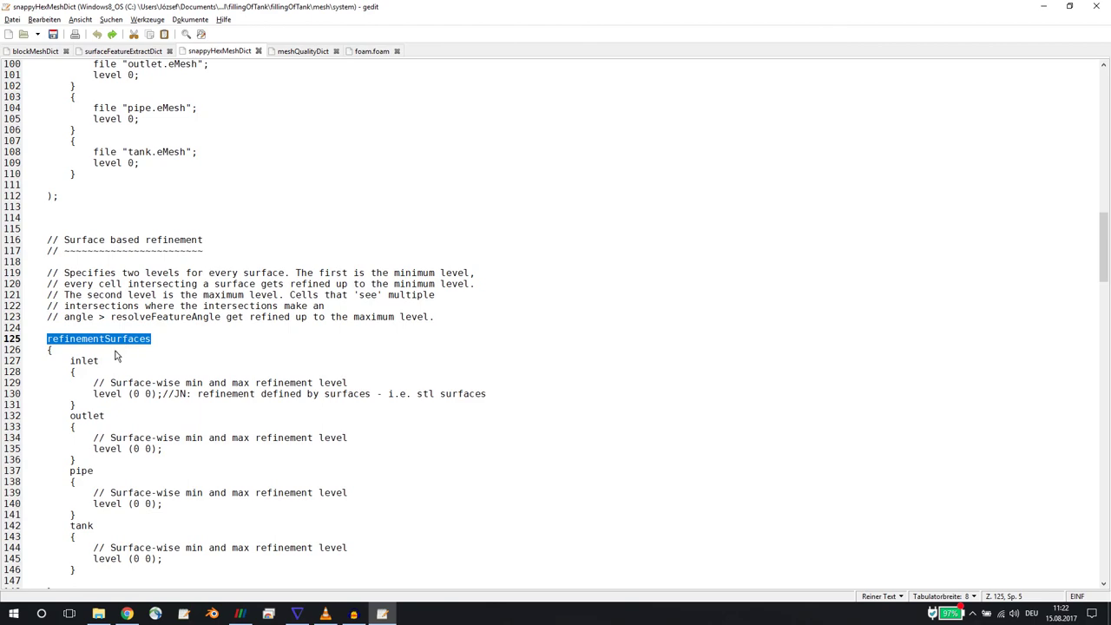
Highlight the inlet and outlet entries under refinementSurfaces and cross-check them with the inlet name defined in the geometry section.
scroll(119, 356, "up", 3)
scroll(101, 426, "down", 5)
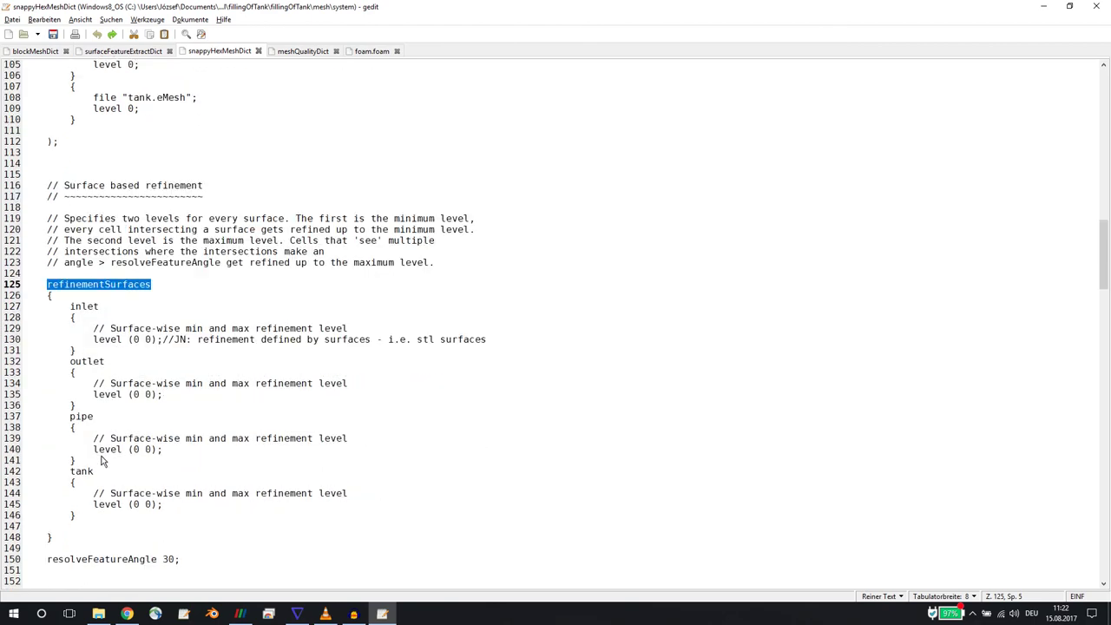
double_click(90, 306)
double_click(87, 361)
scroll(95, 361, "up", 20)
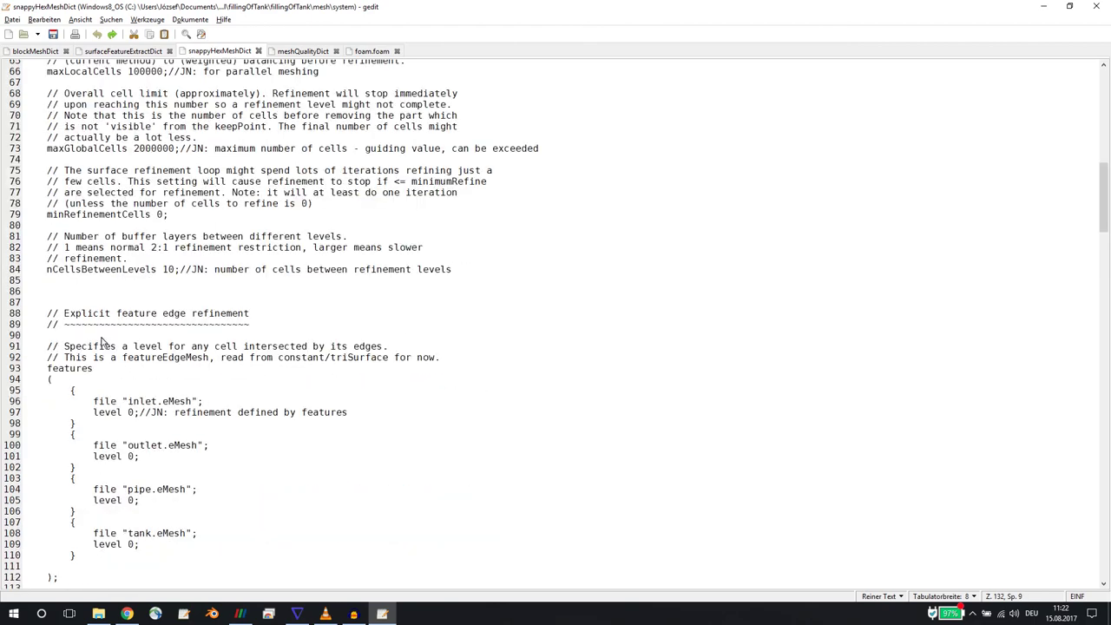
scroll(102, 355, "down", 3)
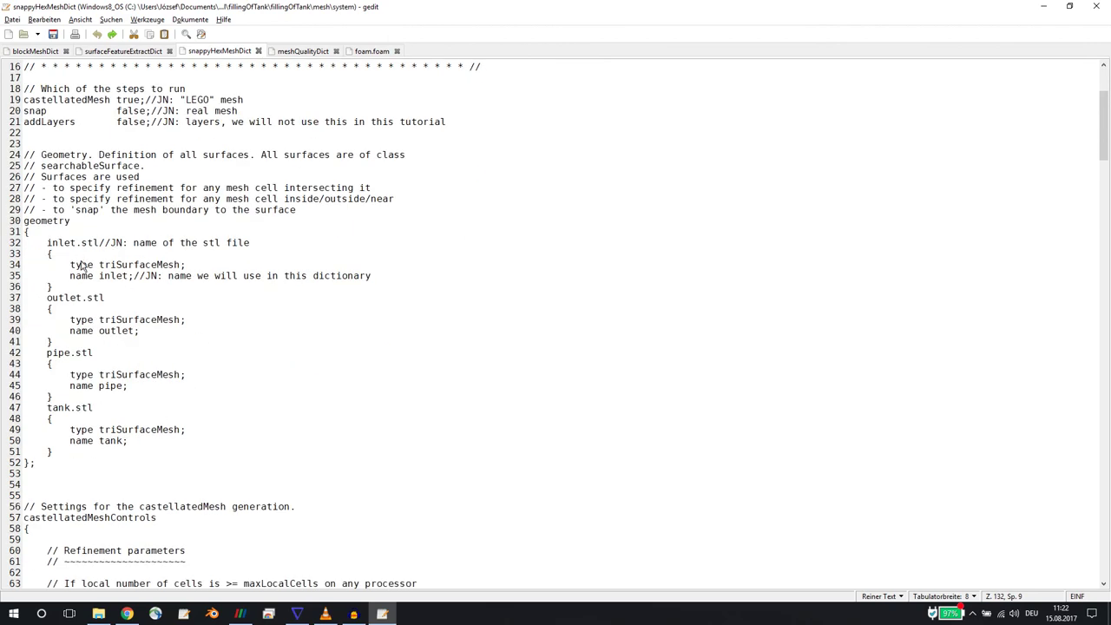
double_click(113, 276)
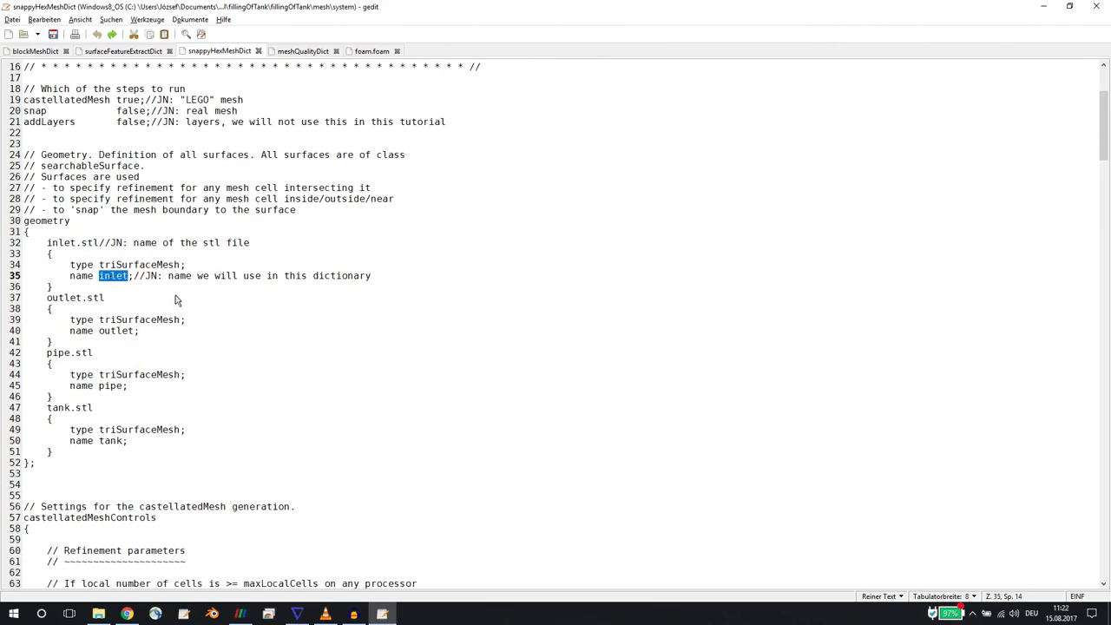
scroll(175, 299, "down", 20)
scroll(354, 345, "down", 8)
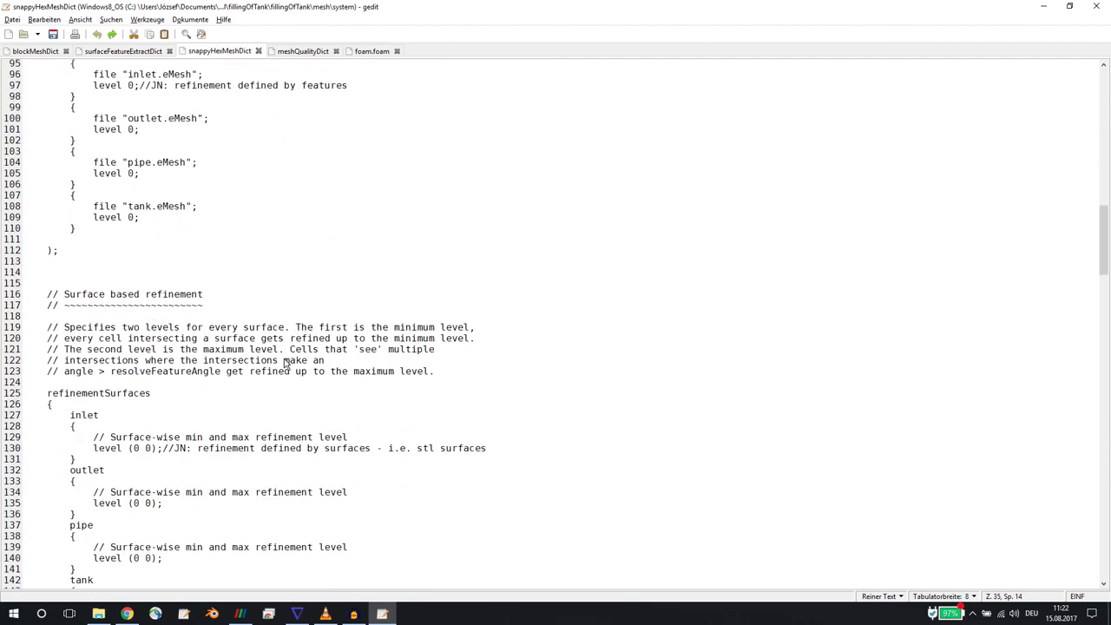
Try changing the inlet level under refinementSurfaces to (1 1) and undo the edit.
left_click(103, 299)
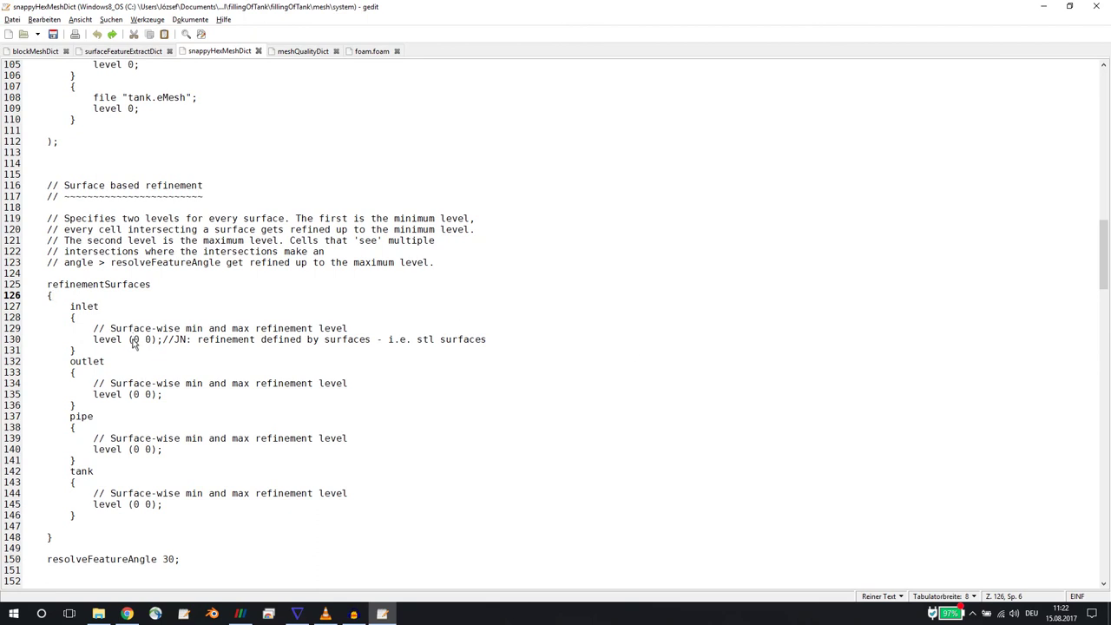
left_click(146, 344)
left_click_drag(133, 340, 152, 340)
type("1 1")
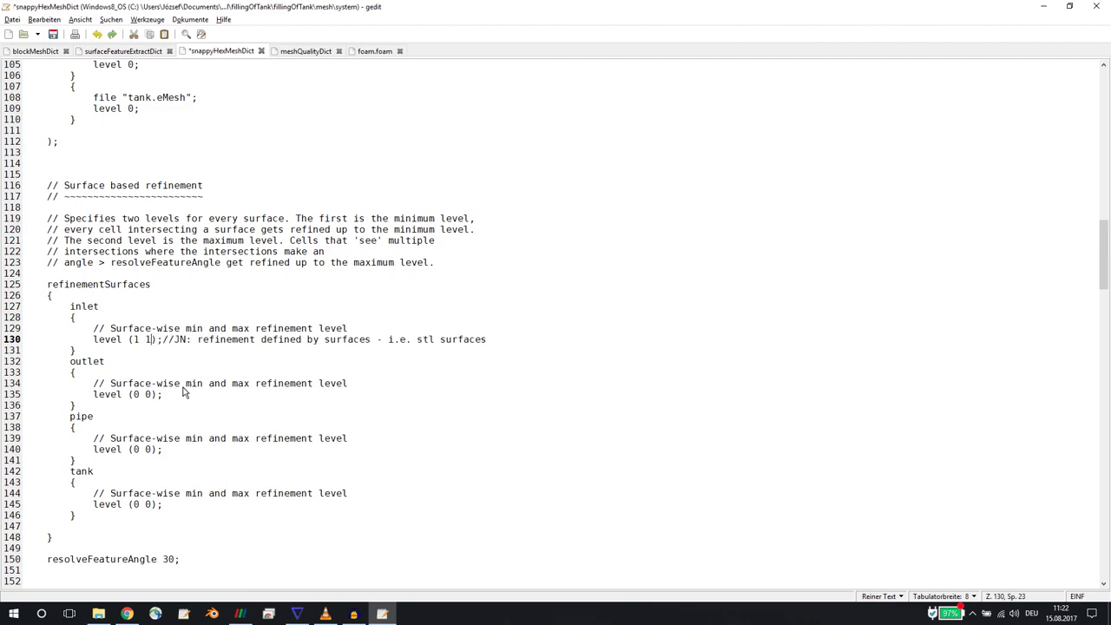
key("ctrl+z")
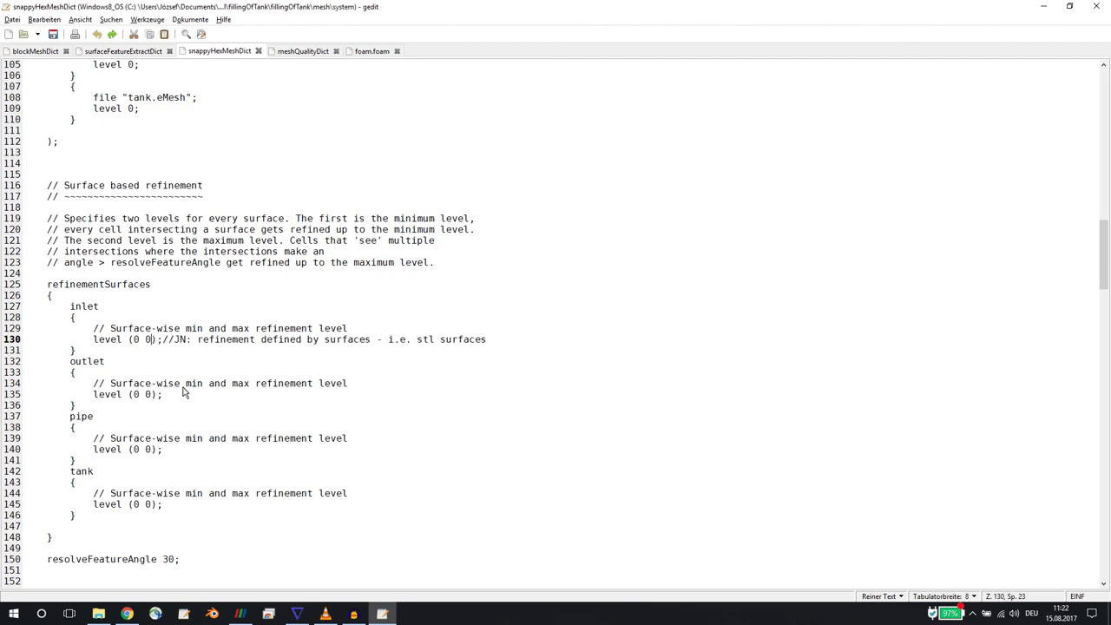
Review the region-wise refinement and mesh selection sections, highlighting the coordinates of the locationInMesh point.
scroll(156, 401, "down", 5)
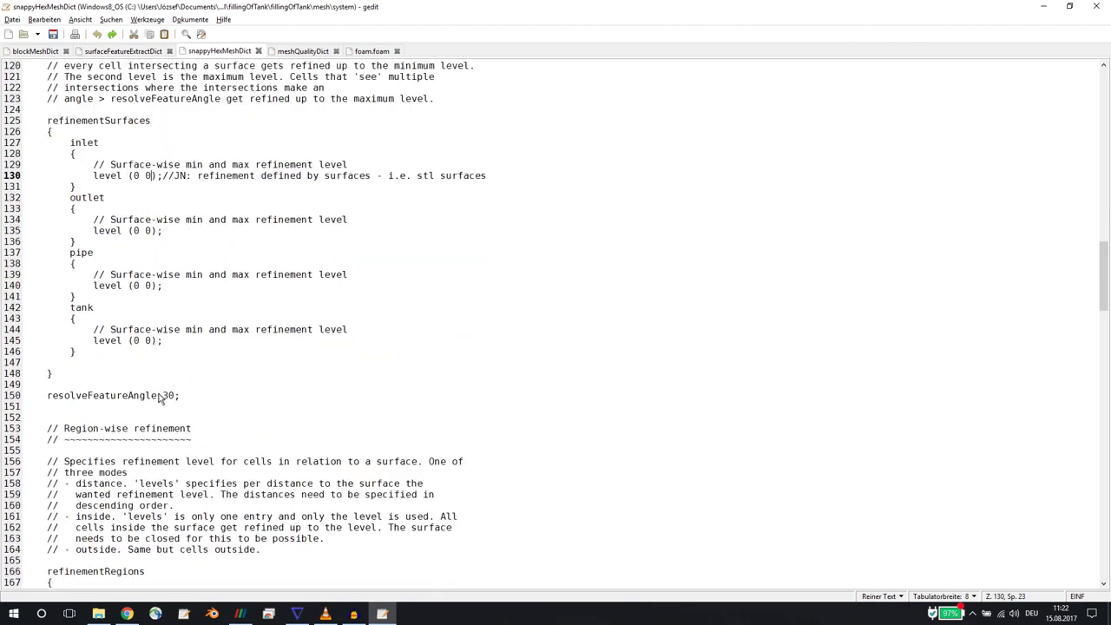
scroll(153, 402, "down", 7)
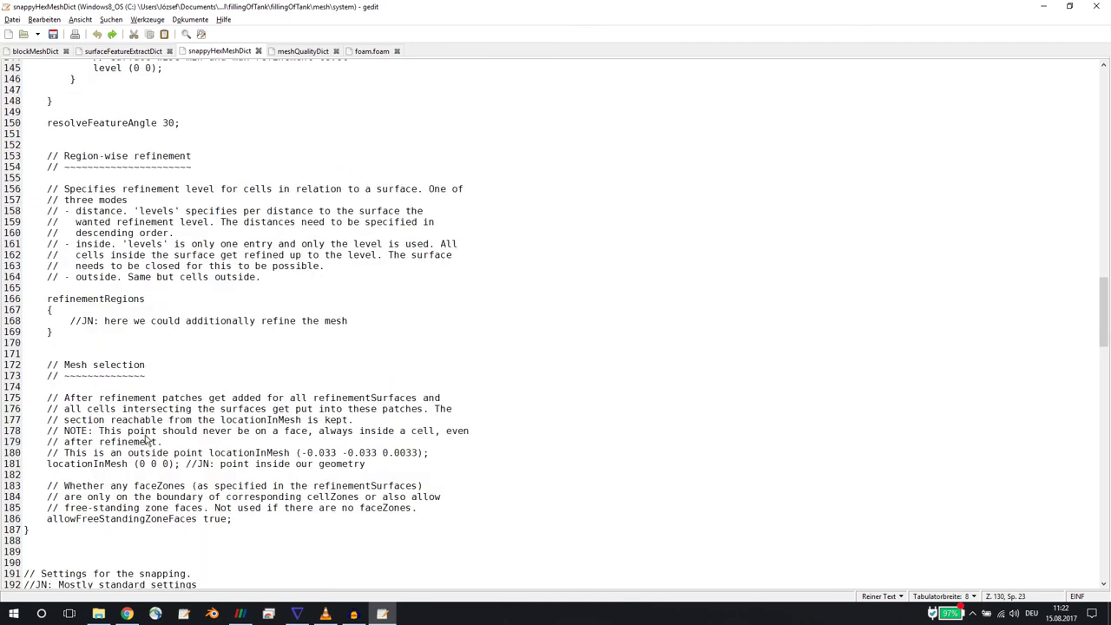
left_click_drag(139, 414, 169, 413)
left_click(171, 413)
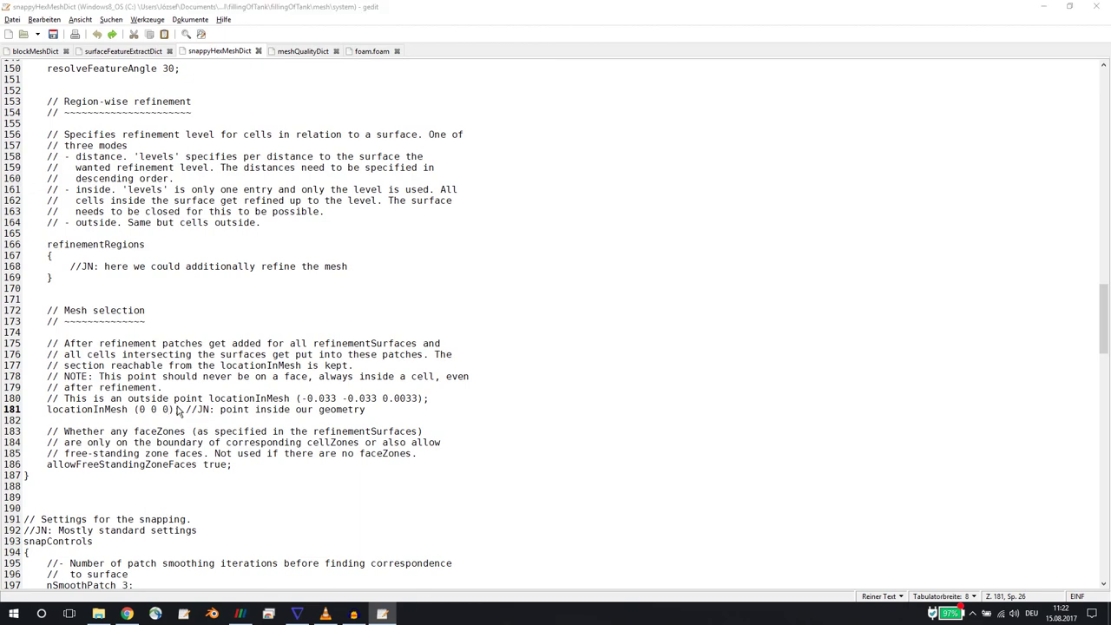
Switch to ParaView, hide outlet.stl, and inspect the interior of the tank geometry from above.
key("alt+Tab")
left_click_drag(503, 345, 513, 378)
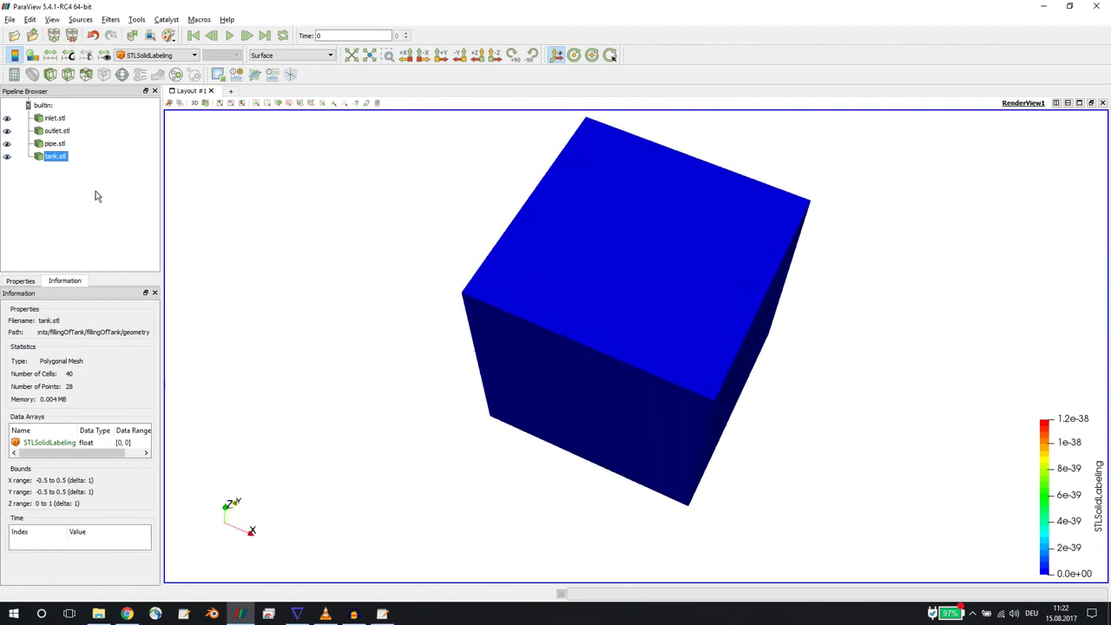
left_click(7, 130)
left_click_drag(486, 269, 568, 347)
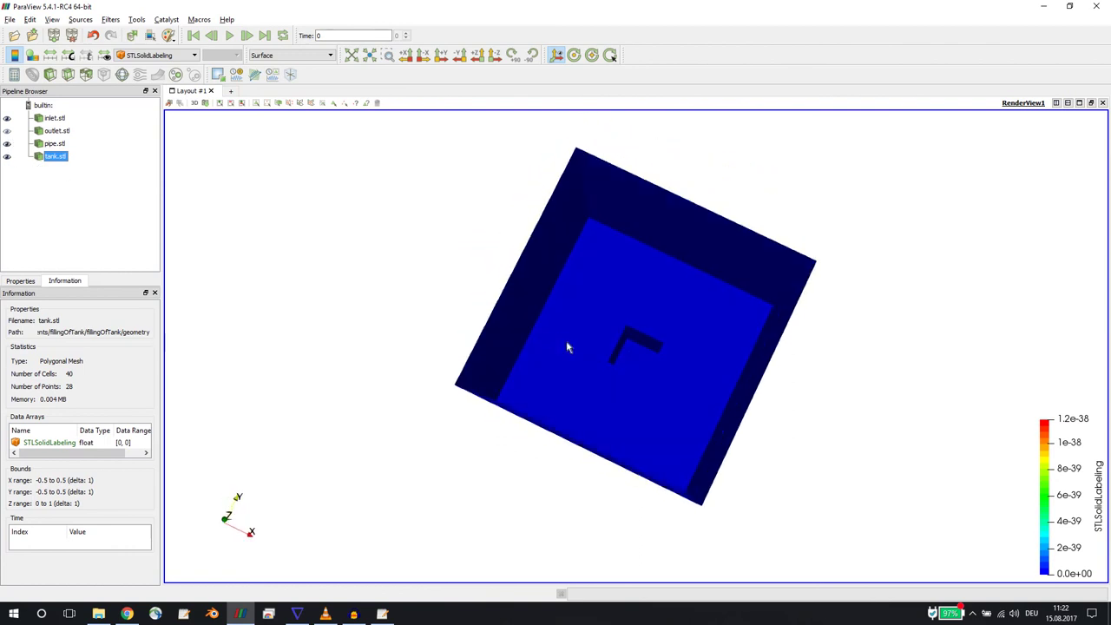
mouse_move(634, 356)
left_mouse_down()
mouse_move(627, 330)
mouse_move(633, 363)
left_mouse_up()
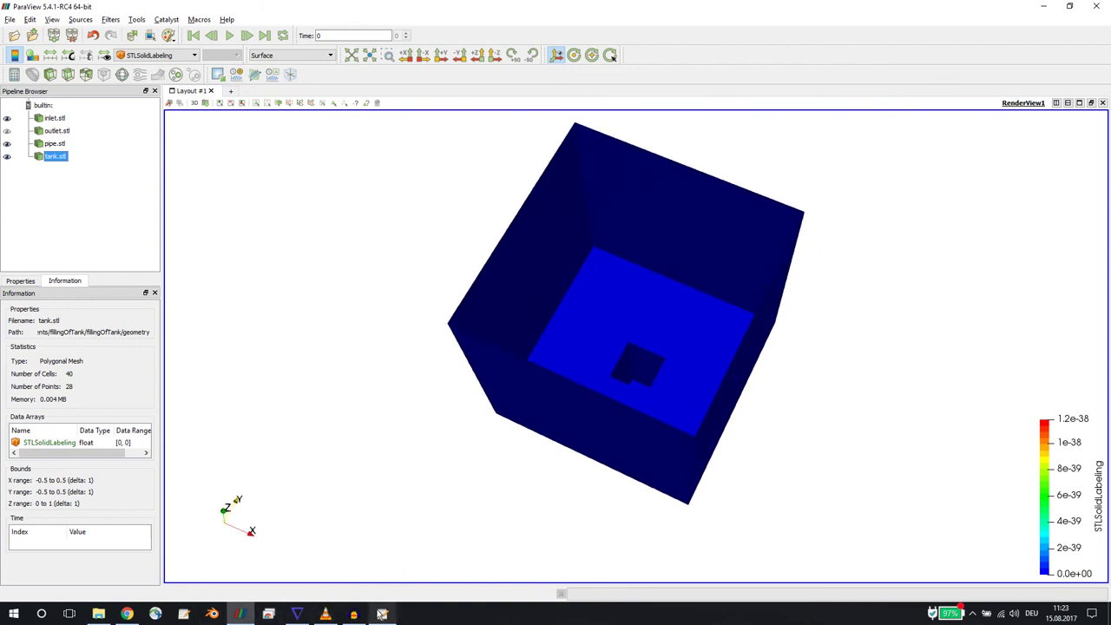
Switch back to gedit and review the snapping settings in snappyHexMeshDict, highlighting snapControls.
left_click(382, 614)
scroll(291, 253, "down", 9)
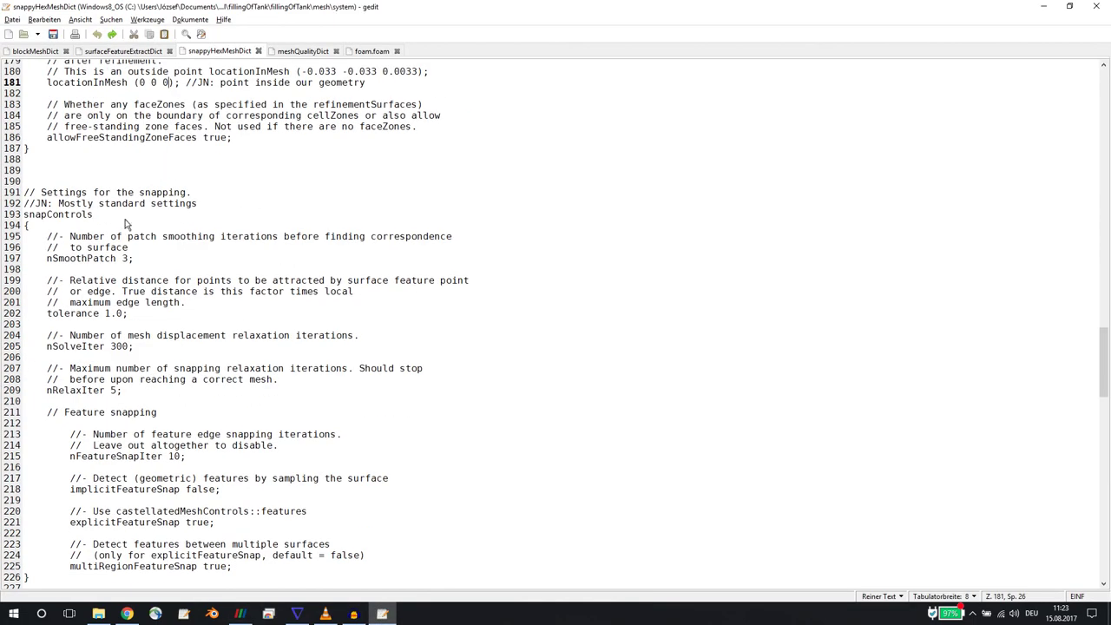
scroll(129, 252, "down", 3)
scroll(113, 156, "up", 3)
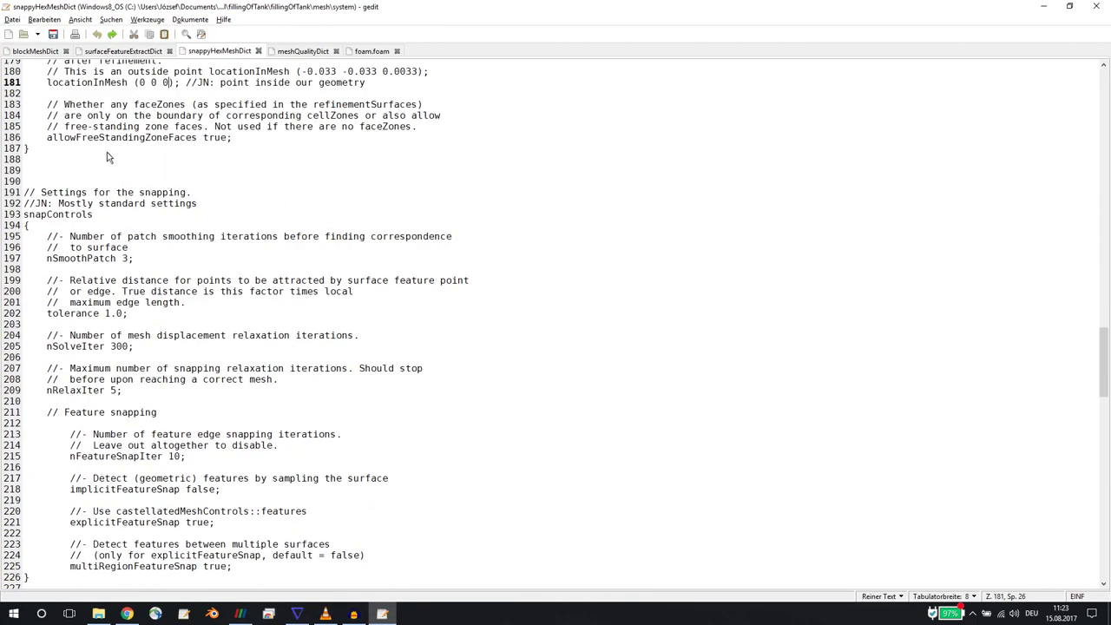
double_click(62, 216)
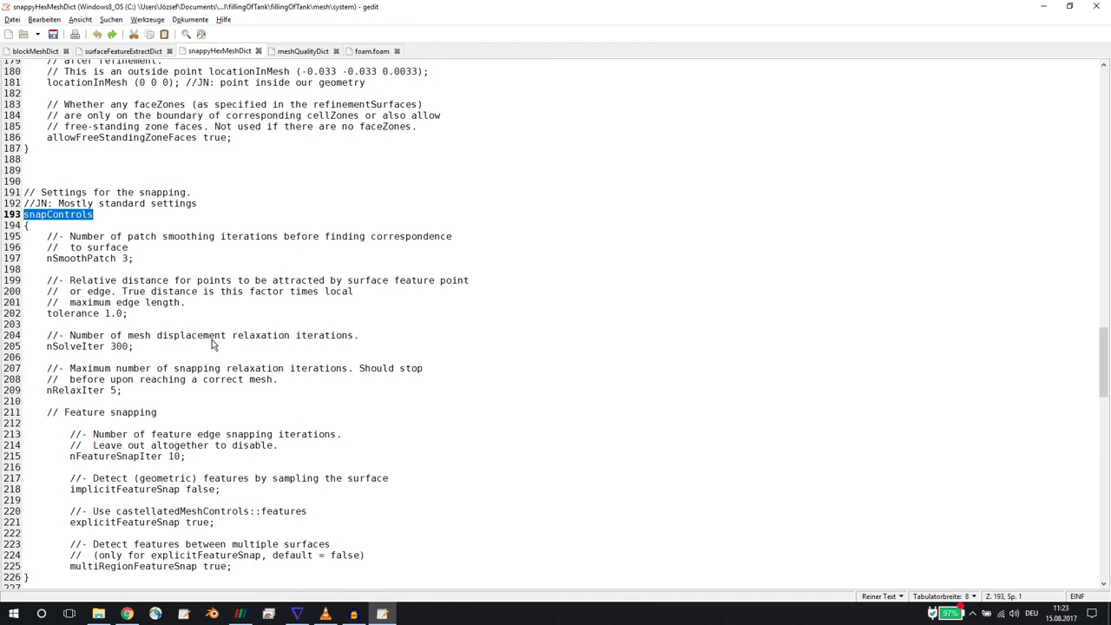
scroll(219, 351, "down", 2)
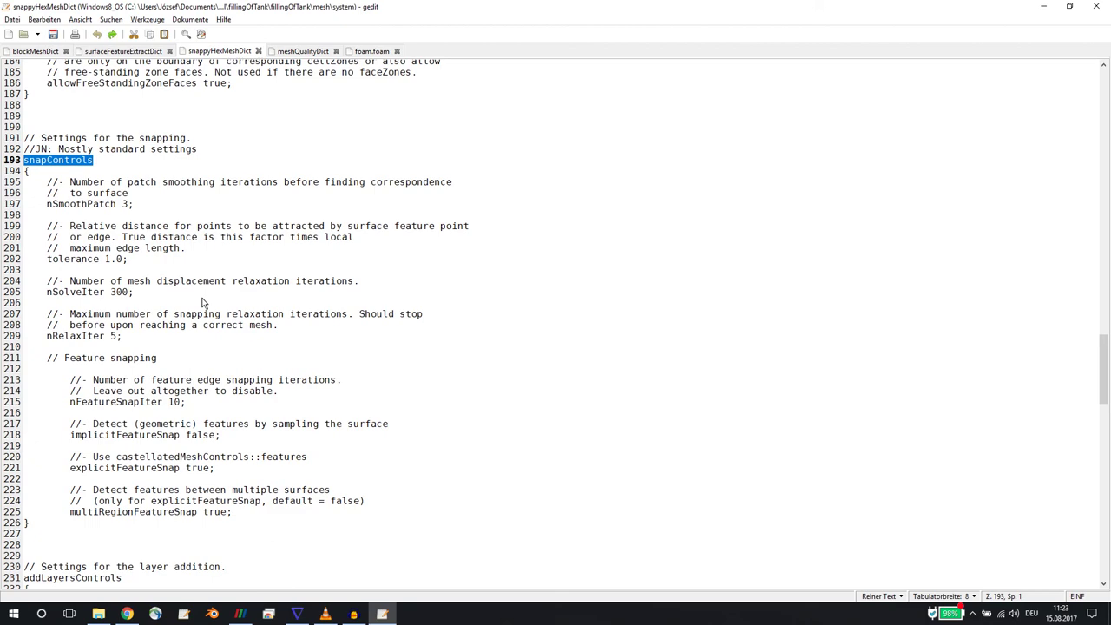
scroll(263, 310, "down", 2)
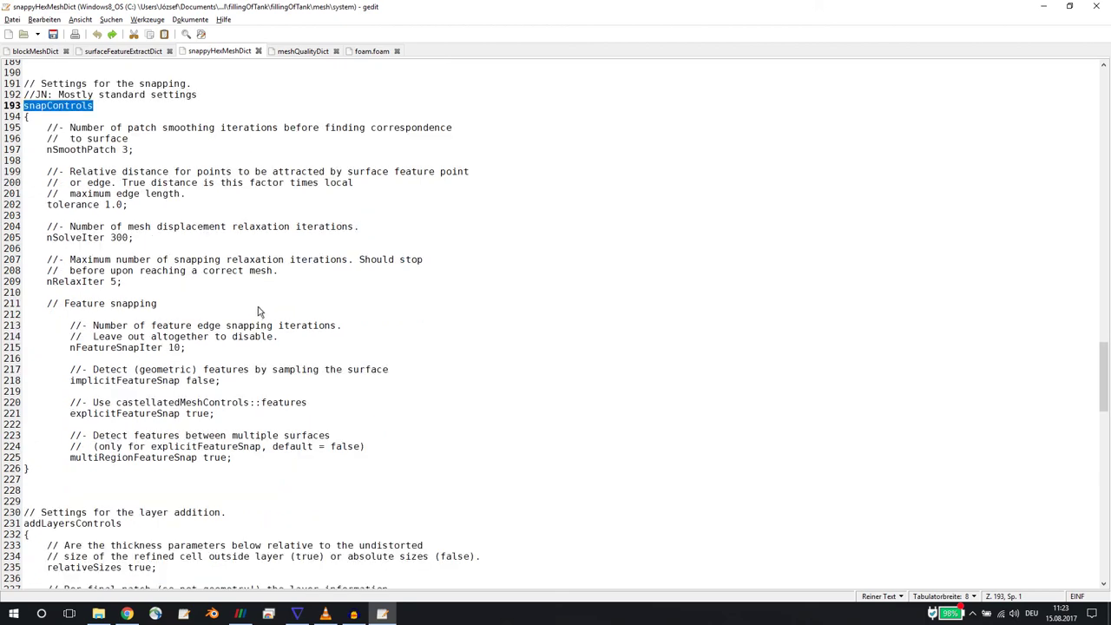
Review the layer addition settings, highlighting addLayersControls and the flange patch entry, and examine the advanced settings below.
scroll(251, 313, "down", 8)
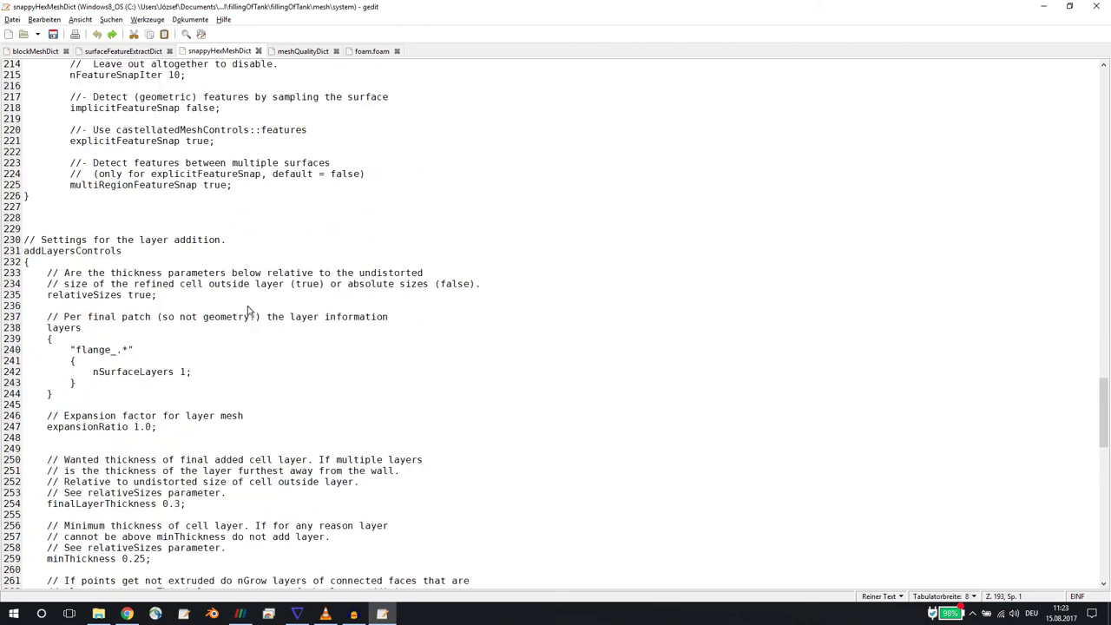
double_click(70, 251)
scroll(219, 343, "down", 5)
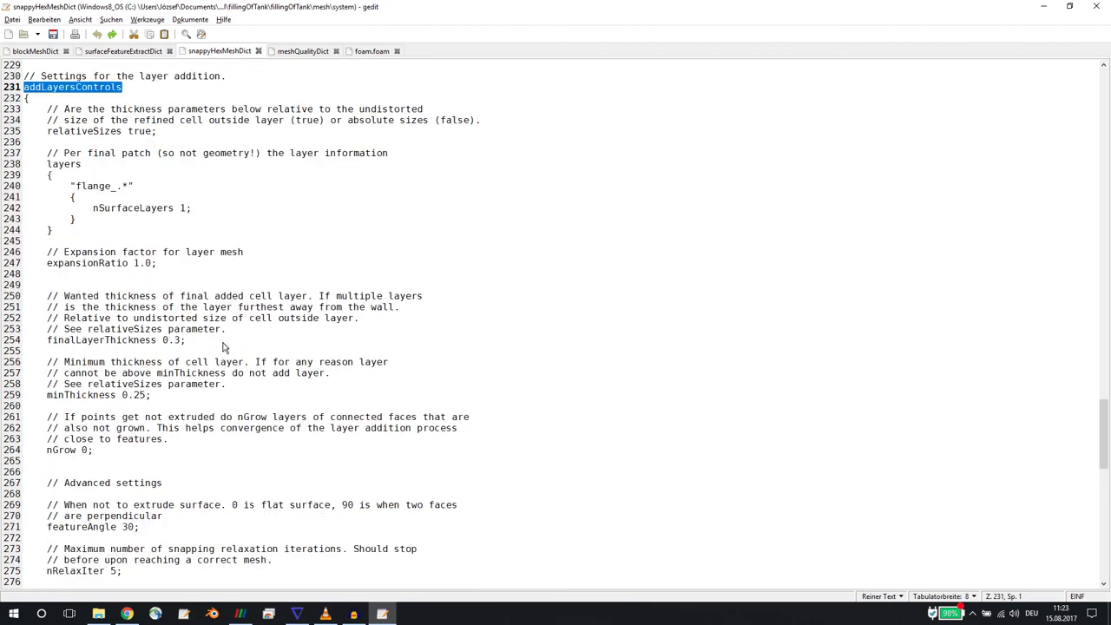
left_click(277, 365)
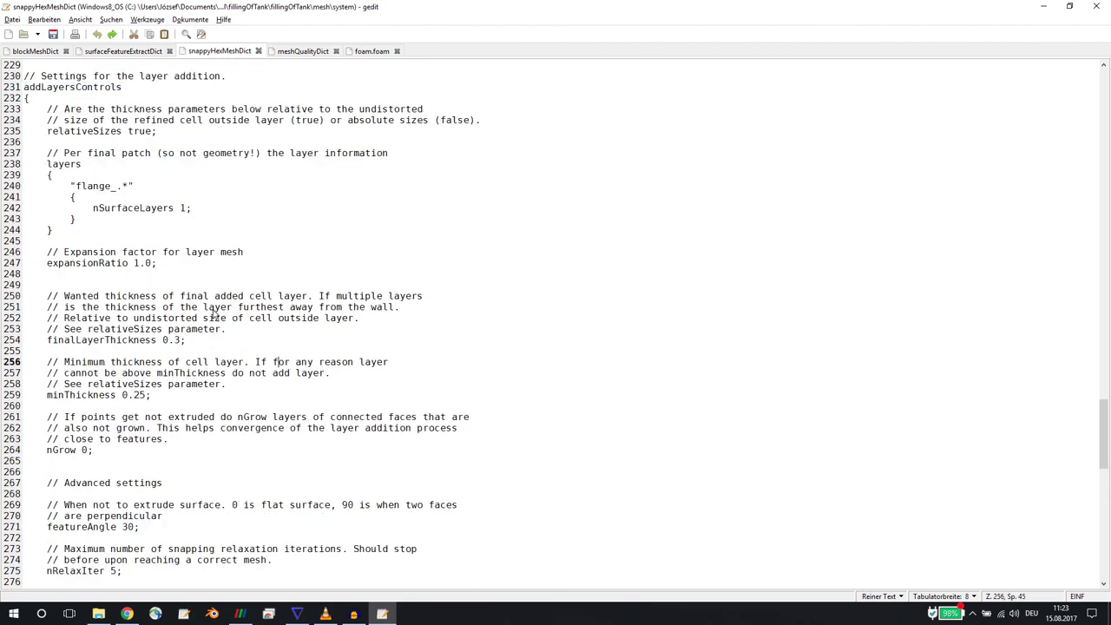
scroll(205, 275, "up", 5)
scroll(139, 276, "down", 3)
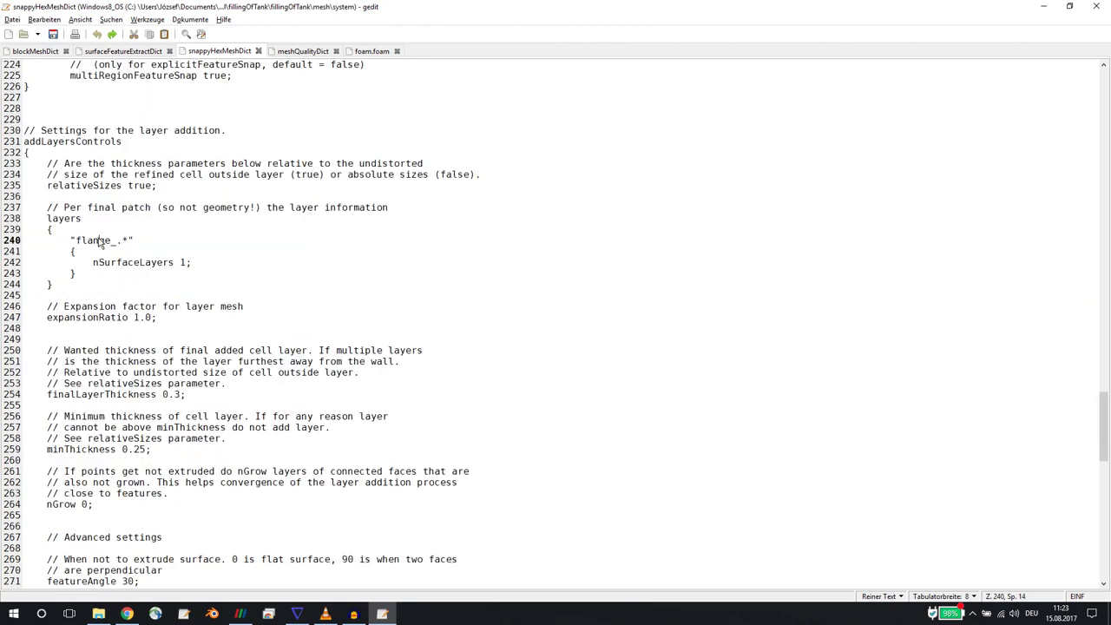
double_click(99, 241)
key("End")
scroll(99, 317, "down", 8)
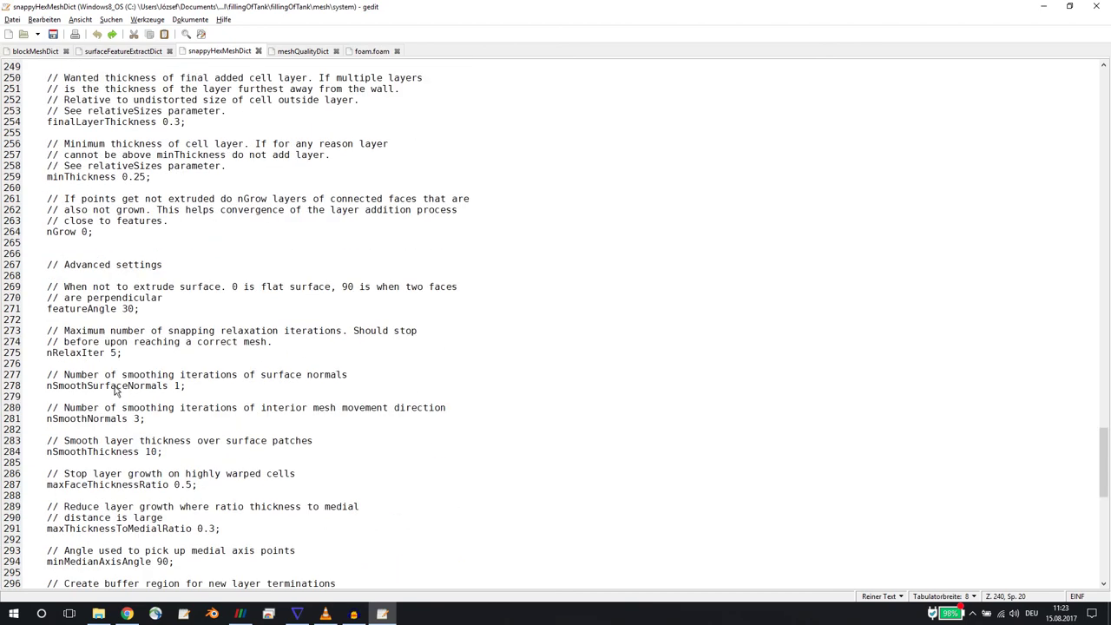
scroll(115, 391, "down", 7)
scroll(116, 392, "up", 20)
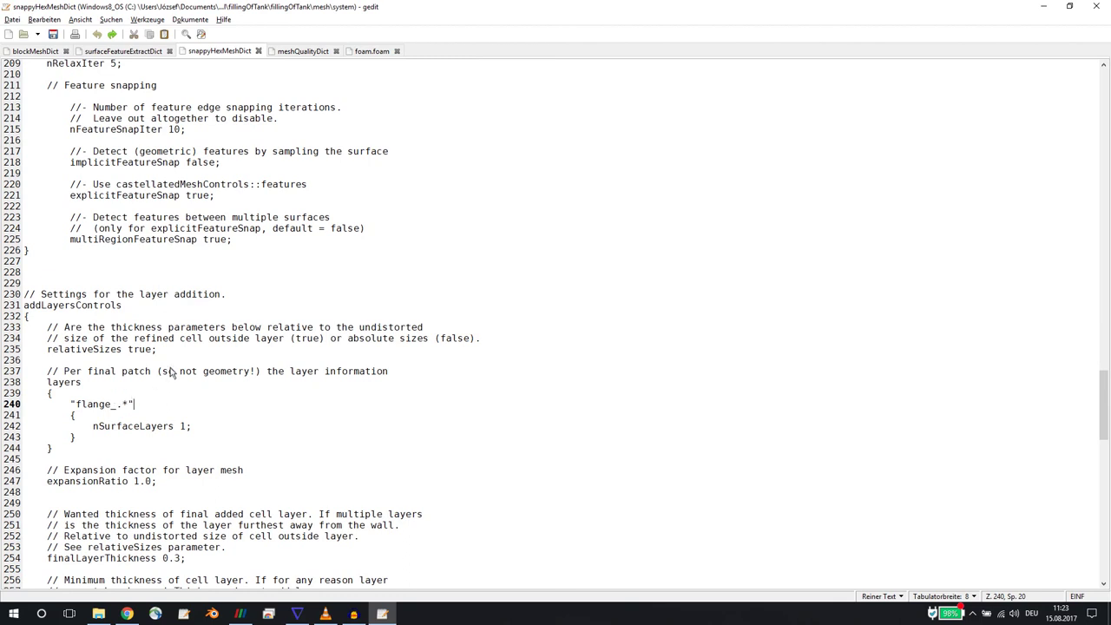
View meshQualityDict, and highlight the cp ../geometry/*.stl constant/triSurface command in foam.foam.
left_click(297, 50)
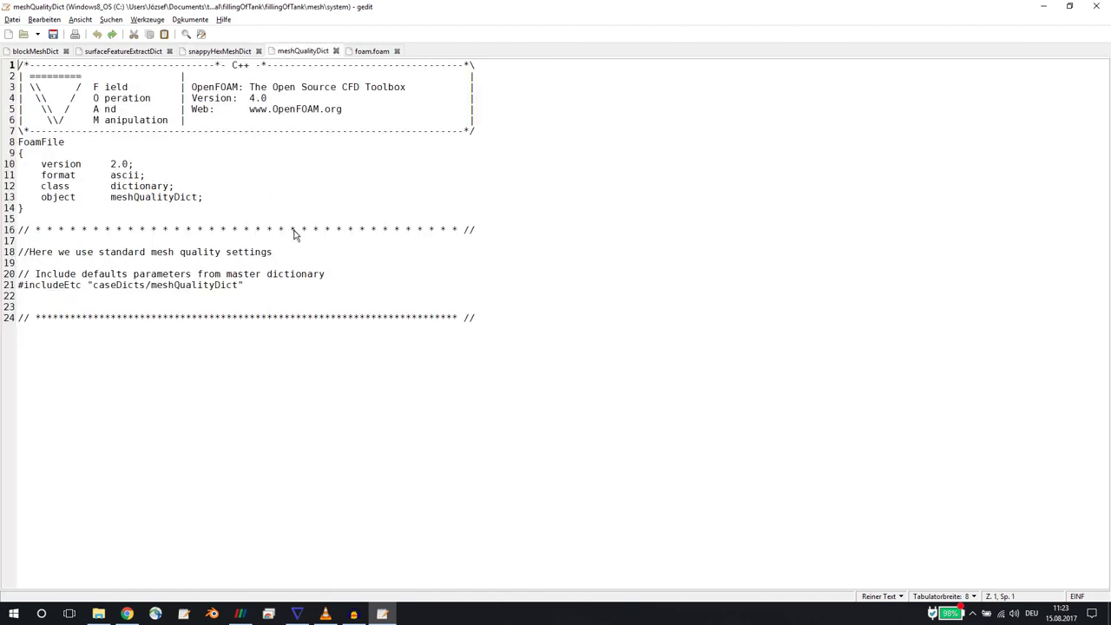
left_click(371, 52)
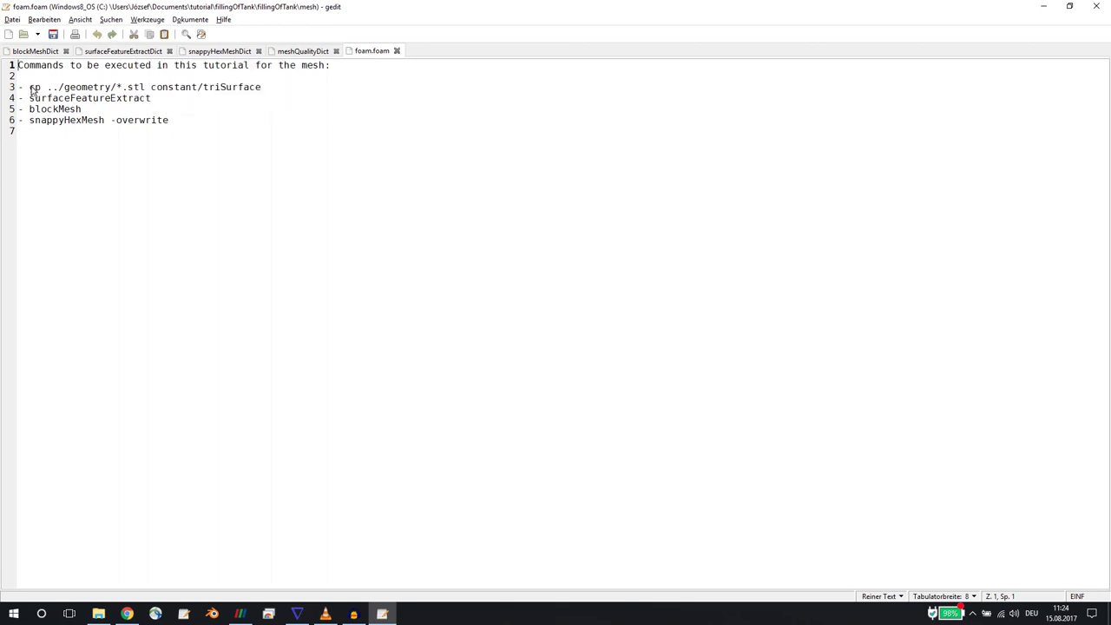
left_click_drag(31, 90, 257, 96)
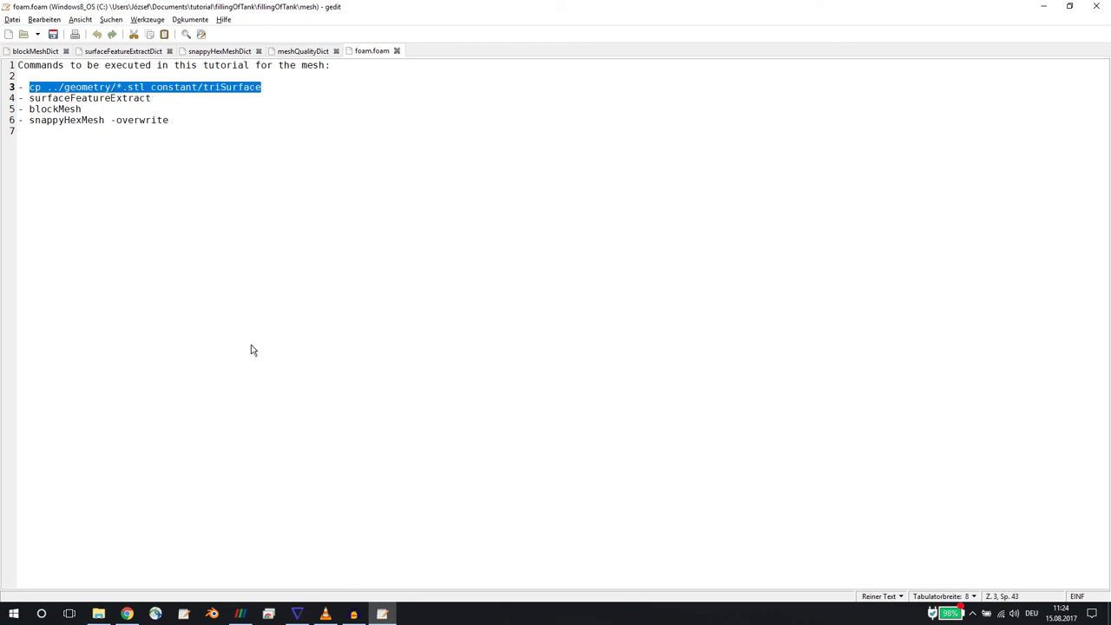
Switch to the terminal, change into the mesh case's constant directory, and list its contents.
left_click(300, 613)
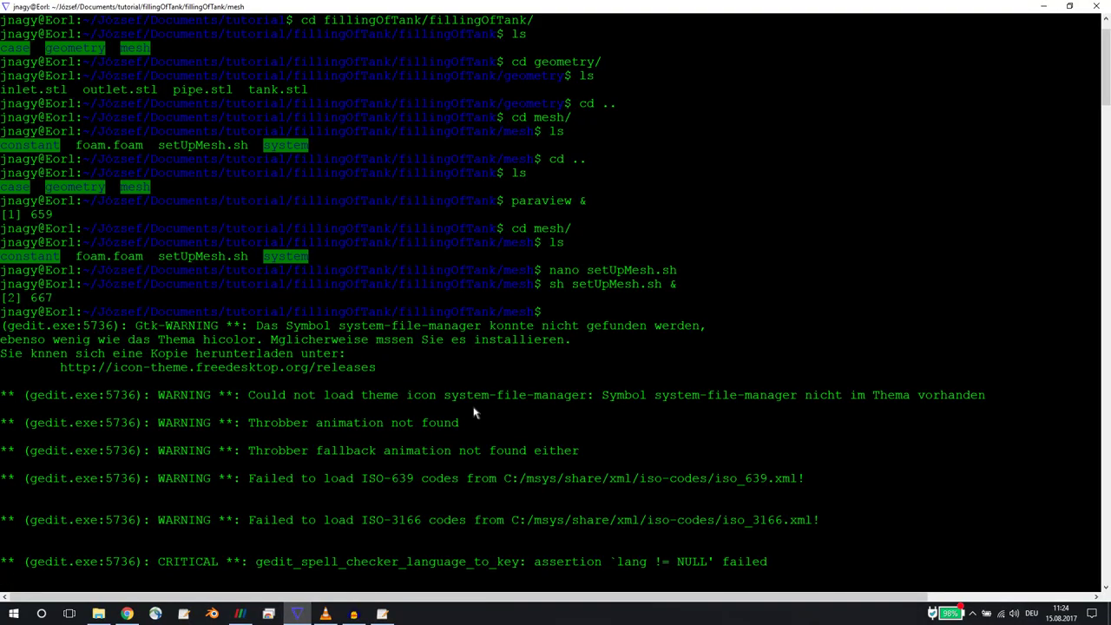
key("Return")
type("cd constant/")
key("Return")
type("ls")
key("Return")
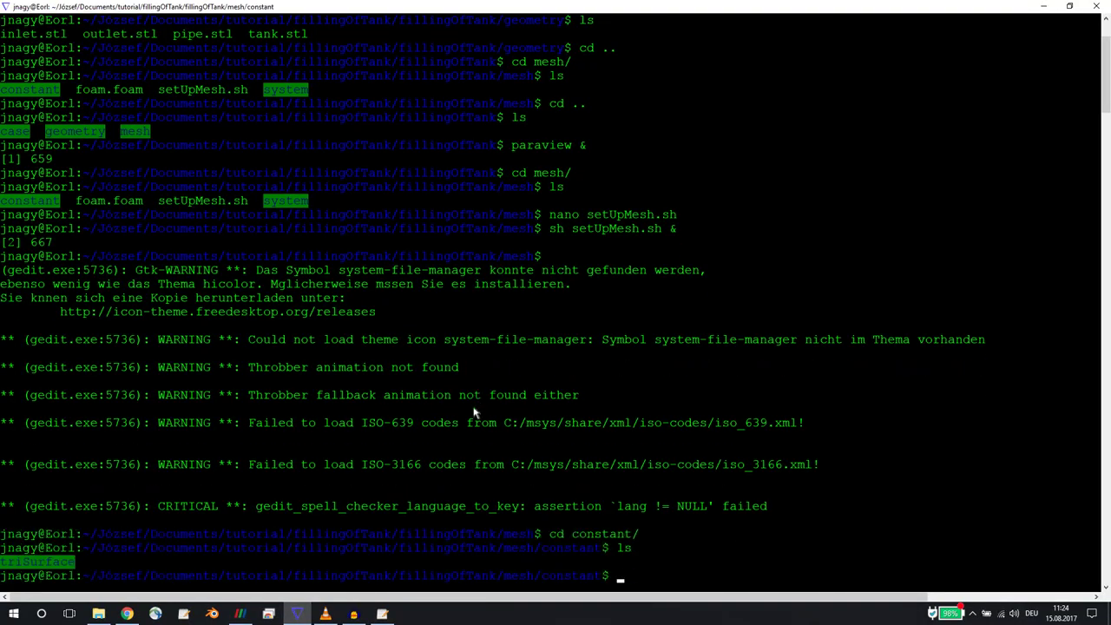
Change into the triSurface directory, list its contents, and go back up two levels to the mesh directory.
type("d c")
key("ctrl+c")
type("cd triSurface/")
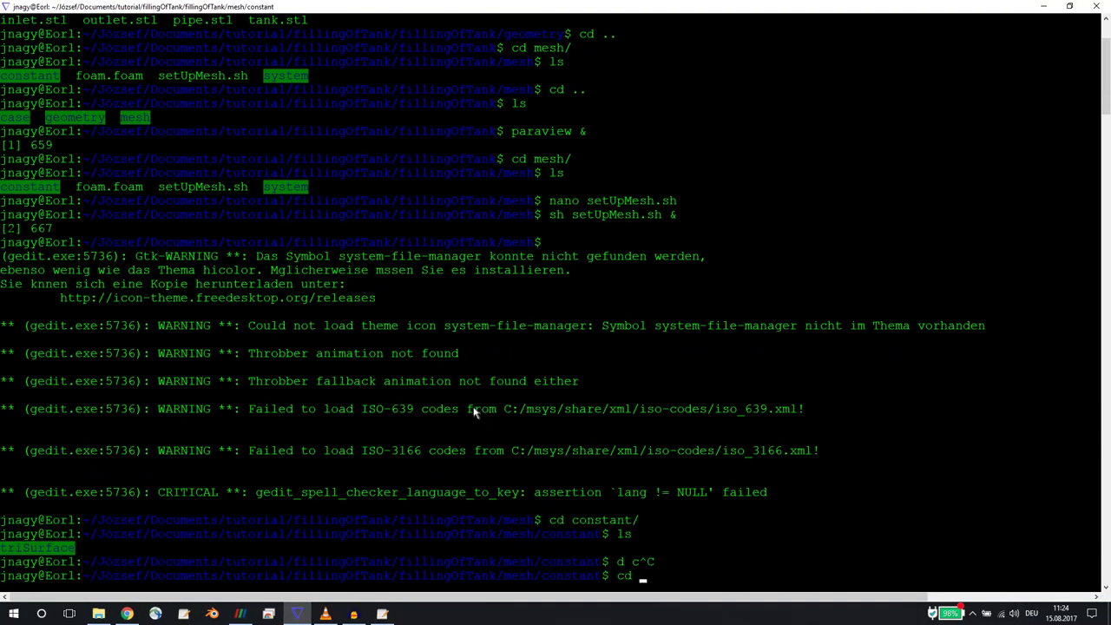
key("Return")
type("ls")
key("Return")
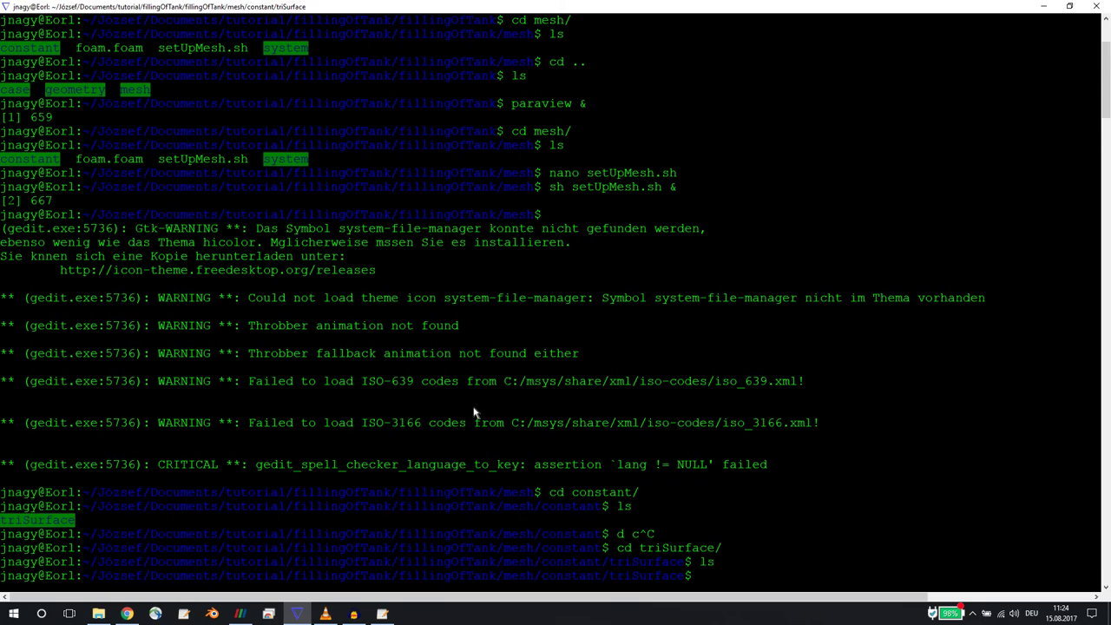
type("cd ..")
key("Return")
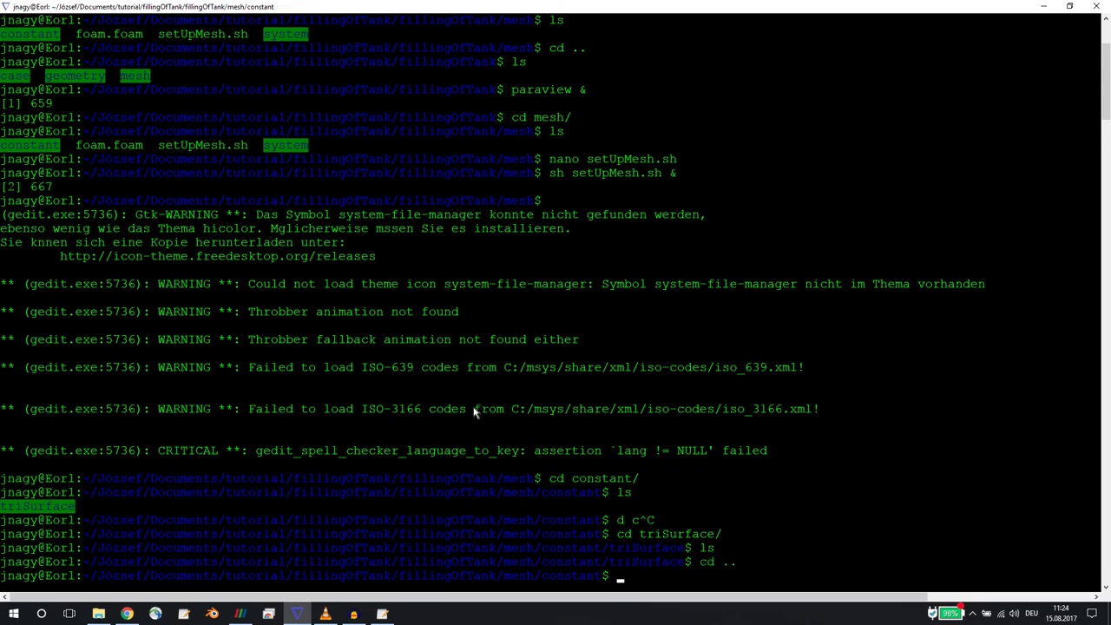
type("cd ..")
key("Return")
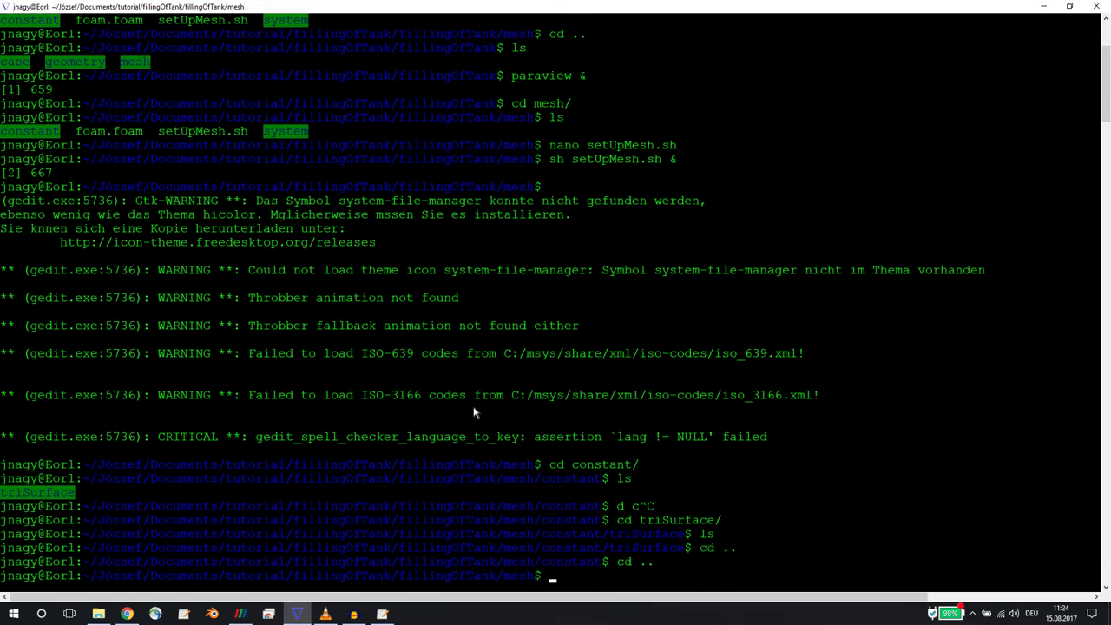
Copy the cp ../geometry/*.stl constant/triSurface command from gedit, run it in the terminal, and list constant/triSurface.
key("alt+Tab")
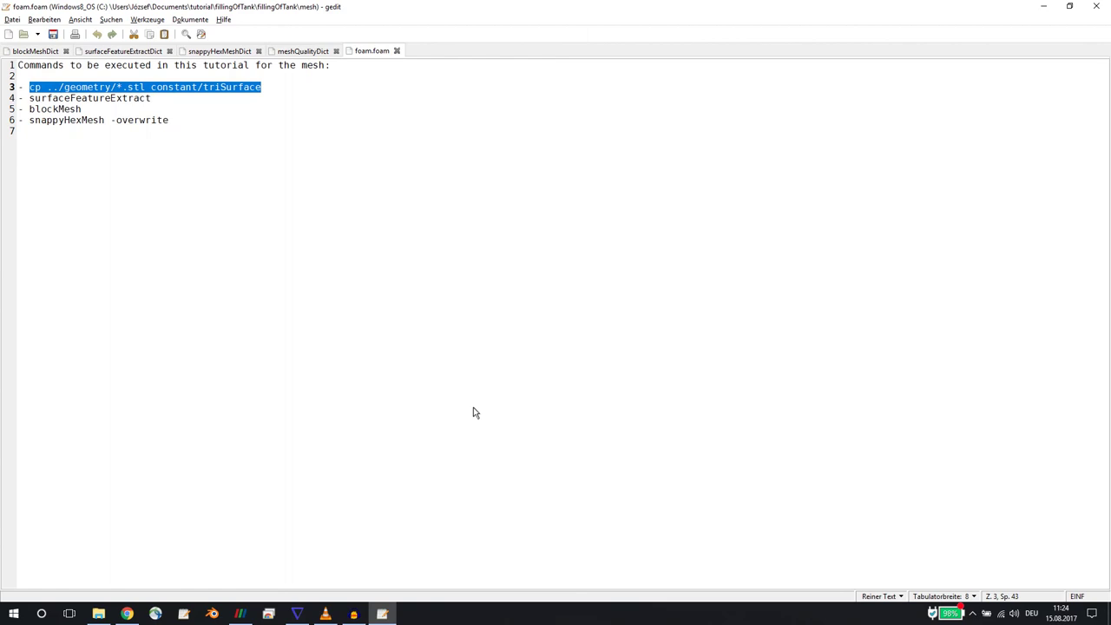
right_click(229, 88)
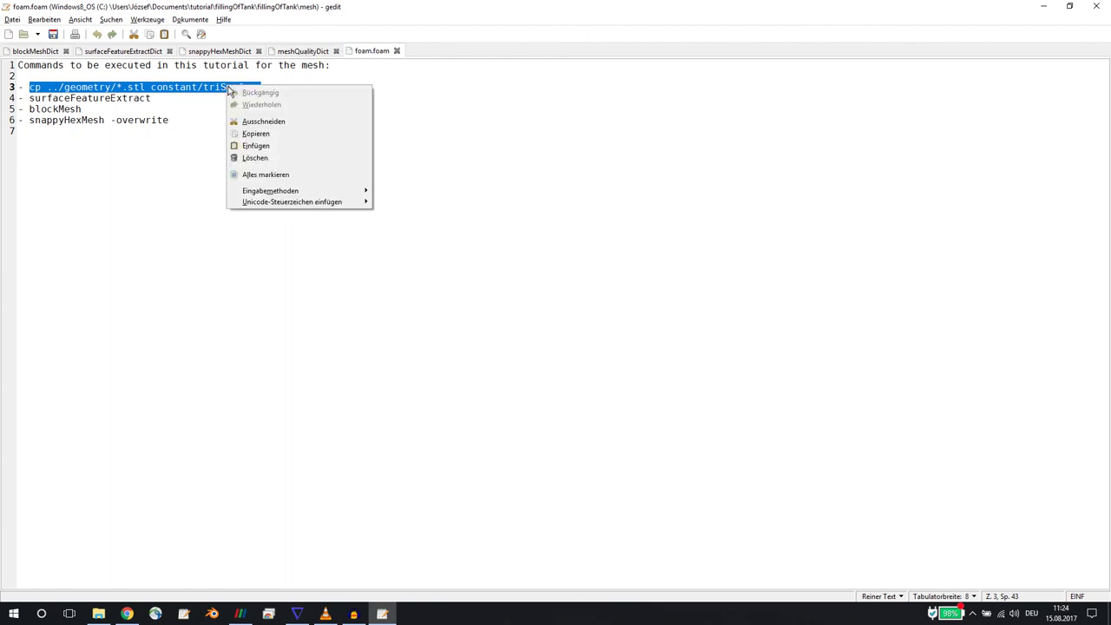
left_click(259, 135)
key("alt+Tab")
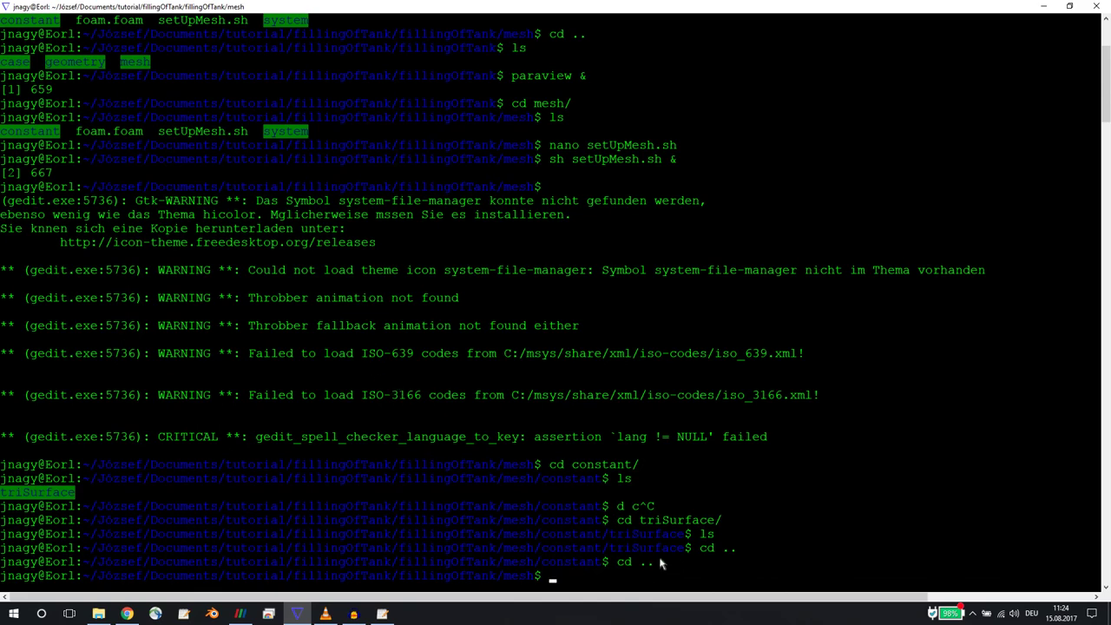
key("shift+Insert")
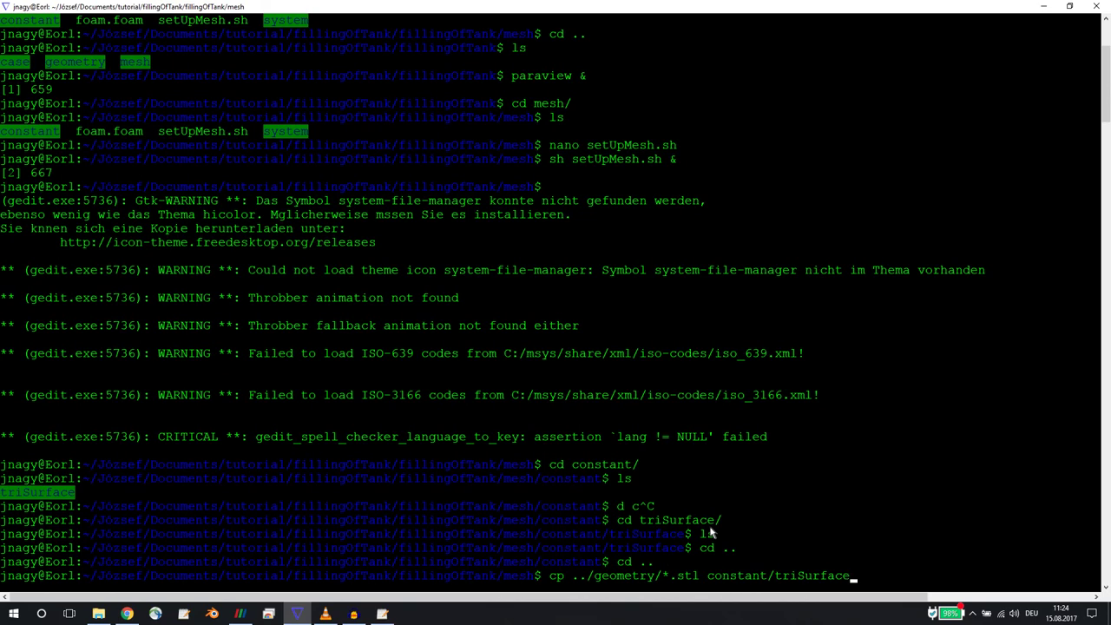
key("Return")
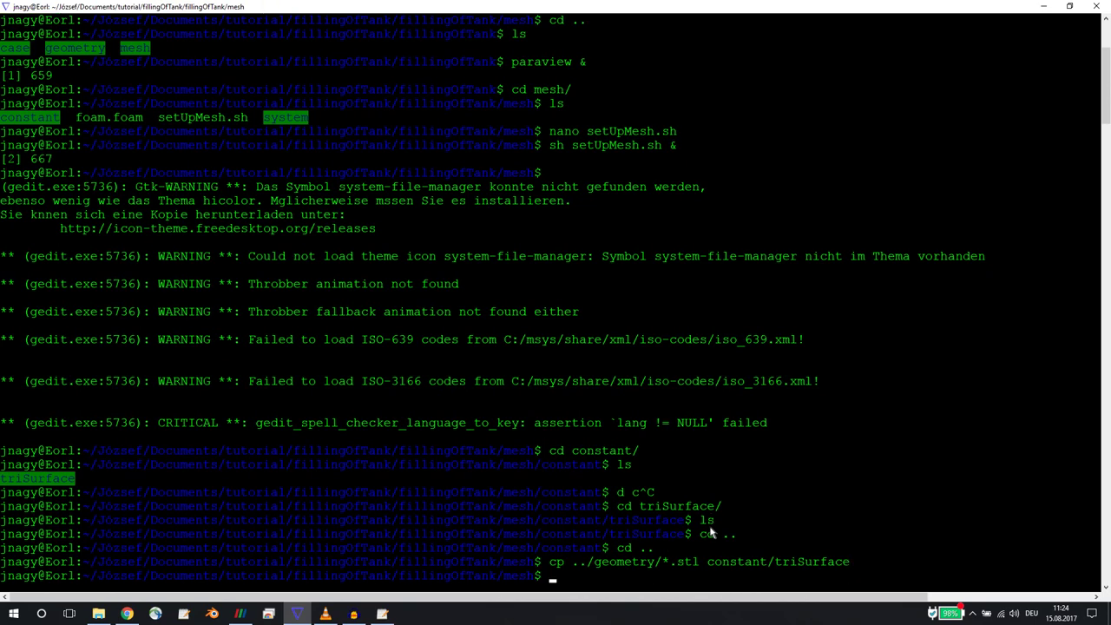
type("ls constant/triSurface/")
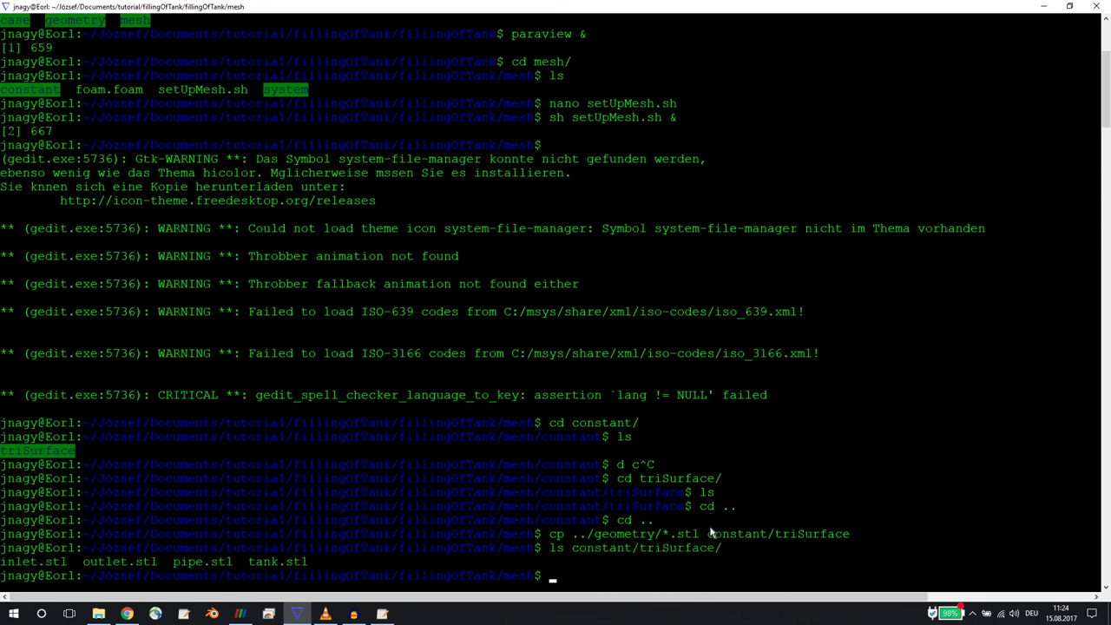
Copy surfaceFeatureExtract from foam.foam in gedit and run it in the terminal from the mesh directory.
key("alt+Tab")
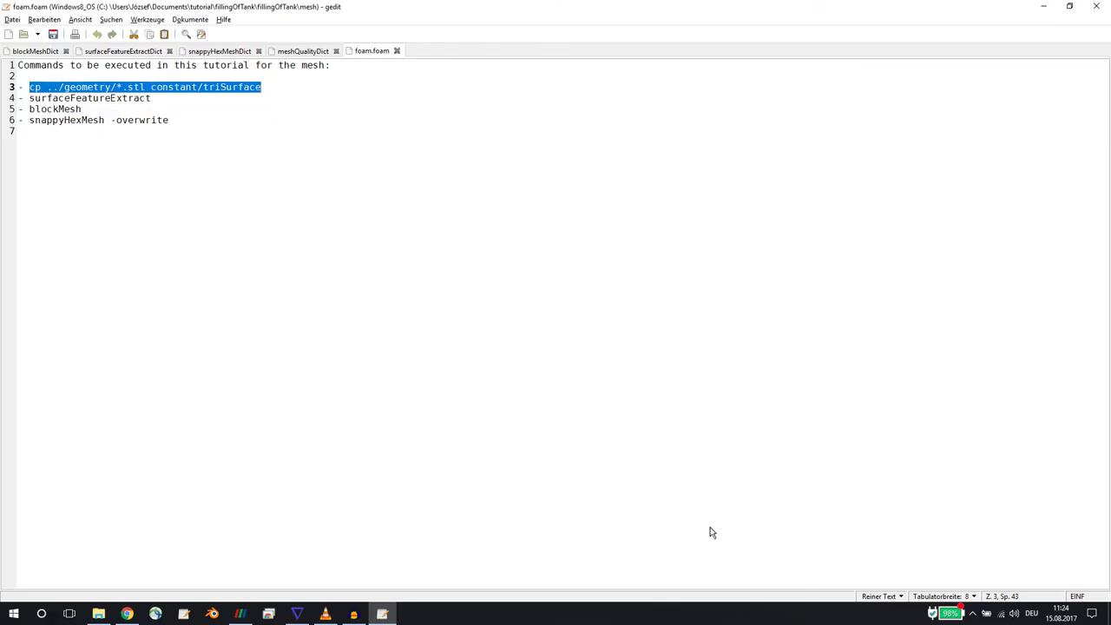
double_click(126, 100)
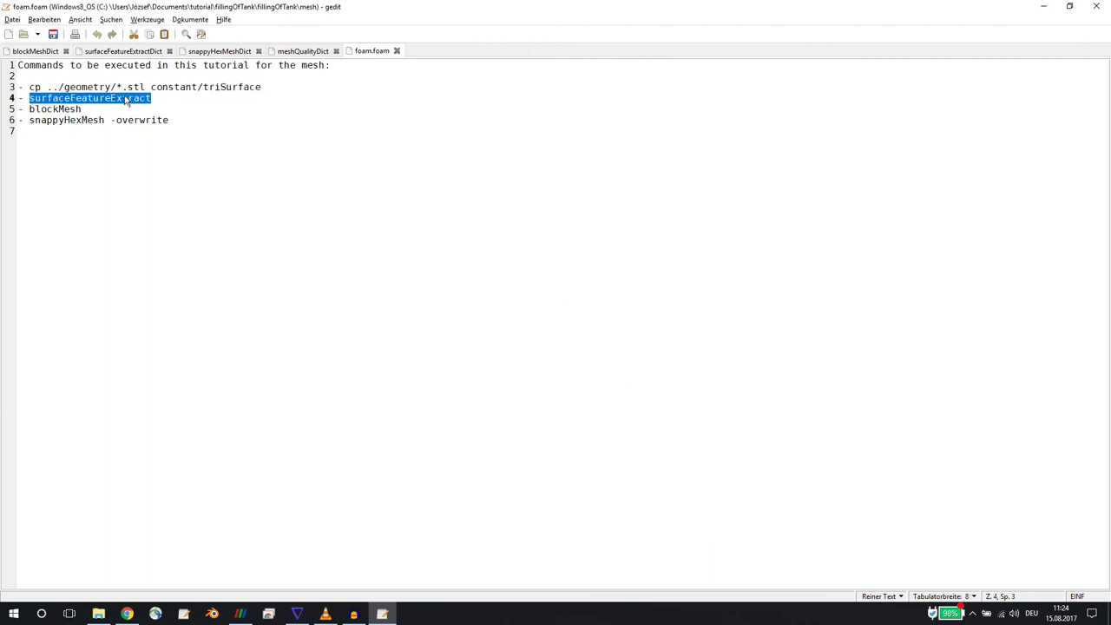
key("ctrl+c")
key("alt+Tab")
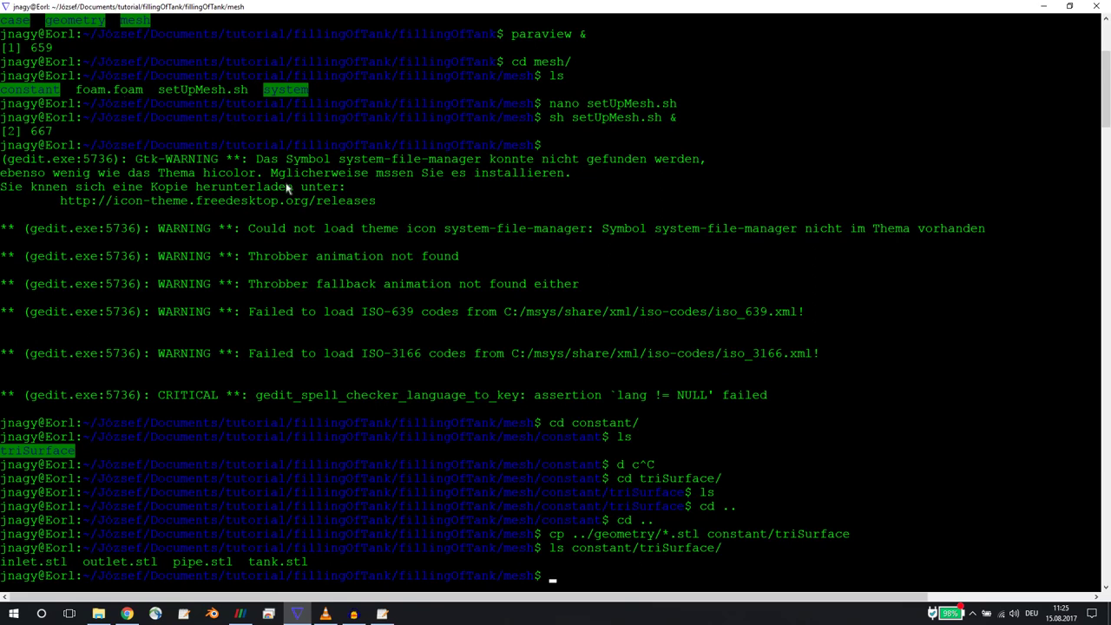
key("shift+Insert")
key("ctrl+c")
type("sur")
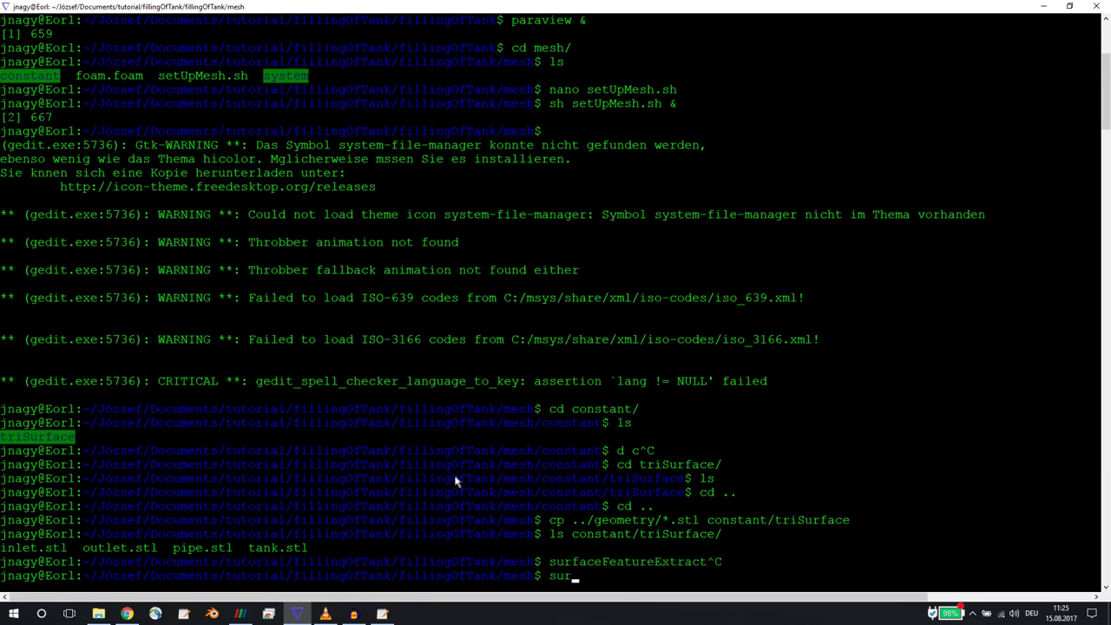
type("faceFeatureExtract")
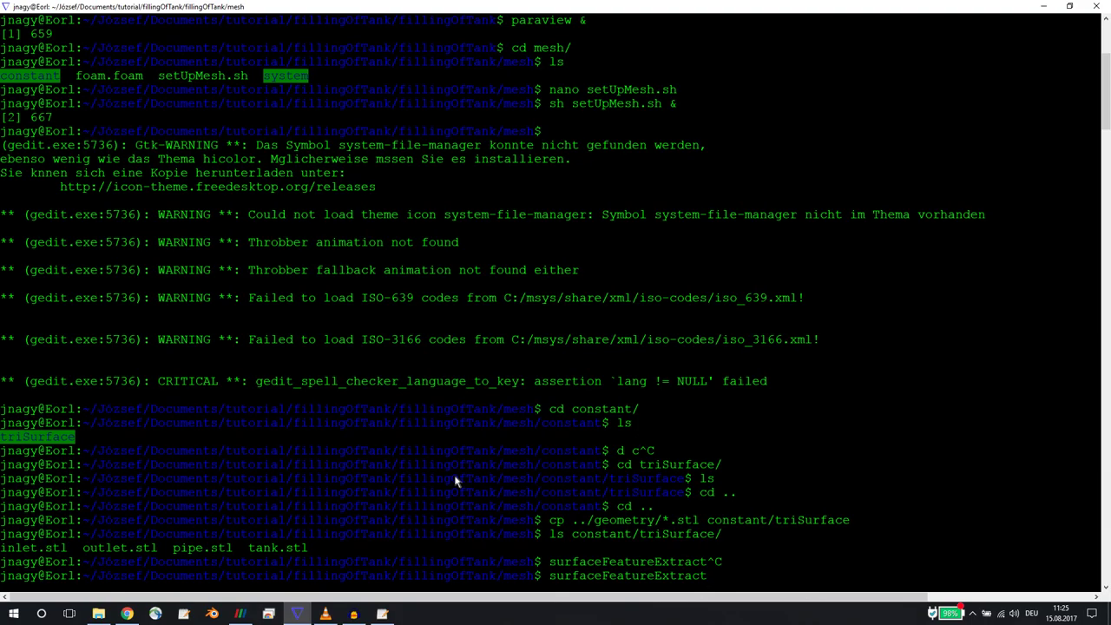
key("Return")
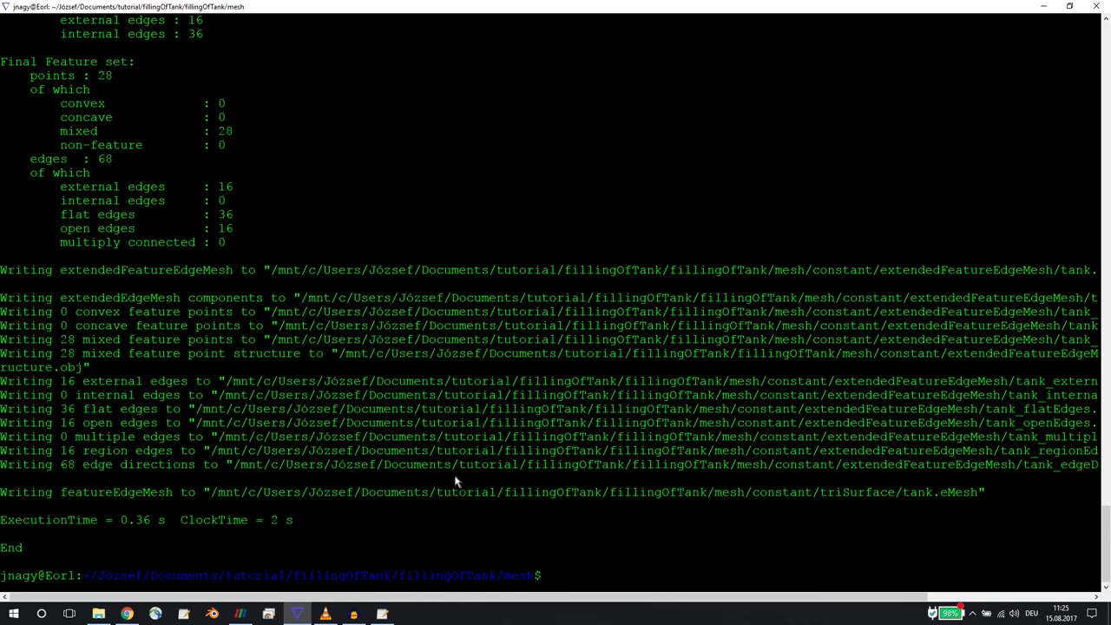
List the contents of the constant directory and of constant/triSurface.
type("ls cons")
key("Tab")
key("Return")
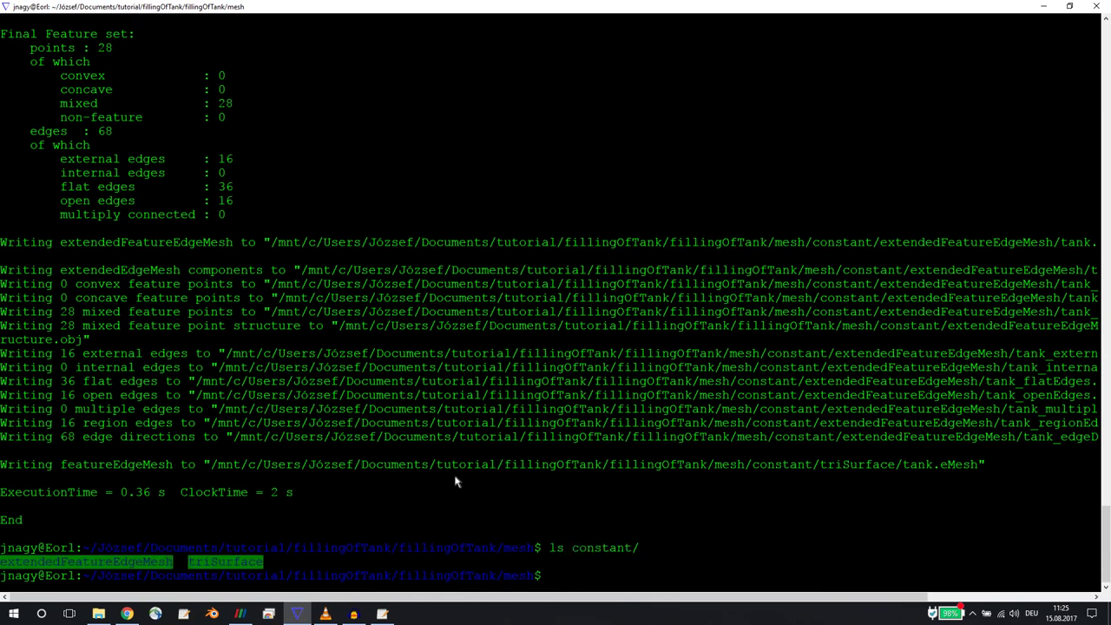
type("ls cons")
key("Tab")
type("tr")
key("Tab")
key("Return")
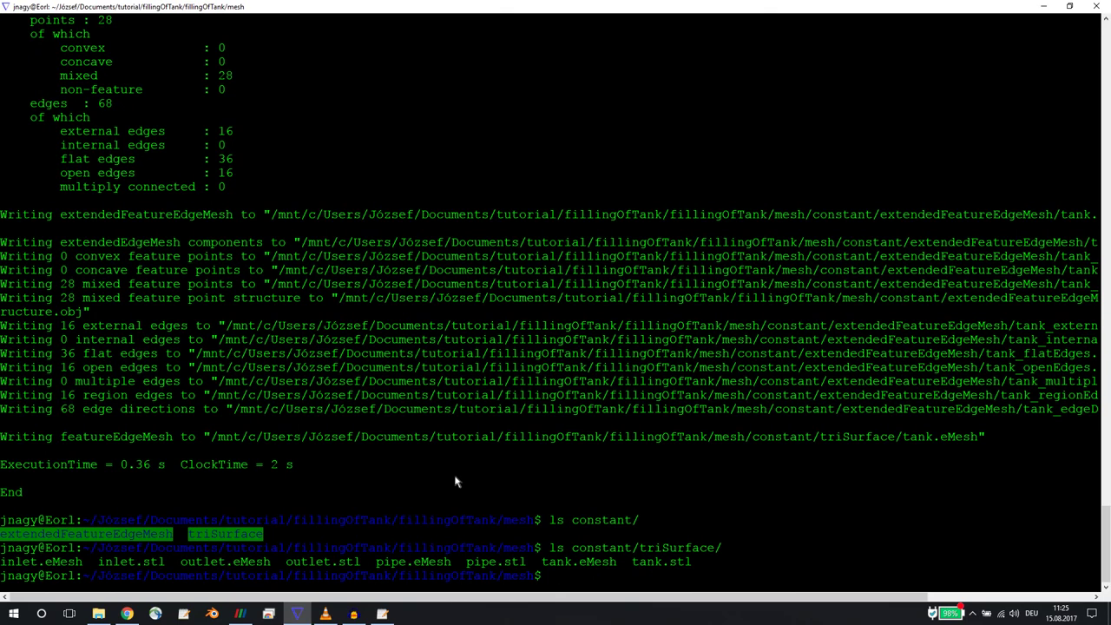
Copy blockMesh from foam.foam in gedit and run it in the terminal from the mesh directory.
key("alt+Tab")
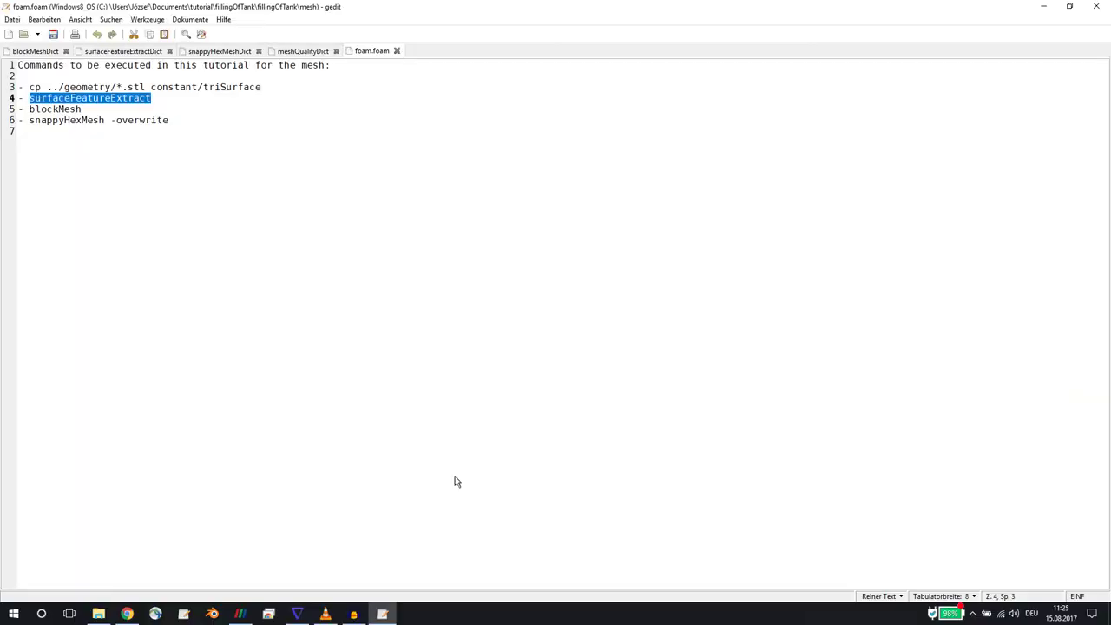
double_click(58, 110)
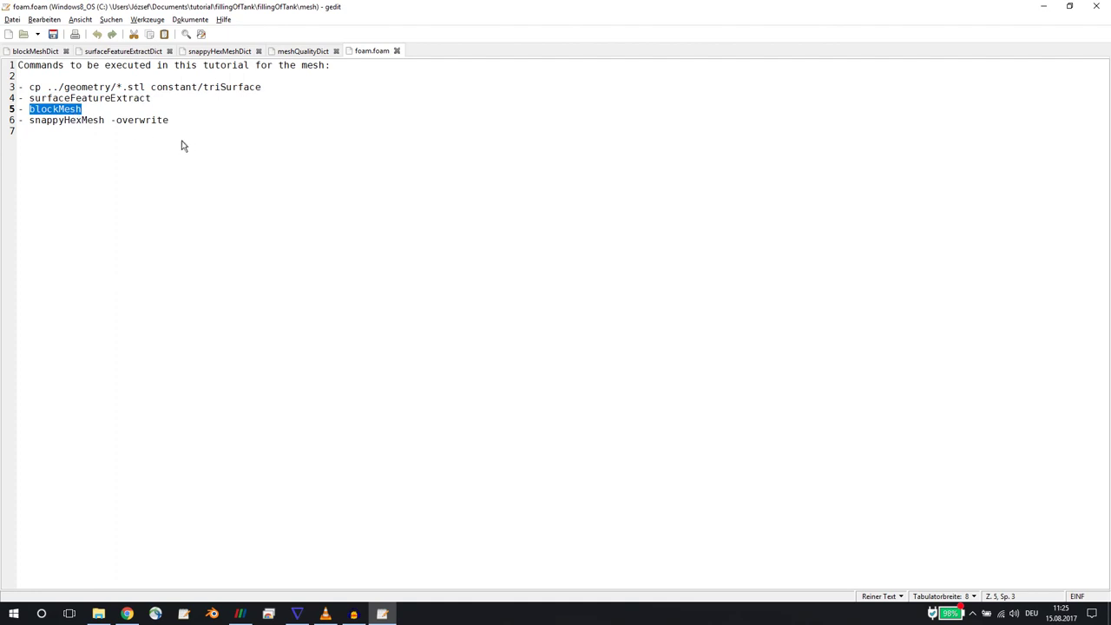
key("alt+Tab")
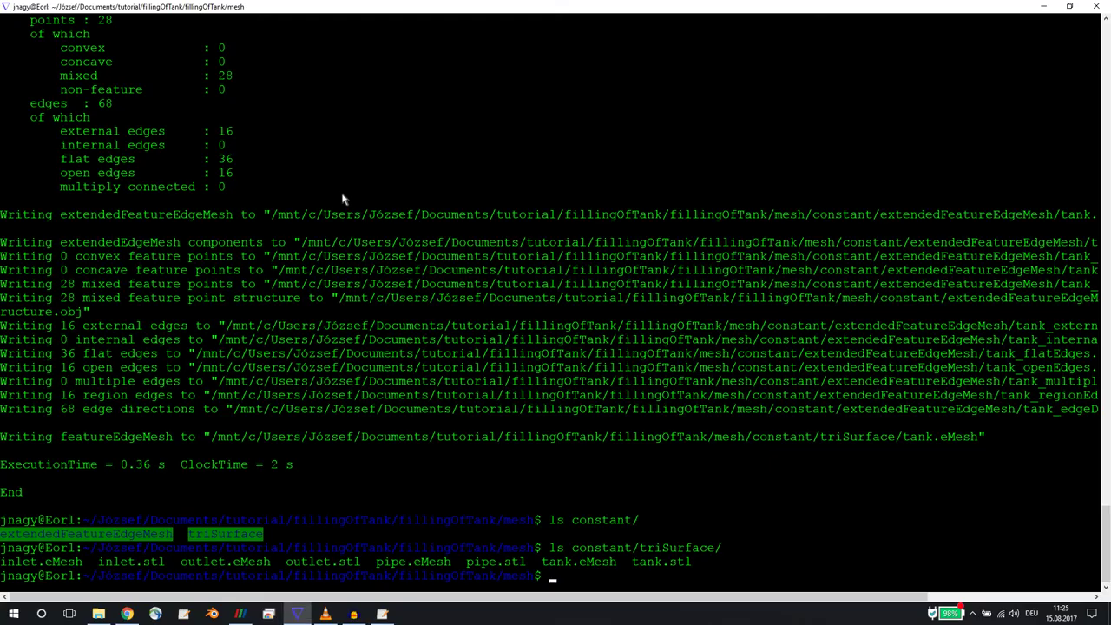
right_click(450, 240)
key("Return")
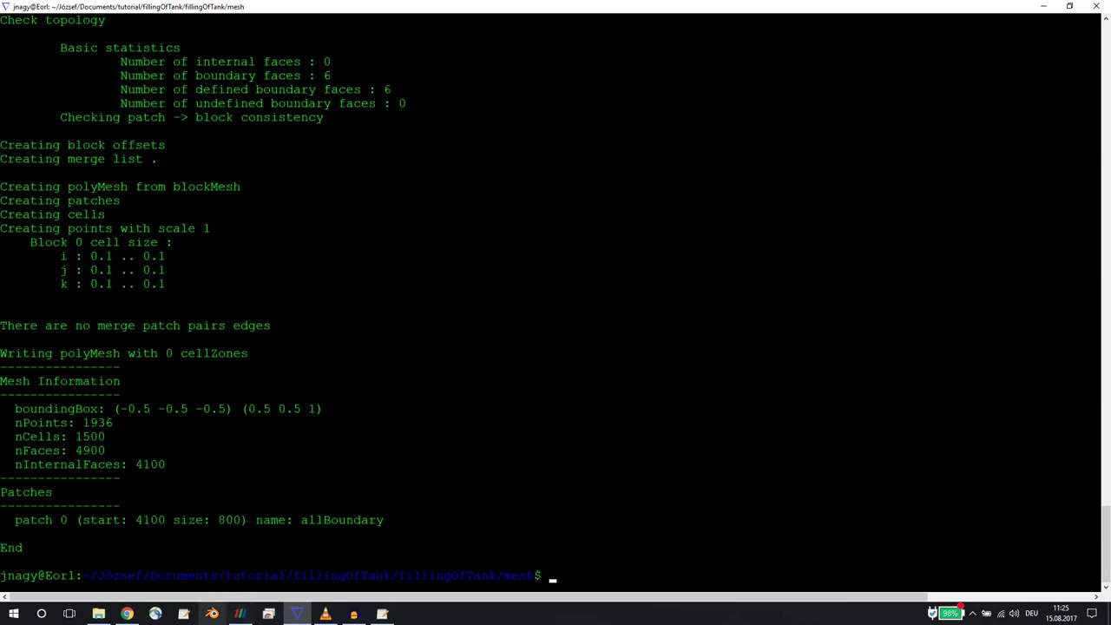
Switch to ParaView, show outlet.stl, and load foam.foam from the mesh folder with its internalMesh region.
left_click(240, 614)
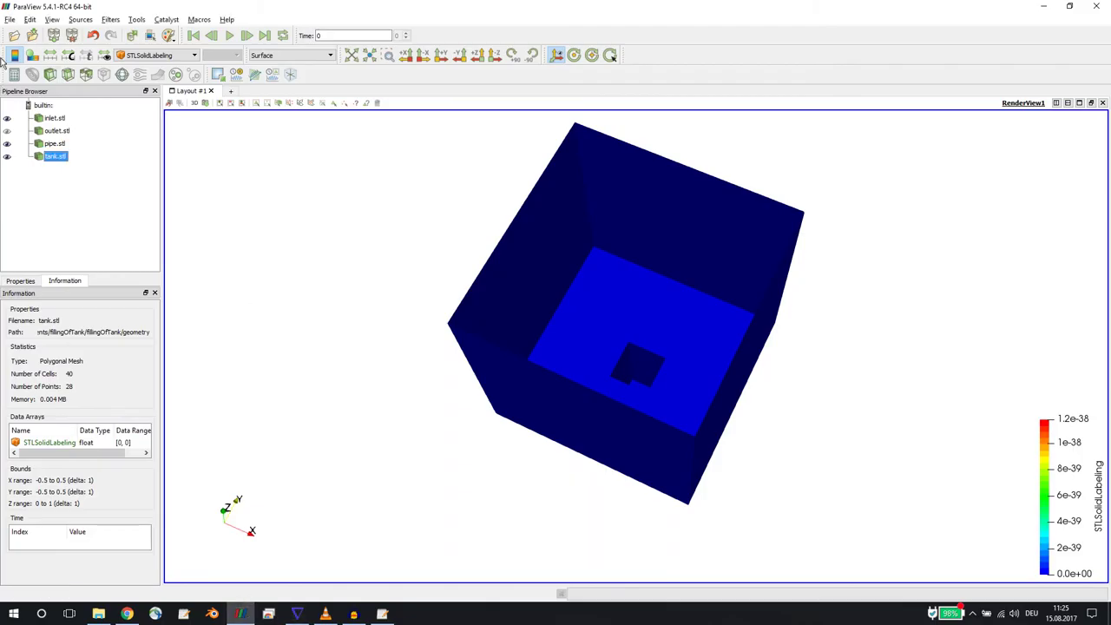
left_click(10, 132)
left_click(14, 37)
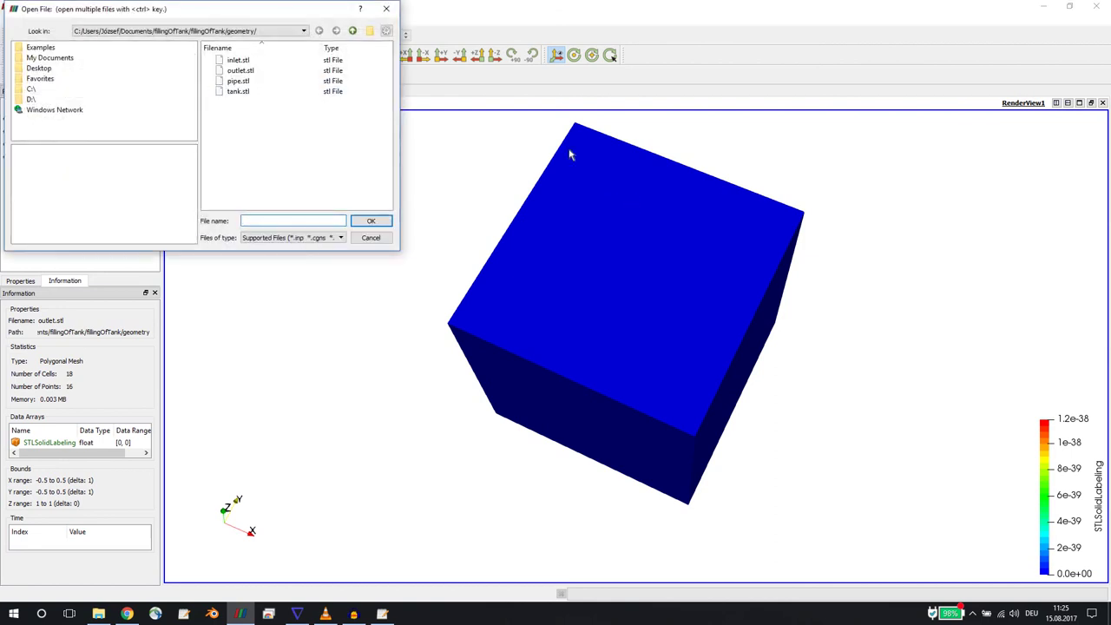
left_click(354, 31)
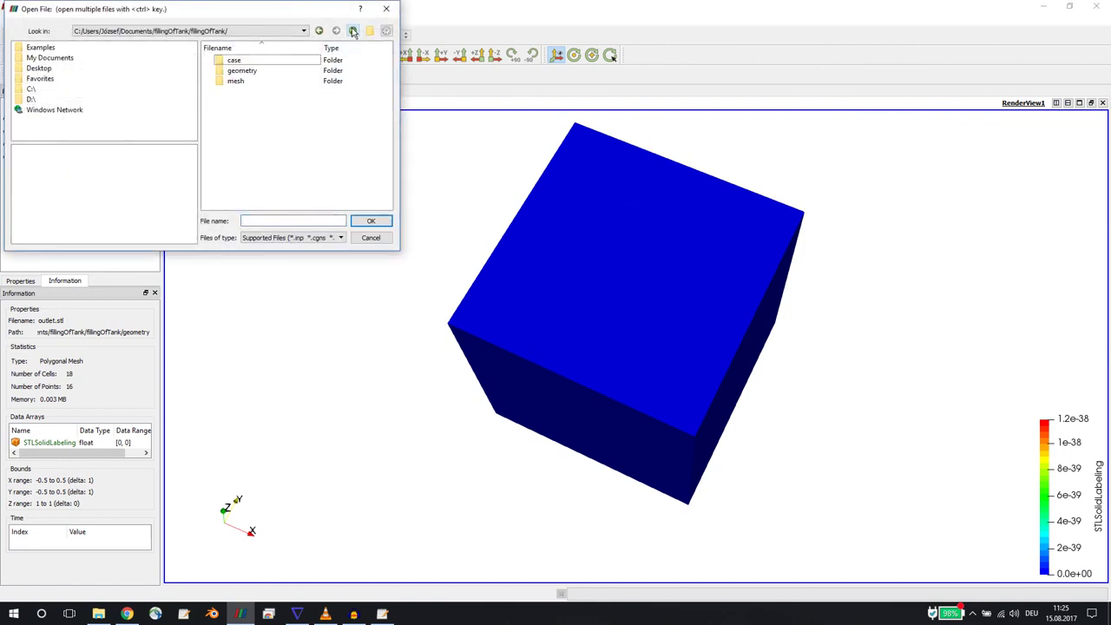
double_click(255, 82)
left_click(257, 93)
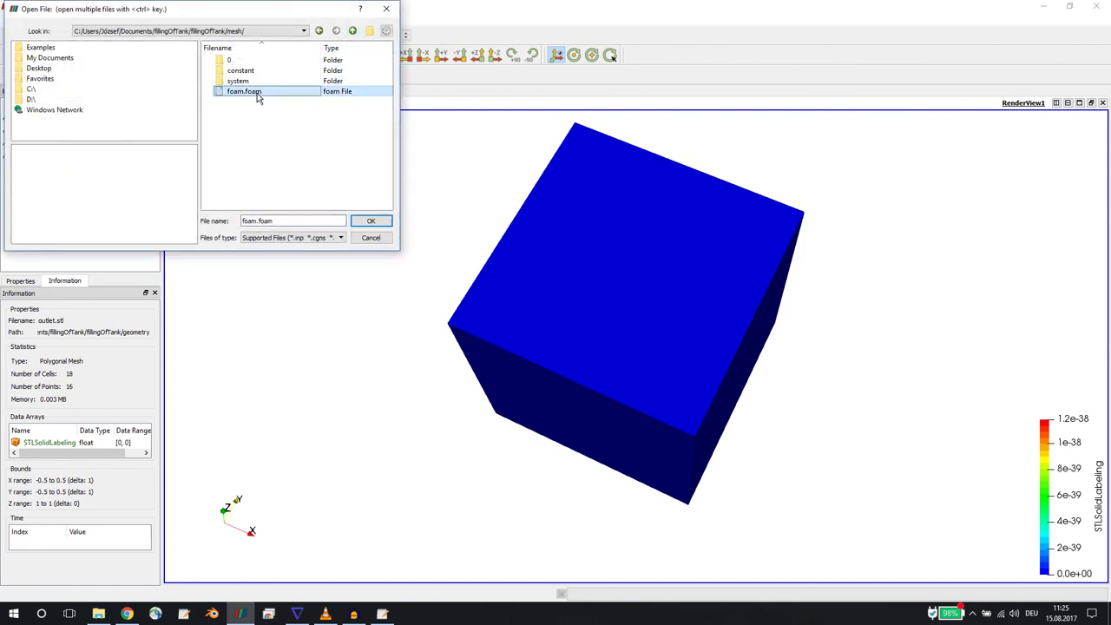
left_click(372, 221)
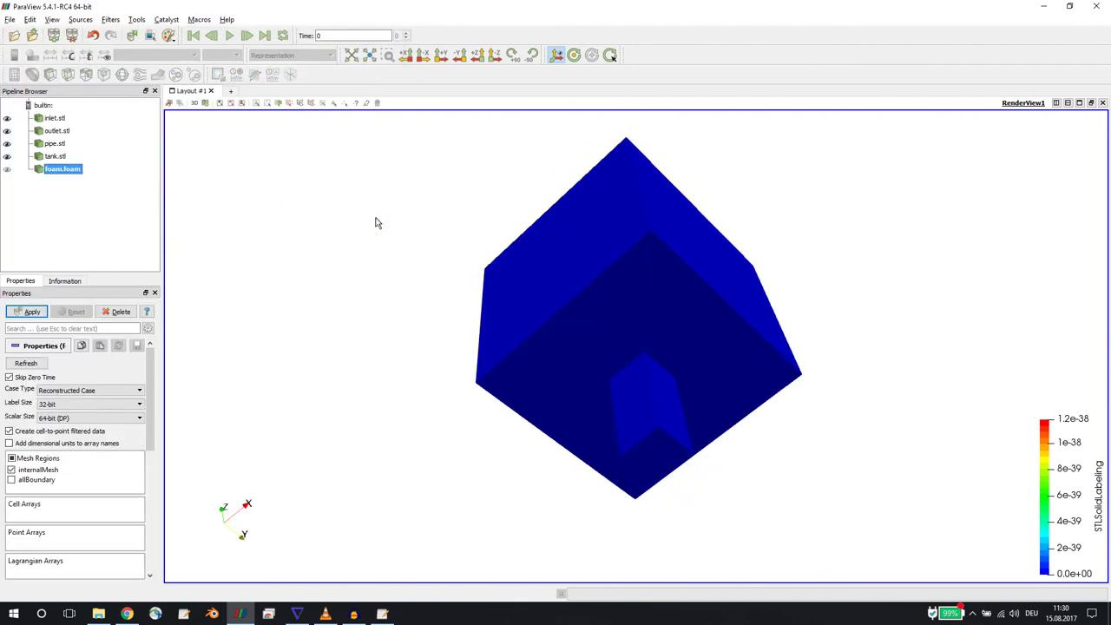
left_click(28, 311)
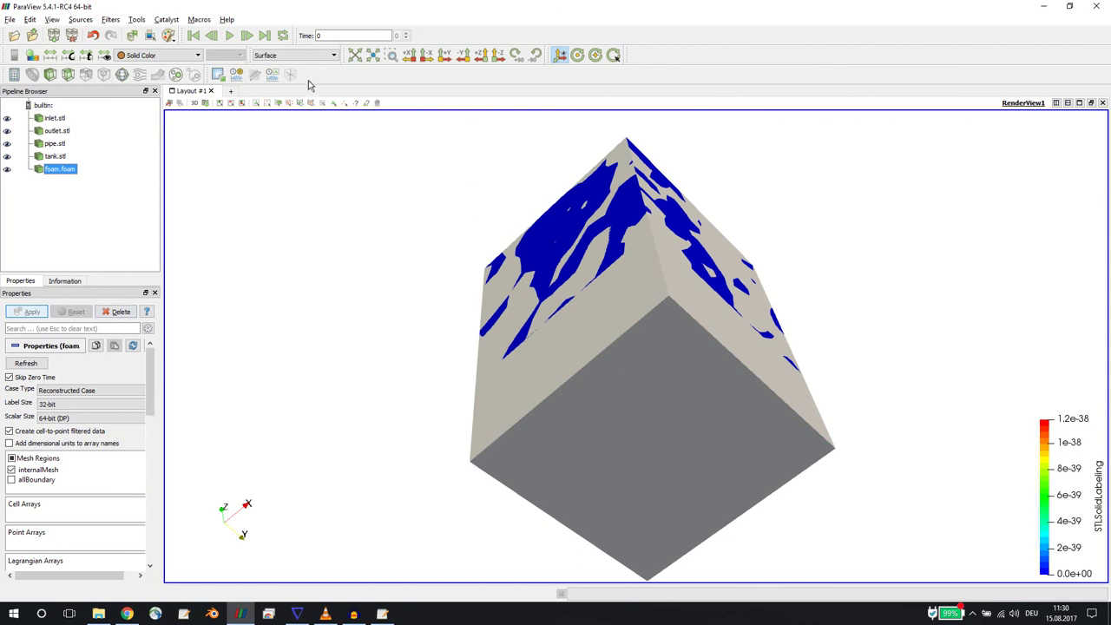
Display foam.foam as Surface With Edges, and hide the tank, pipe and outlet STL surfaces.
left_click(317, 55)
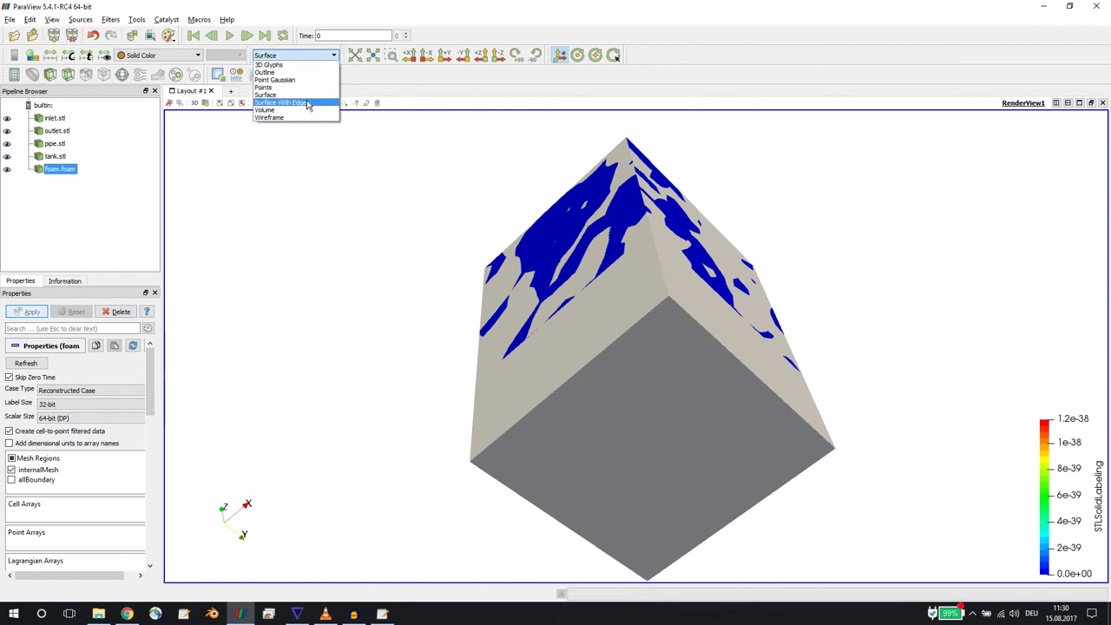
left_click(307, 104)
left_click_drag(408, 208, 579, 231)
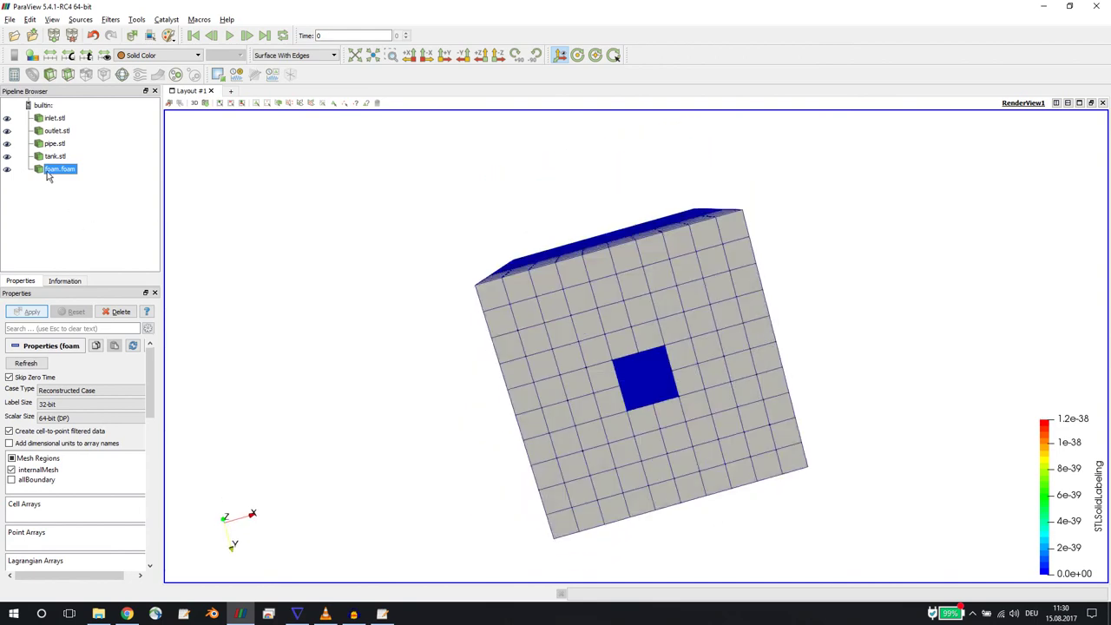
left_click(7, 156)
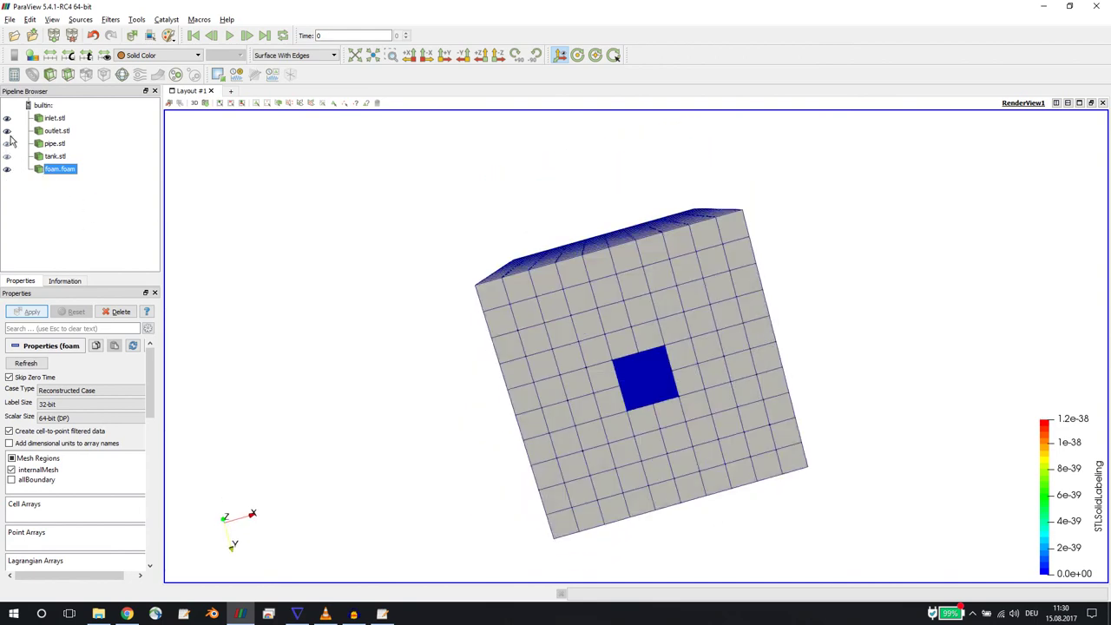
left_click(8, 130)
left_click_drag(513, 279, 495, 451)
Copy snappyHexMesh -overwrite from foam.foam in gedit and run it in the terminal from the mesh directory.
key("alt+Tab")
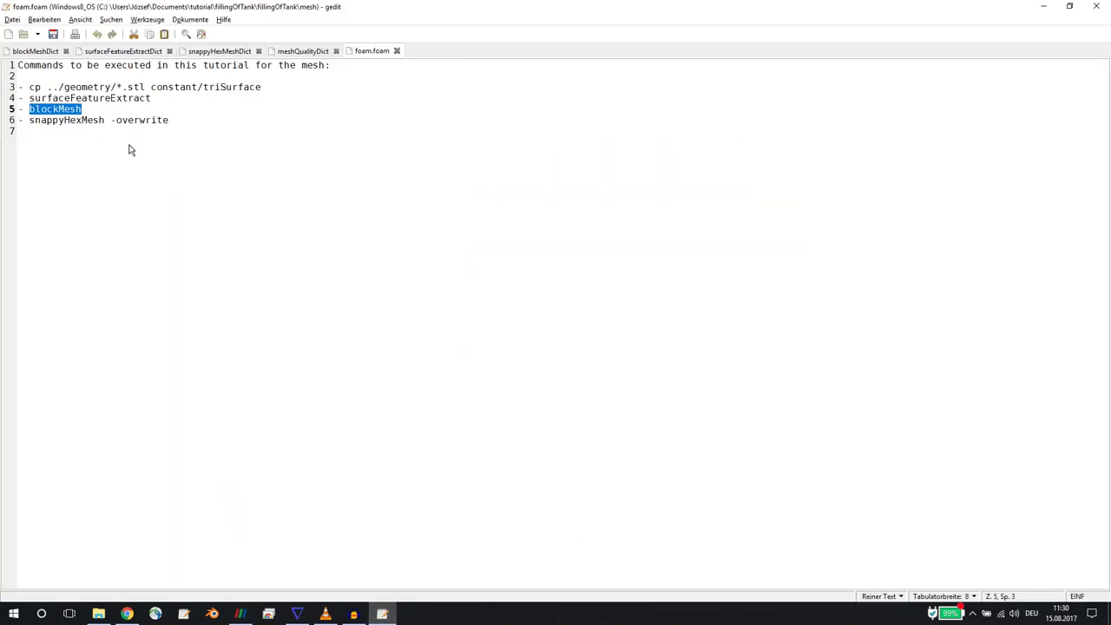
left_click_drag(30, 121, 207, 128)
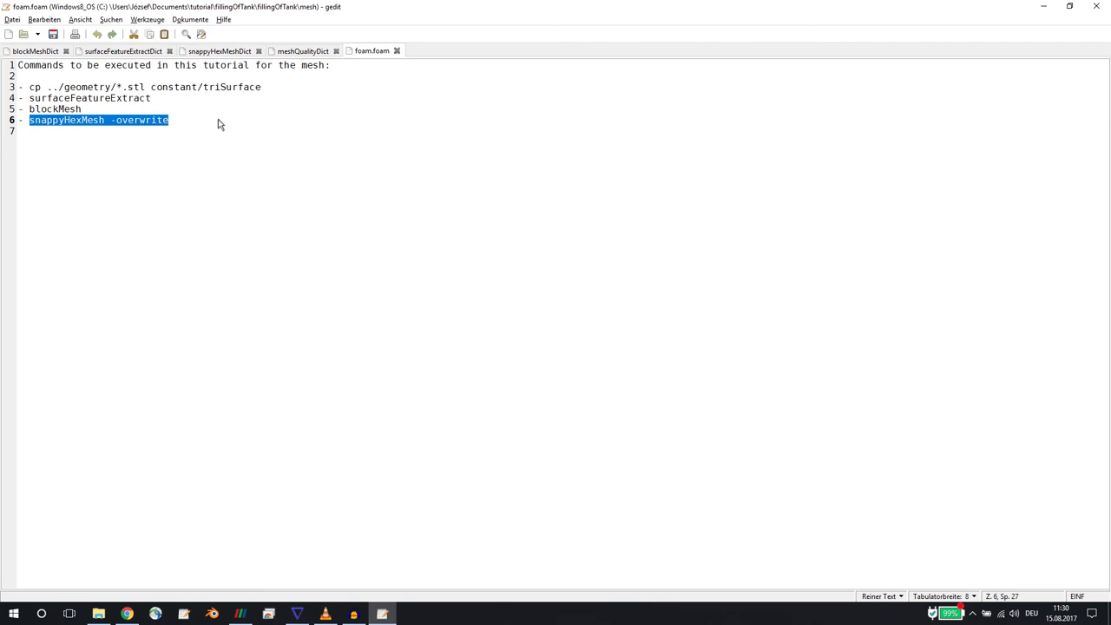
key("alt+Tab")
key("alt+Tab")
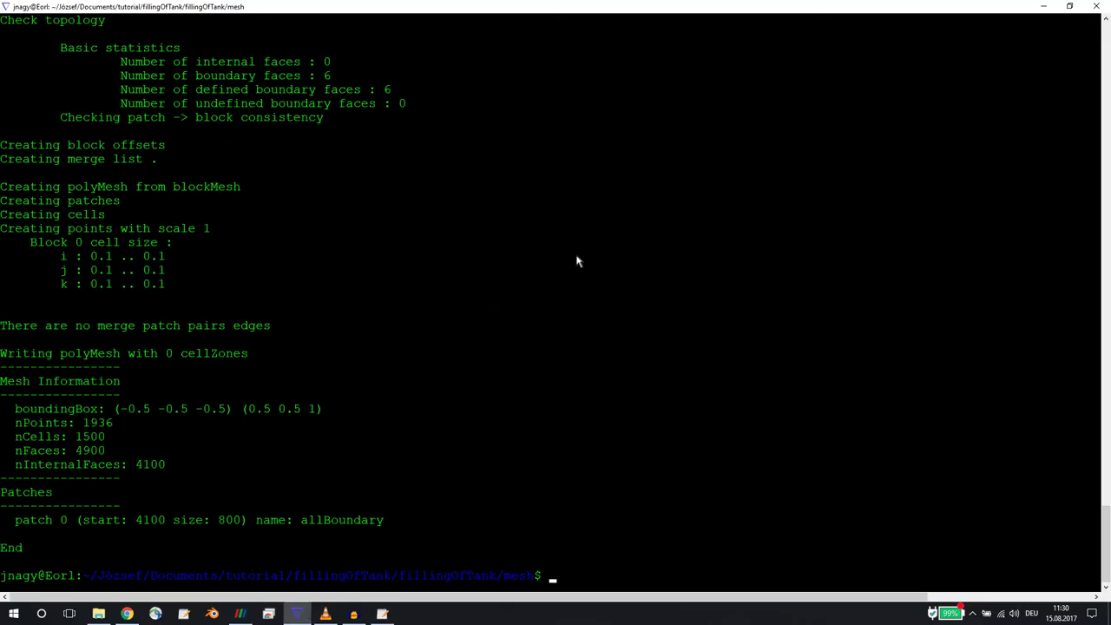
right_click(577, 261)
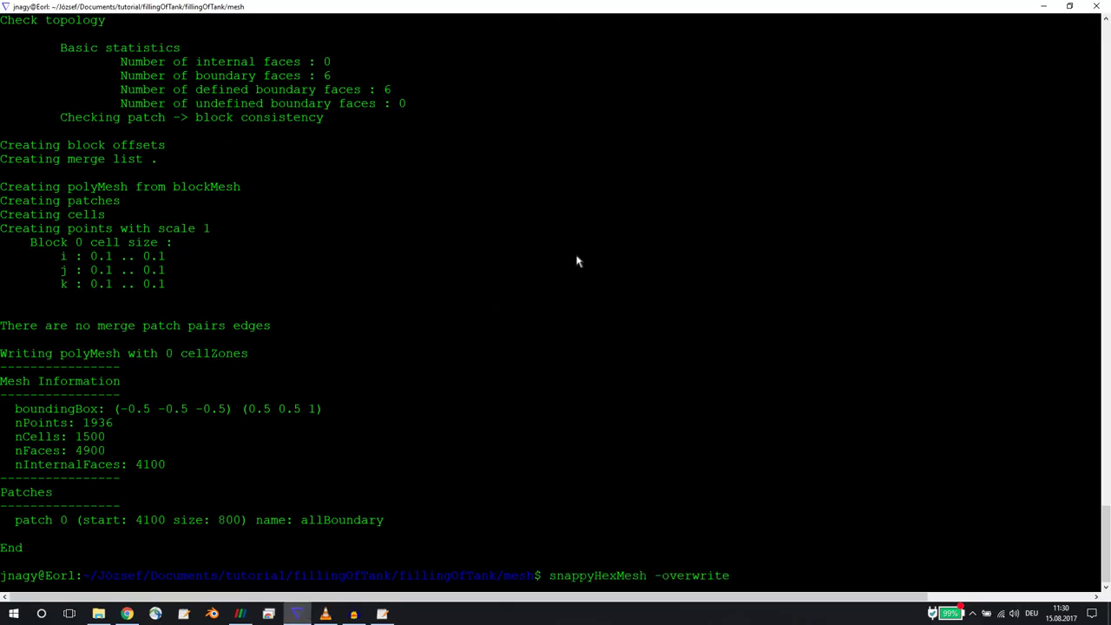
key("Return")
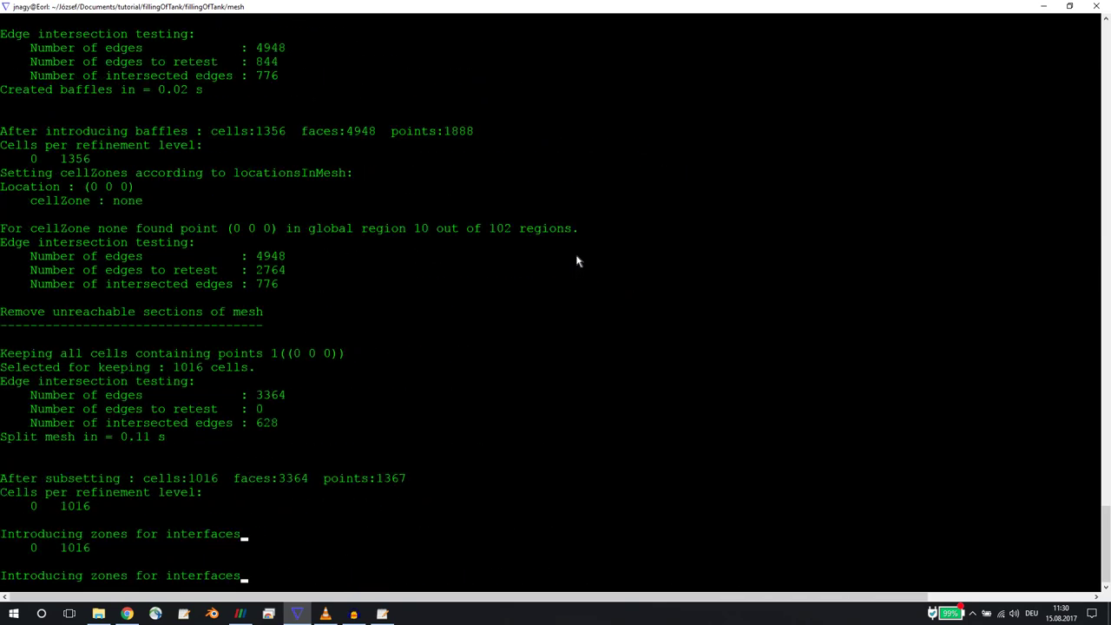
Switch to ParaView and refresh foam.foam to load the snappyHexMesh result, viewing the mesh from below.
key("alt+Tab")
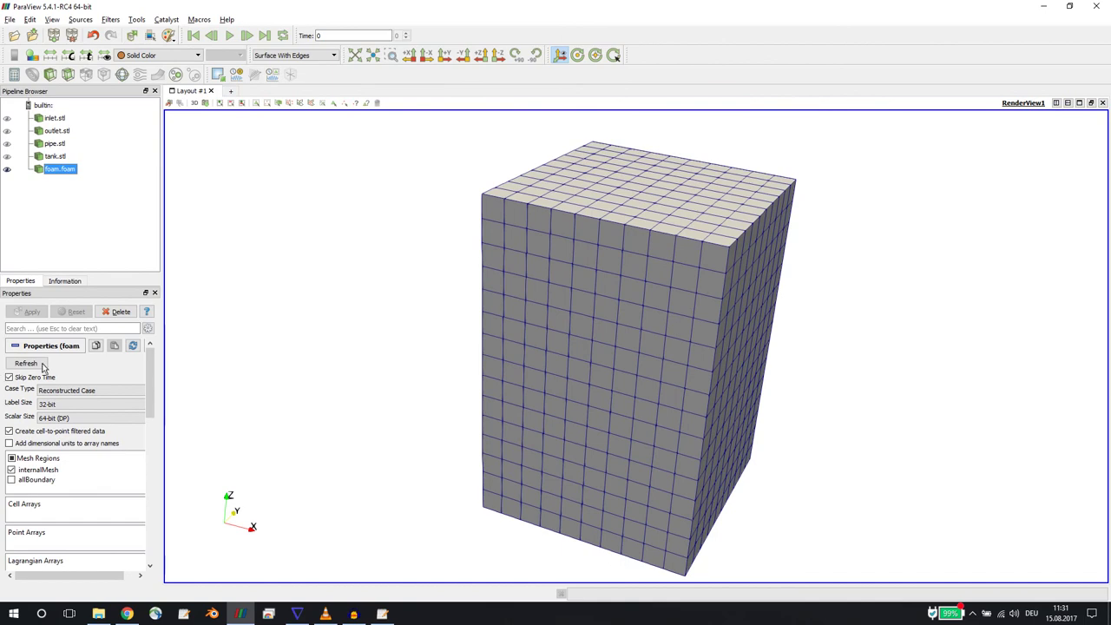
left_click(27, 364)
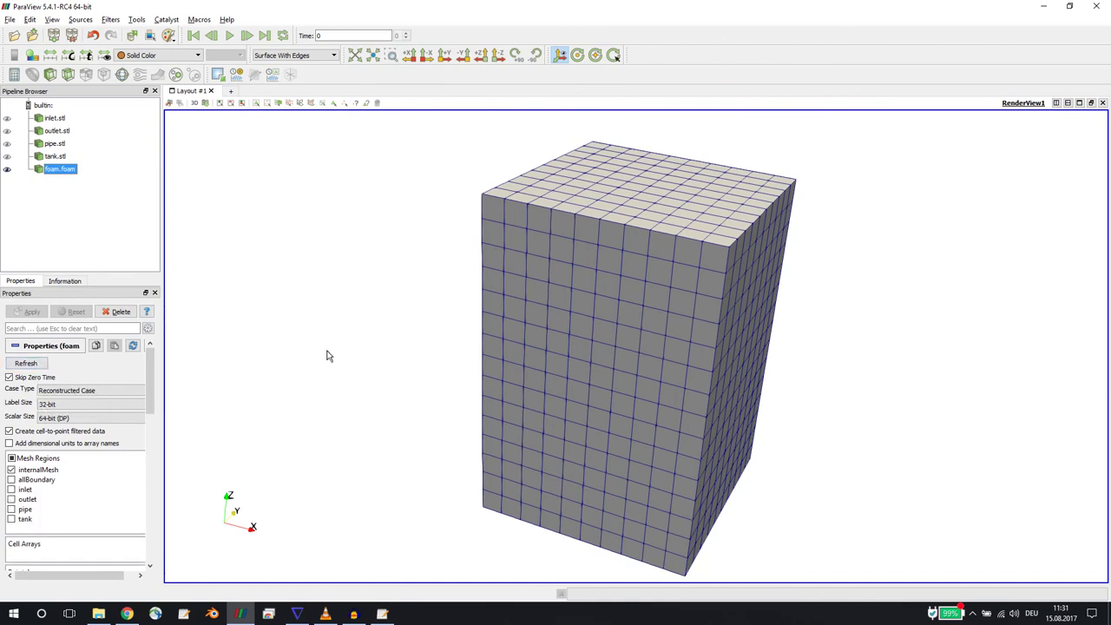
left_click_drag(419, 425, 427, 316)
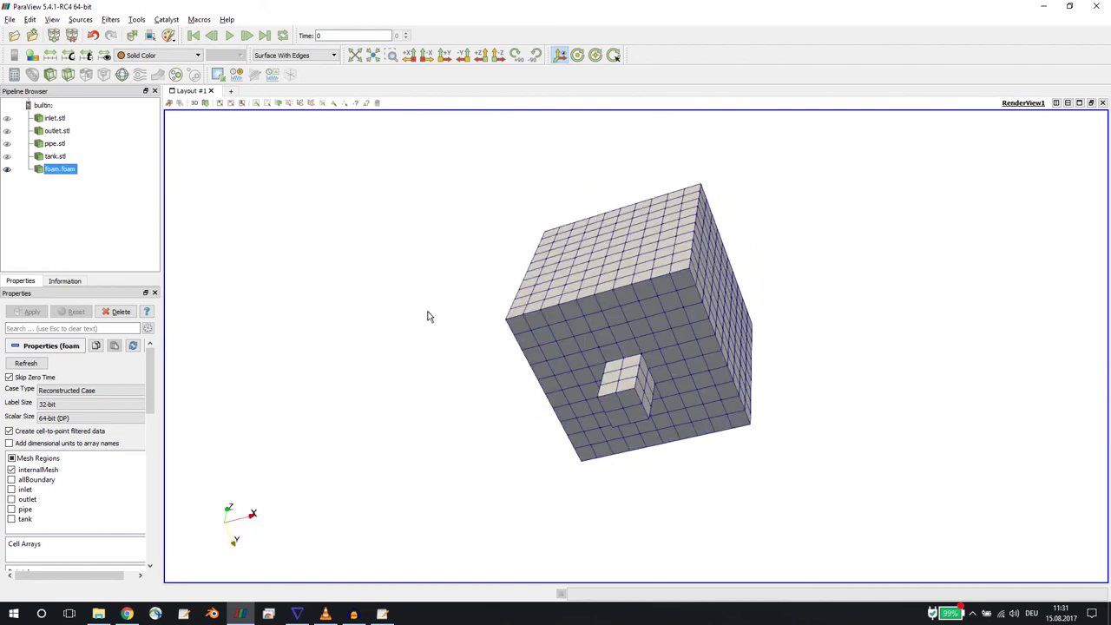
Examine the pipe section beneath the tank mesh from several angles, and show pipe.stl over it for comparison.
left_click_drag(625, 328, 620, 363)
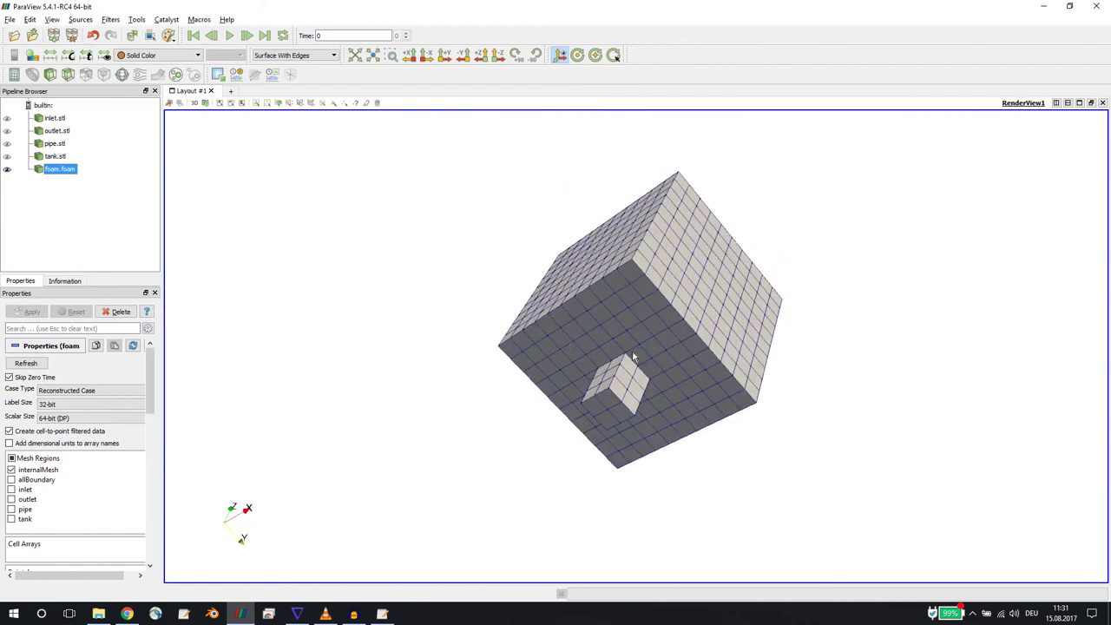
left_click_drag(640, 331, 591, 419)
left_click_drag(628, 350, 654, 233)
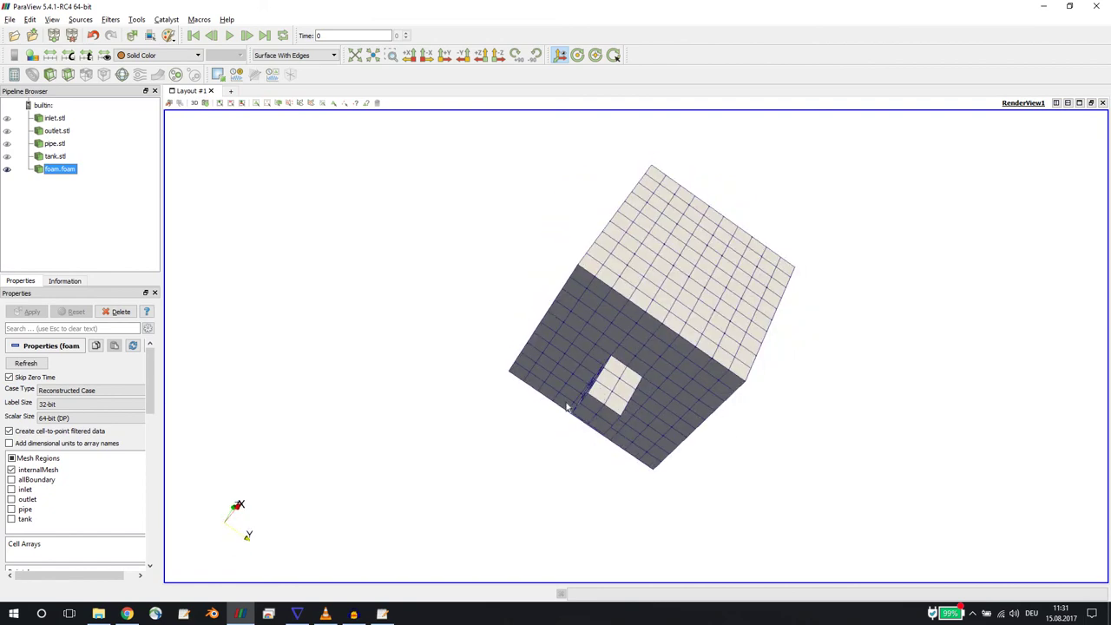
left_click_drag(580, 395, 608, 417)
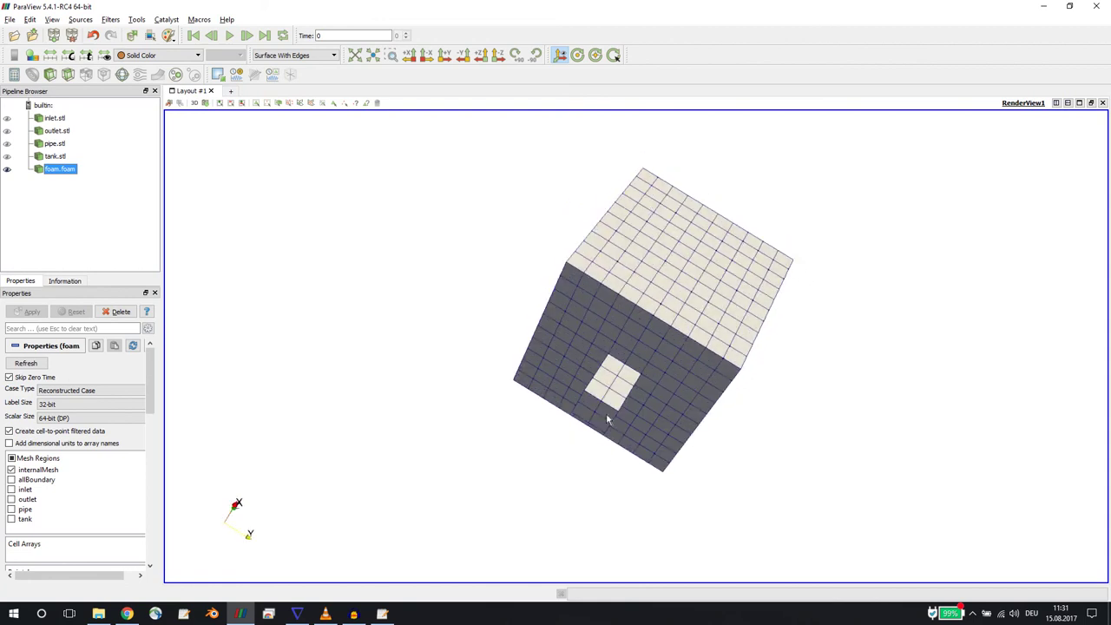
left_click(7, 144)
left_click_drag(588, 344, 491, 425)
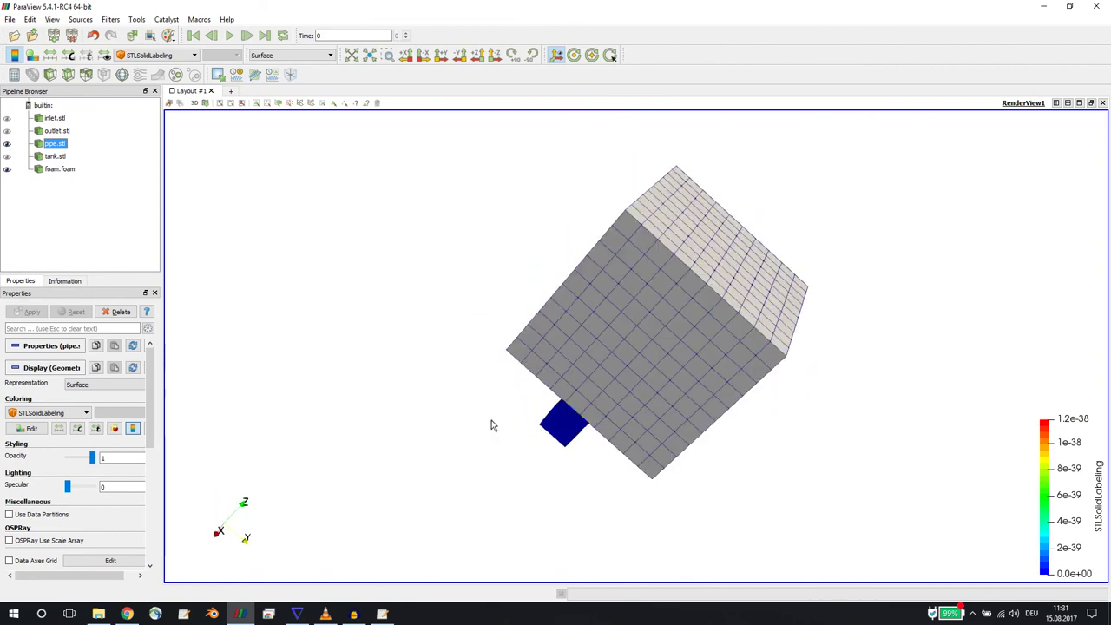
Switch to snappyHexMeshDict in gedit and try editing the inlet.eMesh feature refinement level.
key("alt+Tab")
key("Tab")
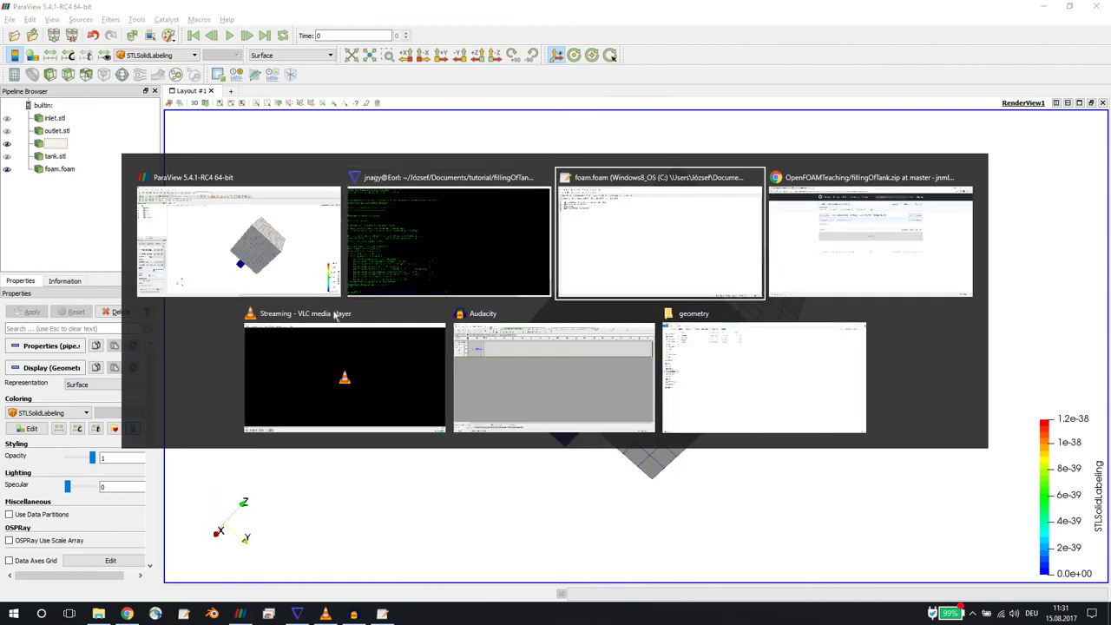
left_click(215, 52)
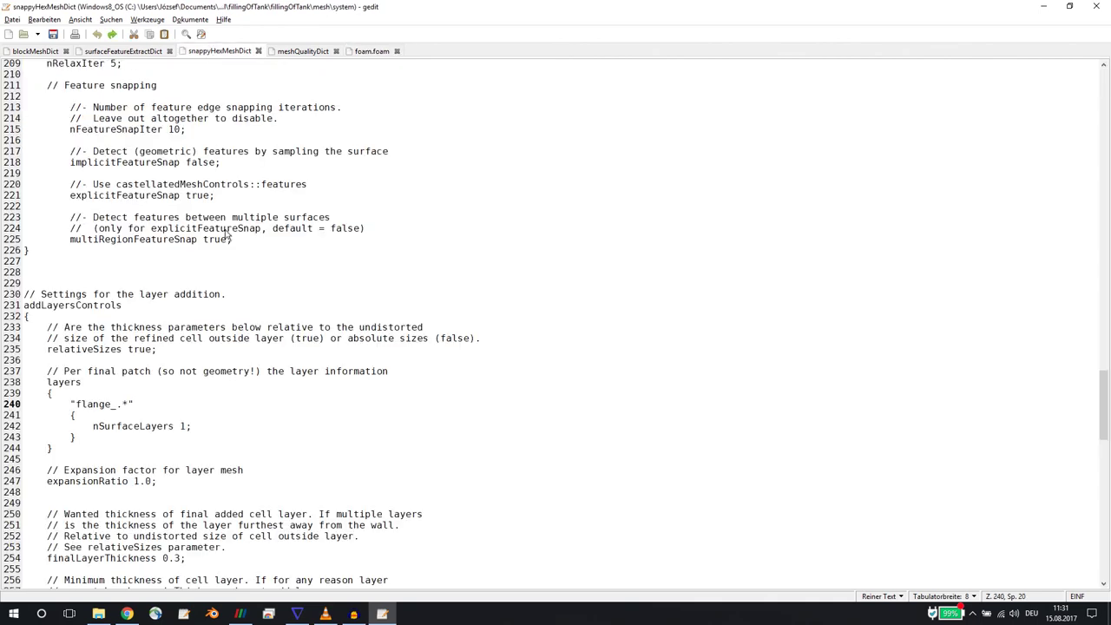
scroll(229, 234, "up", 11)
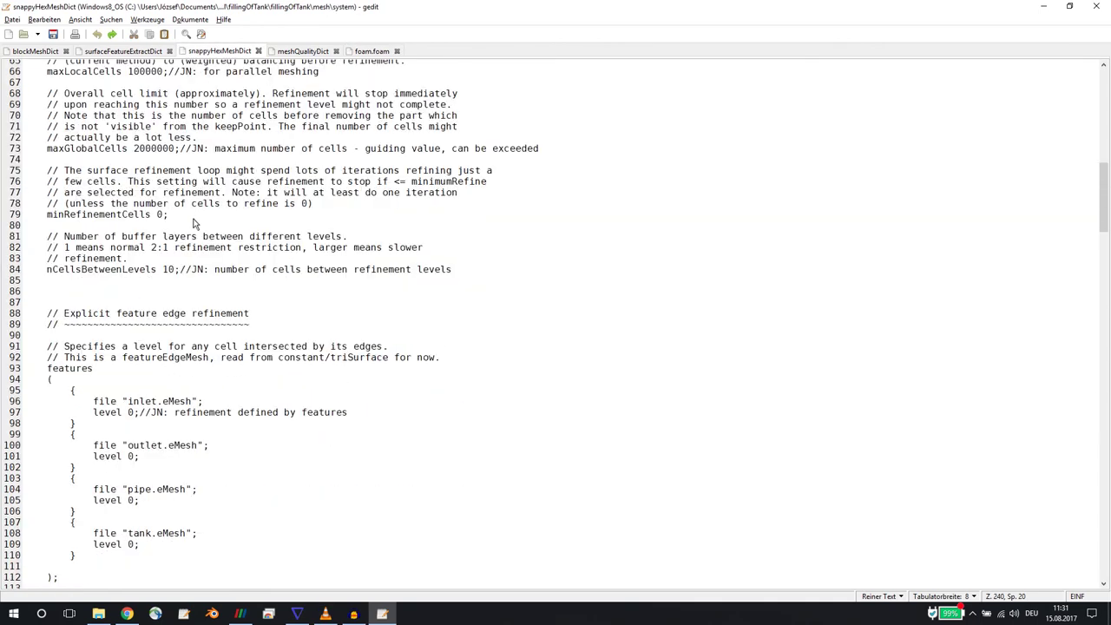
double_click(131, 413)
type("0")
key("ctrl+z")
Try raising the inlet surface refinement level to (1 1) and editing the outlet level under refinementSurfaces, and undo these edits.
scroll(141, 504, "down", 3)
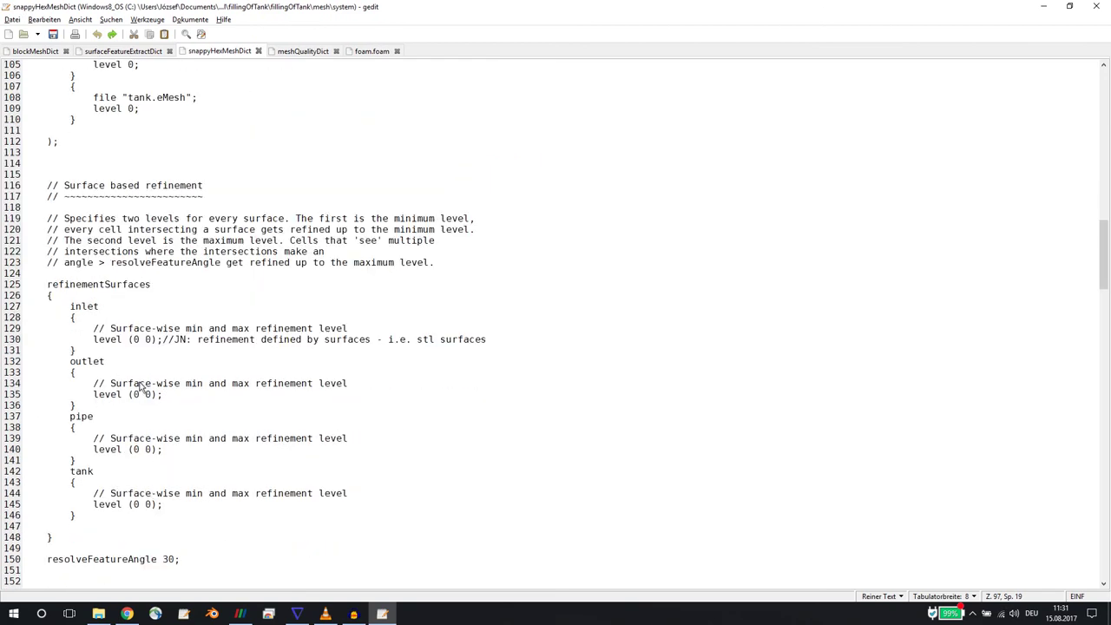
left_click_drag(153, 342, 133, 341)
type("1 1")
left_click_drag(155, 396, 131, 396)
type("1")
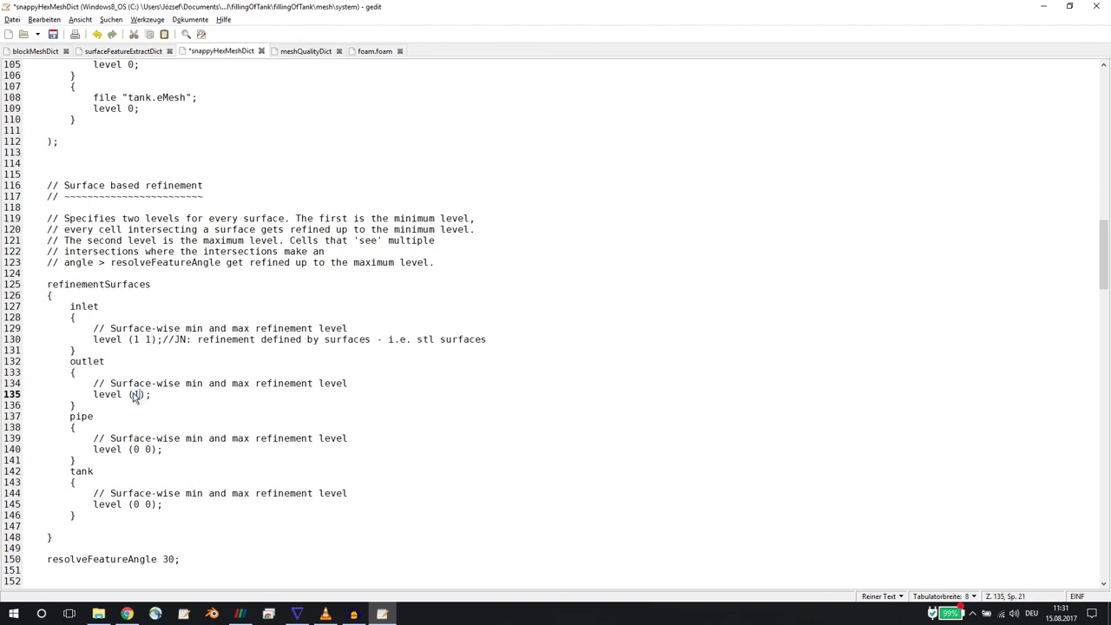
key("ctrl+z")
key("ctrl+z")
key("ctrl+z")
key("ctrl+z")
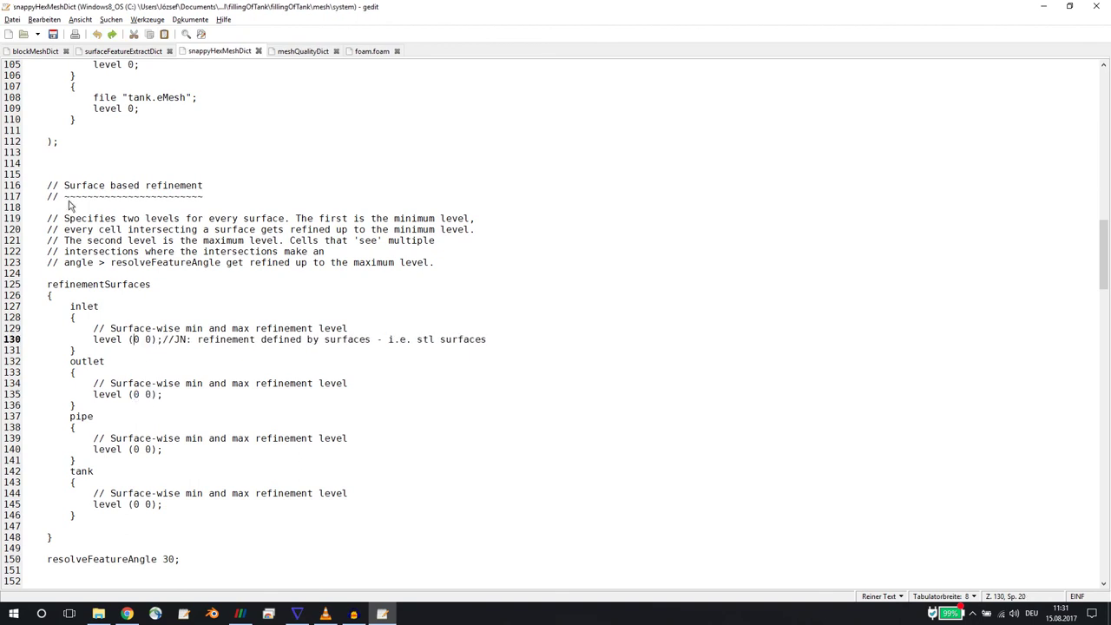
In gedit's blockMeshDict, set the hex block's cell counts to (20 20 30) and save the file.
left_click(26, 52)
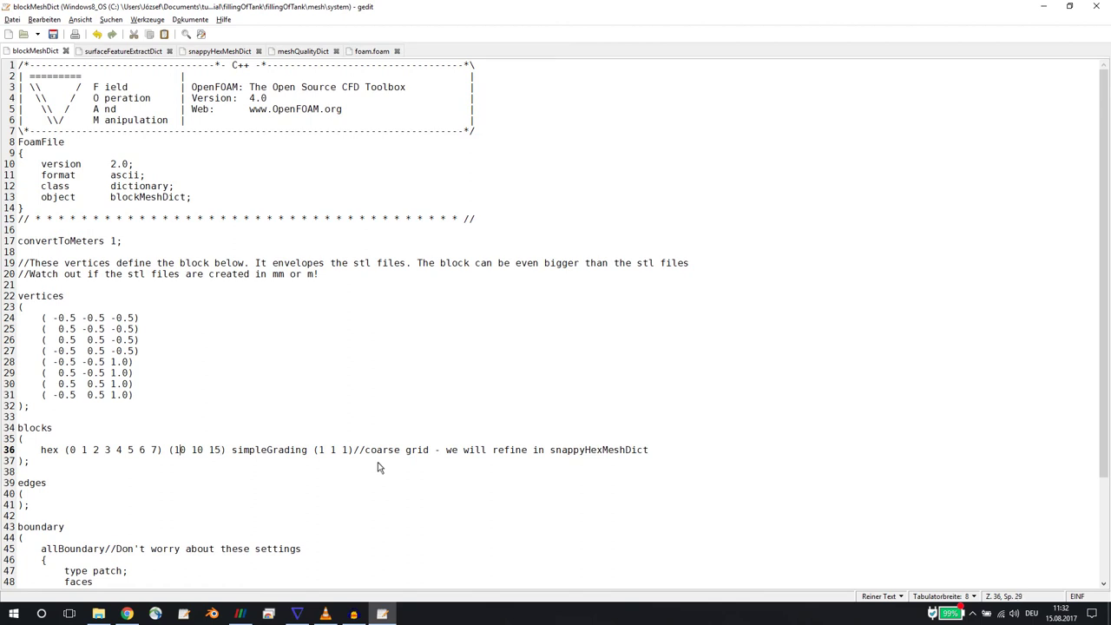
key("BackSpace")
type("2")
key("Right")
key("Right")
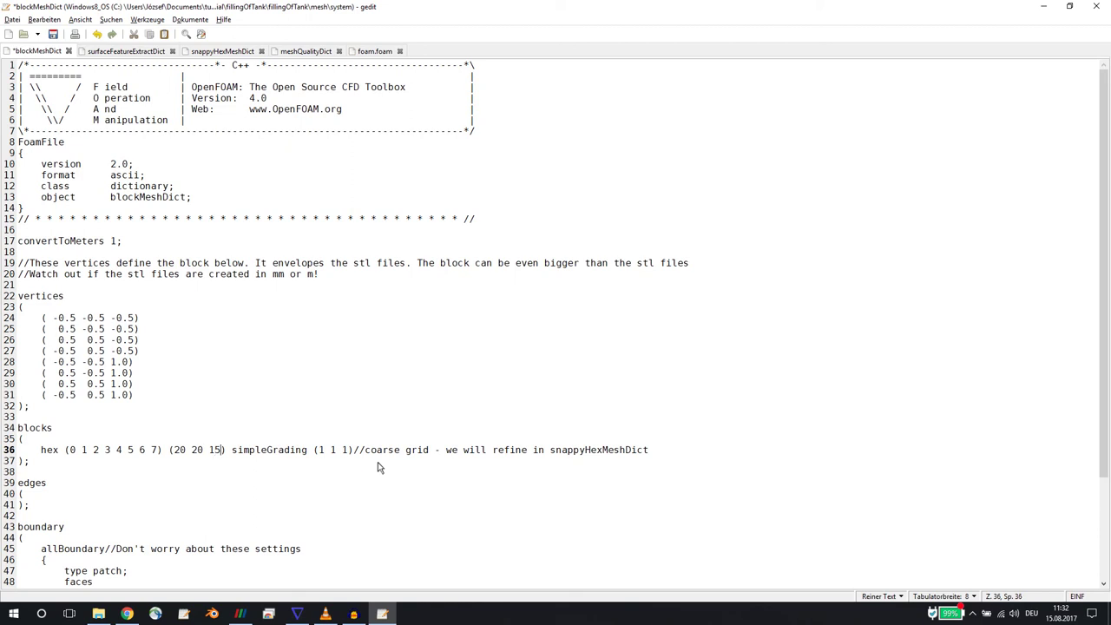
key("BackSpace")
key("BackSpace")
type("30")
key("ctrl+s")
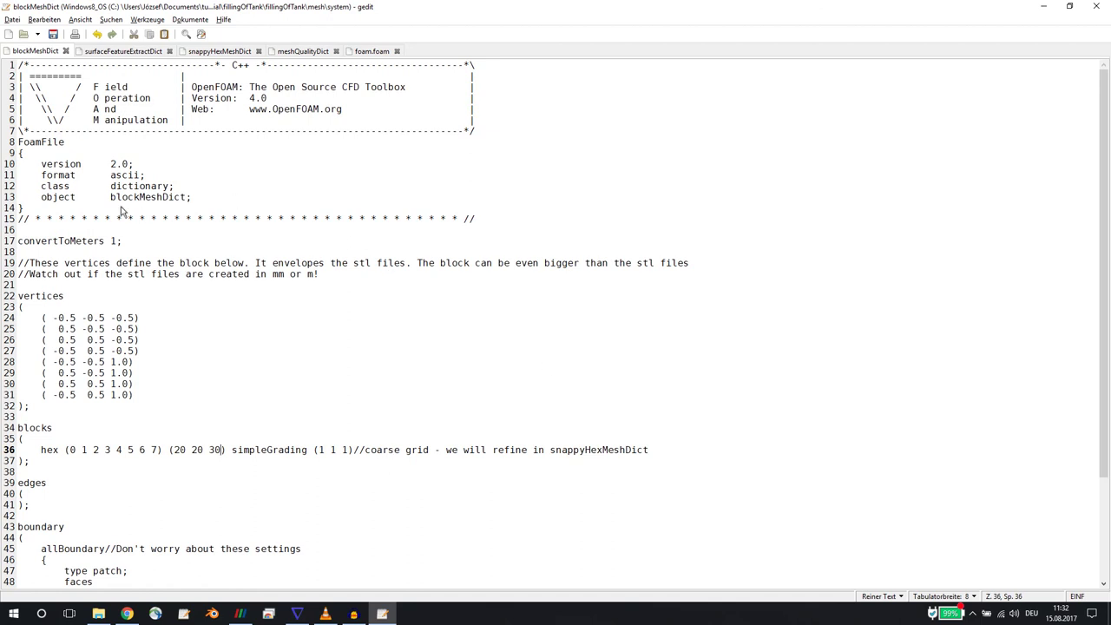
Bring up foam.foam in gedit, and delete the old mesh in the terminal with rm -r constant/polyMesh/.
left_click(366, 52)
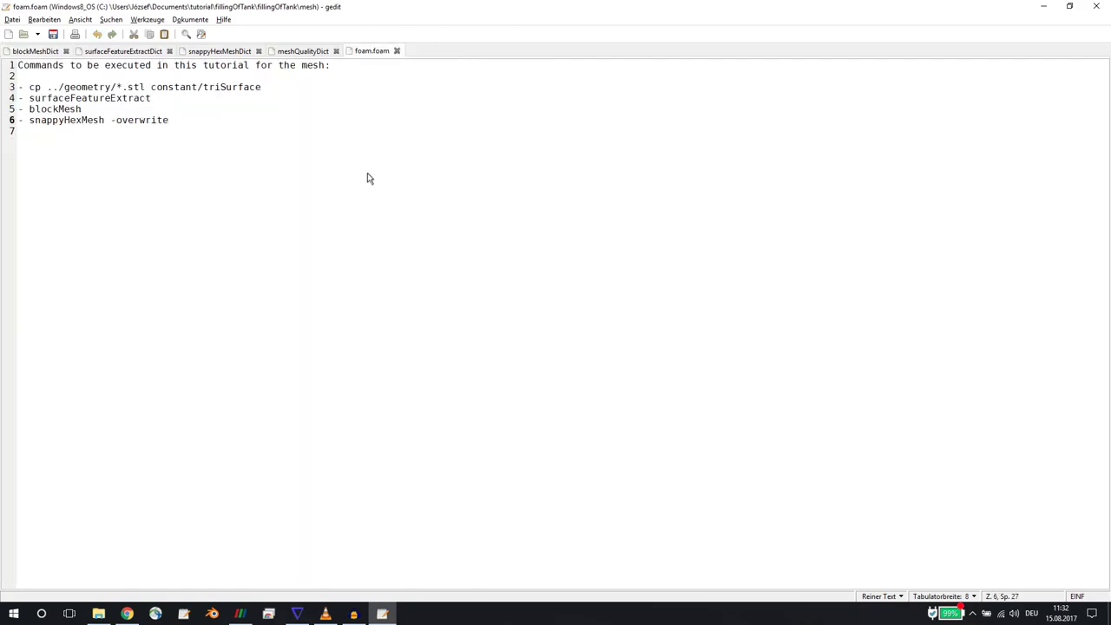
key("alt+Tab")
key("alt+Tab")
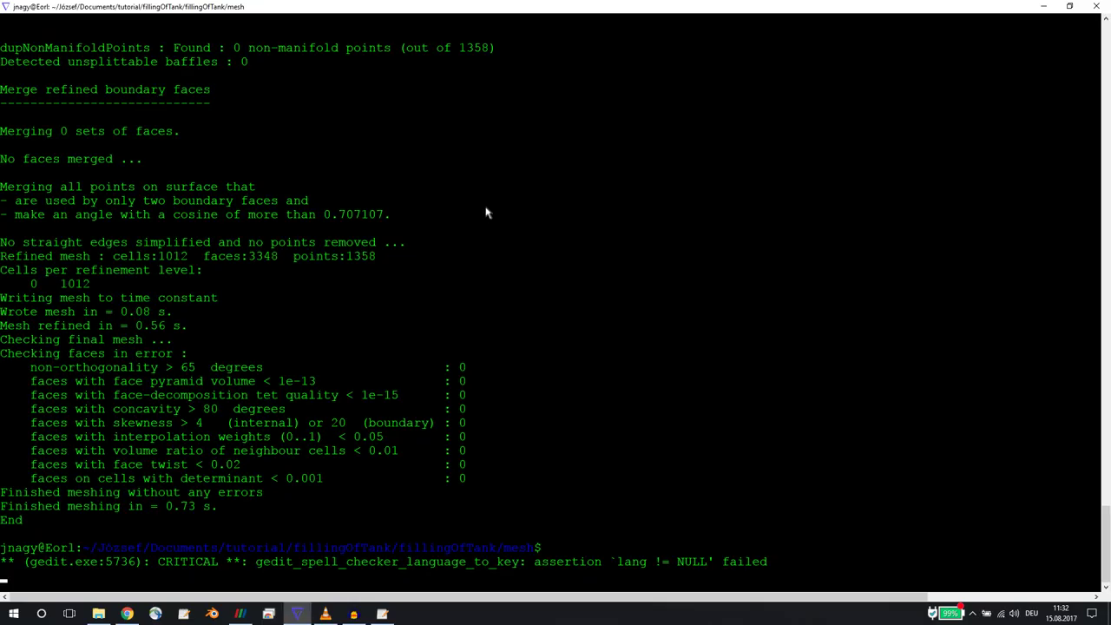
key("Return")
type("rm ")
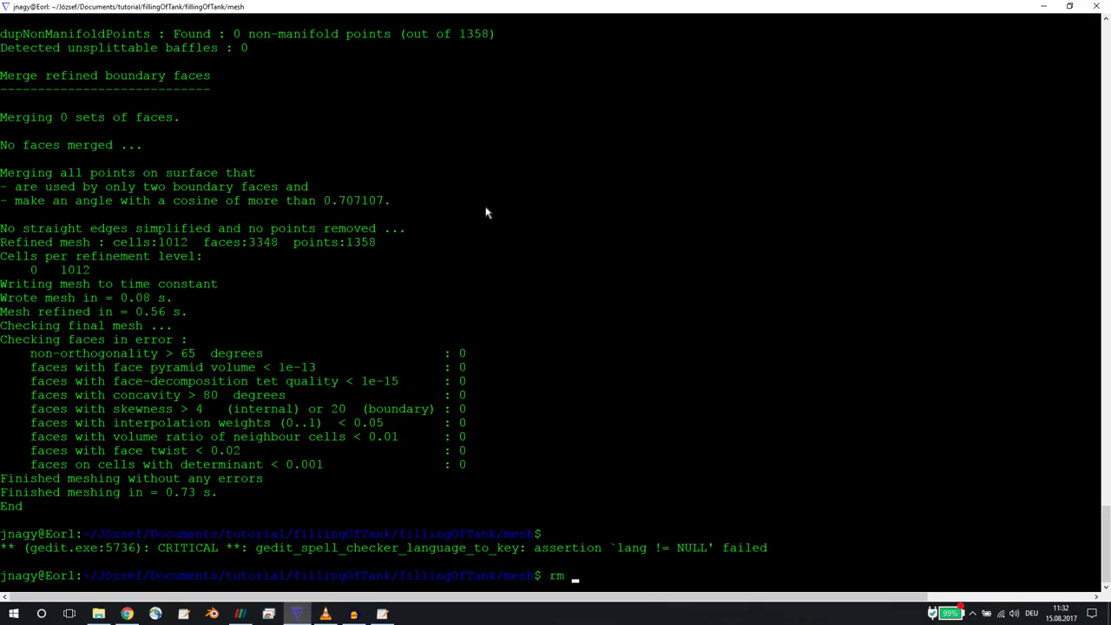
type("-r constant/pol")
key("Tab")
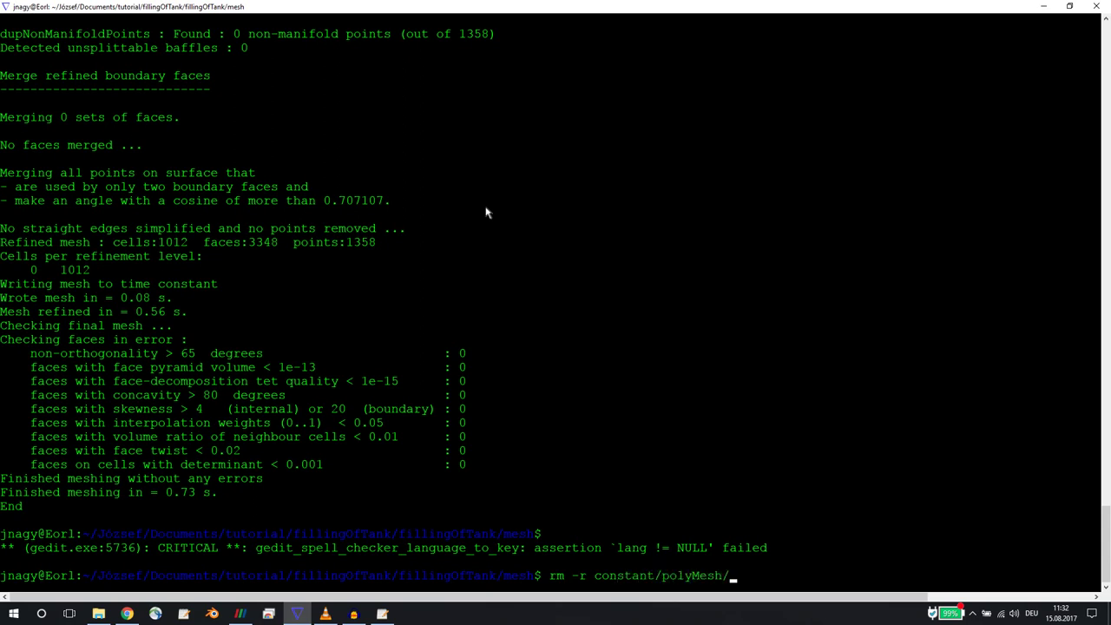
key("Return")
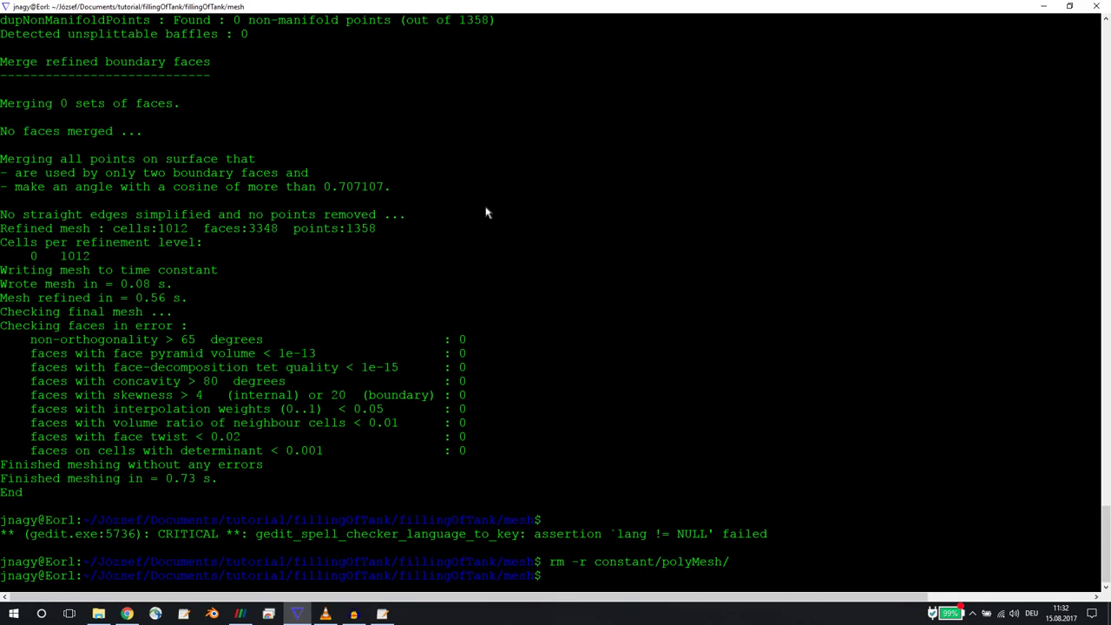
Rerun blockMesh followed by snappyHexMesh -overwrite in the terminal from the mesh directory.
key("alt+Tab")
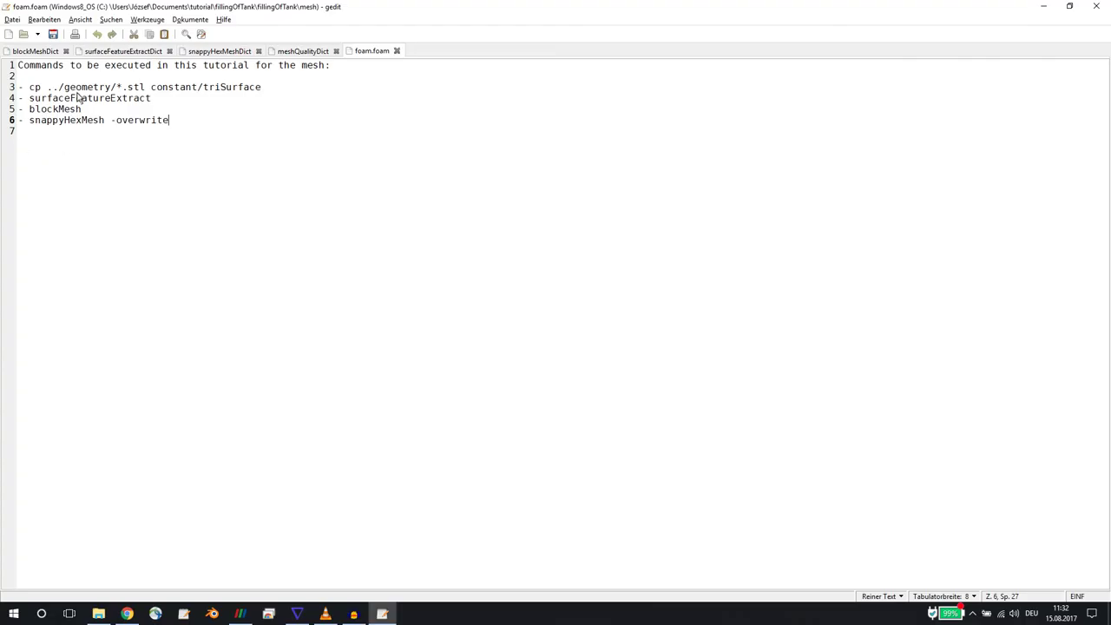
key("alt+Tab")
type("blockM")
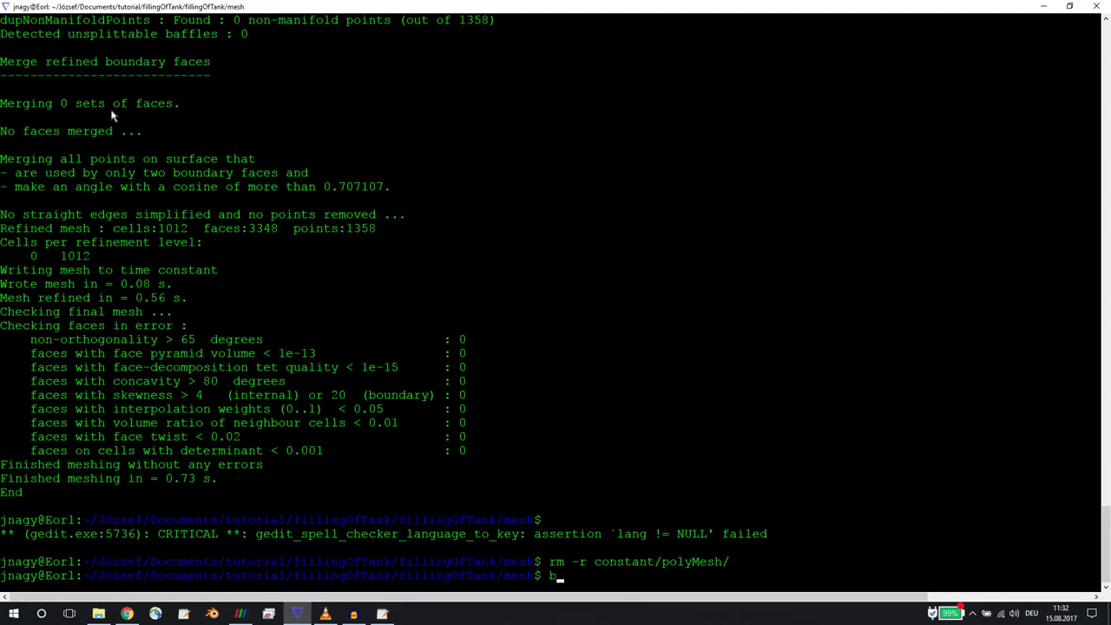
type("esh")
key("Return")
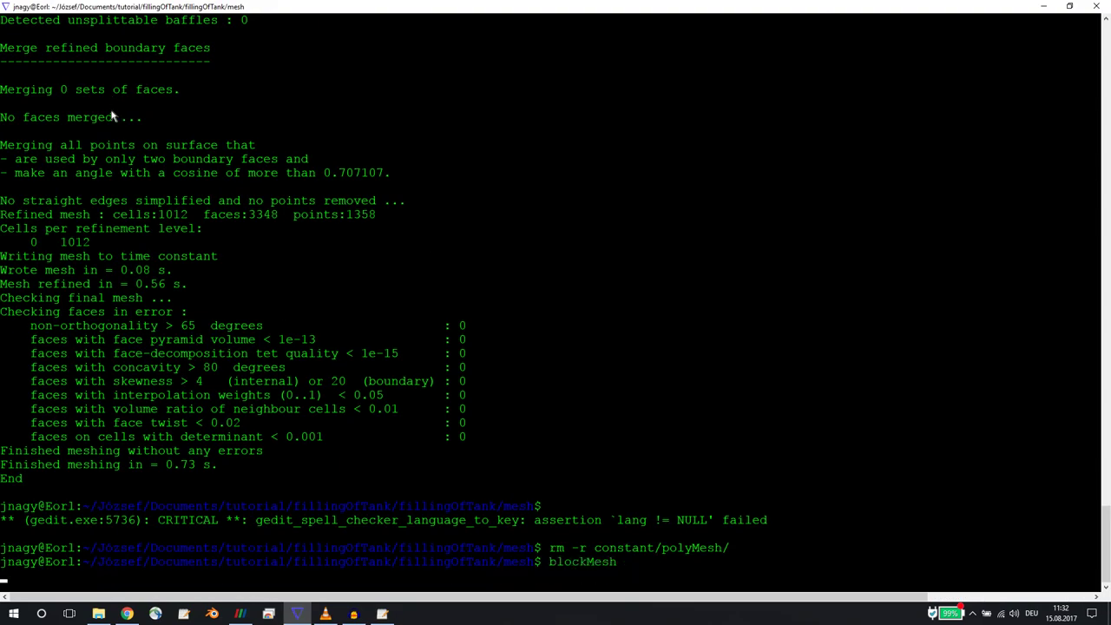
key("Up")
key("Up")
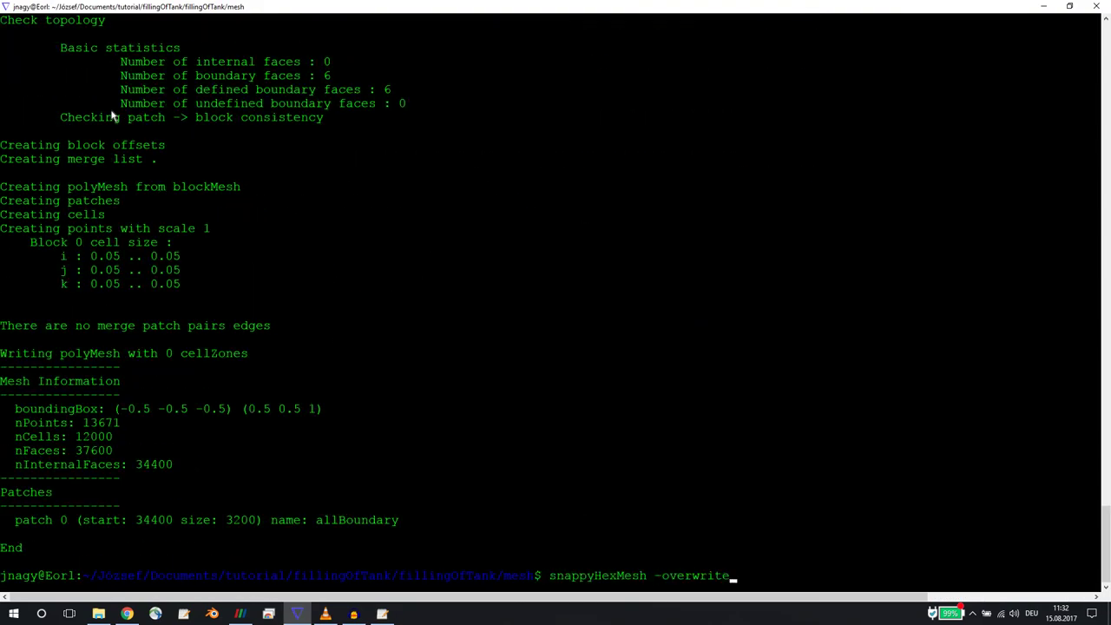
key("Return")
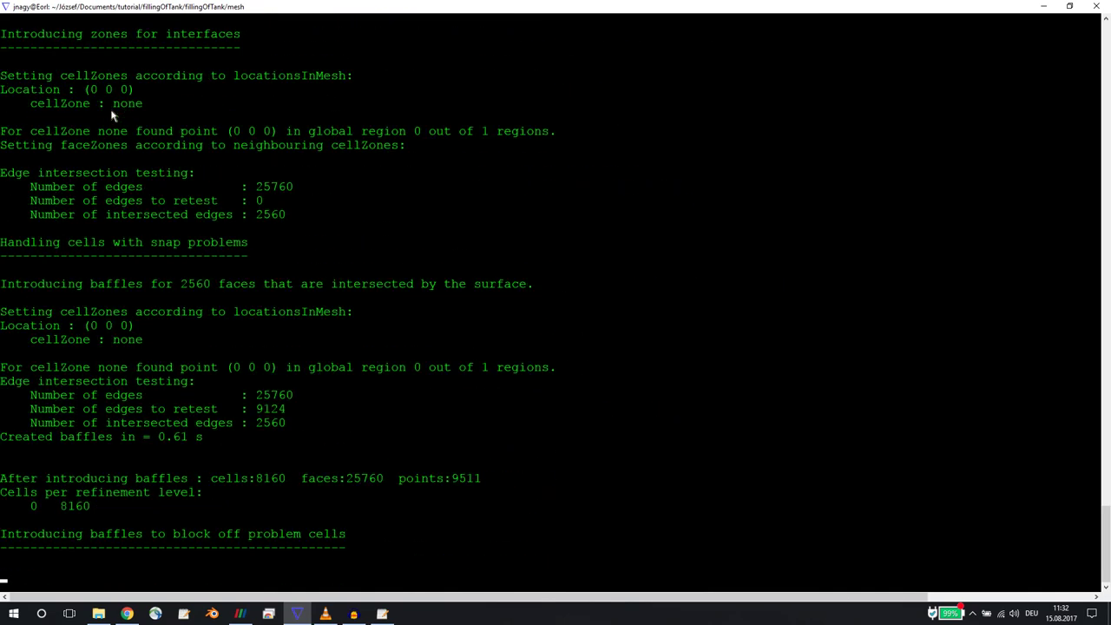
Switch to foam.foam in gedit and add a "remeshing:" section below the commands with the line "- rm -r constant/polyMesh".
key("alt+Tab")
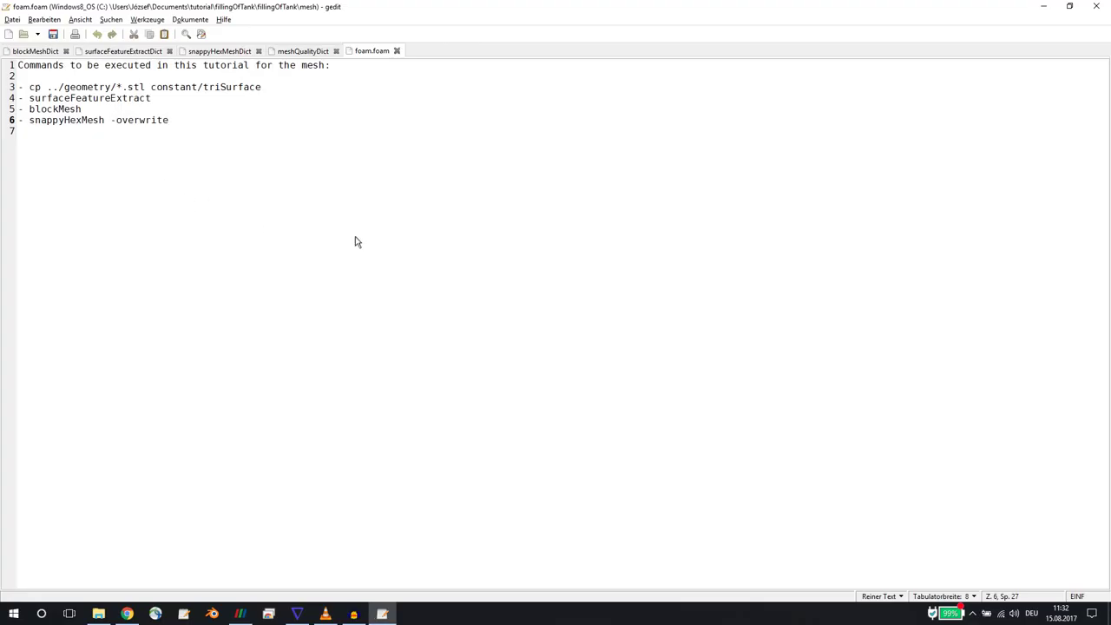
key("Return")
key("Return")
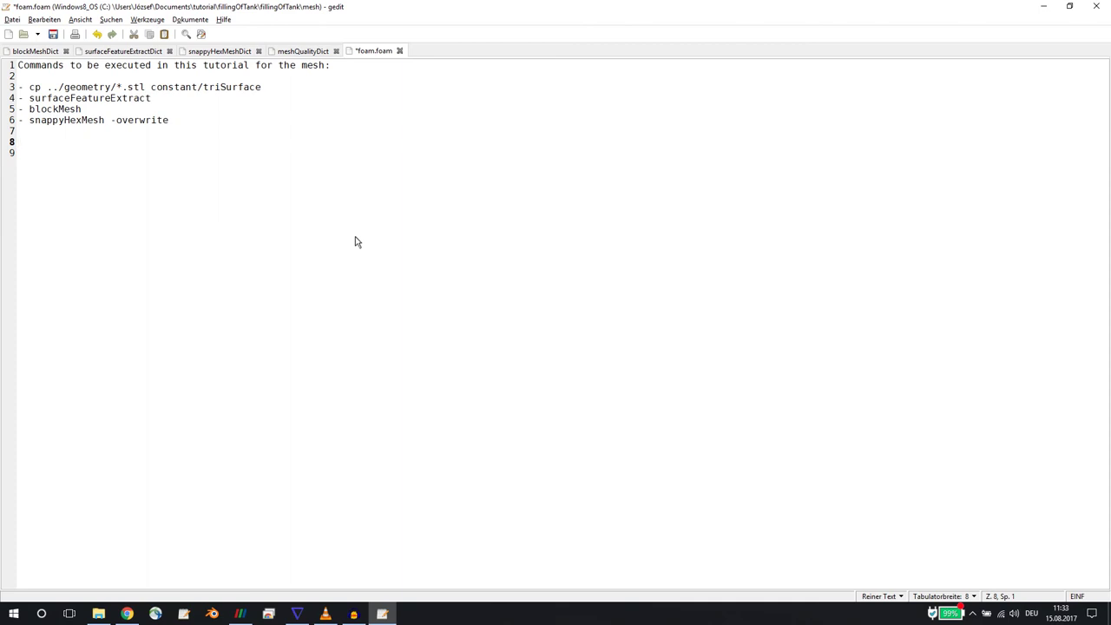
type("remeshing:")
key("Return")
key("Return")
type("- rm -r const")
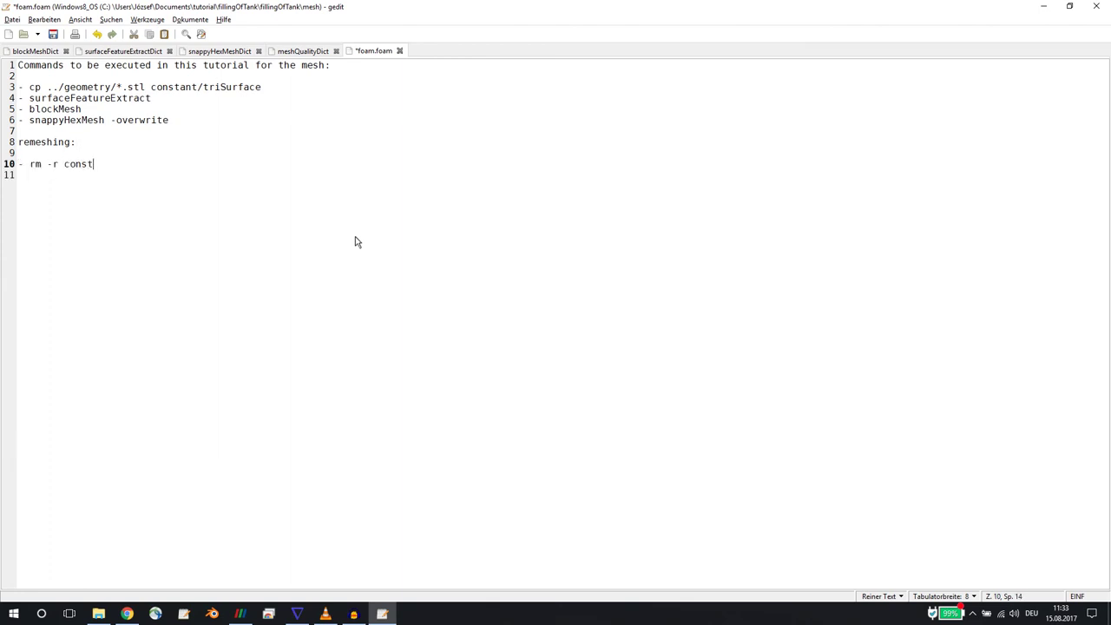
type("ant/polyMesh")
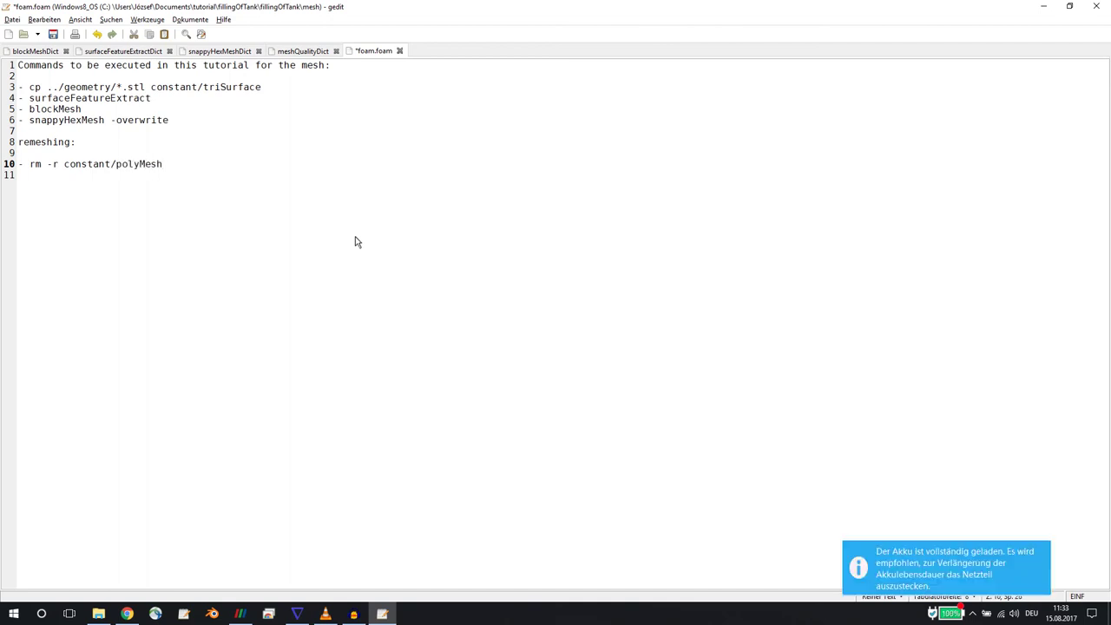
Copy the blockMesh and snappyHexMesh -overwrite command lines below the "- rm -r constant/polyMesh" line in the remeshing section of foam.foam.
key("Return")
type("-")
key("Up")
key("Up")
key("Up")
key("Up")
key("Up")
key("Up")
key("shift+Down")
key("shift+Down")
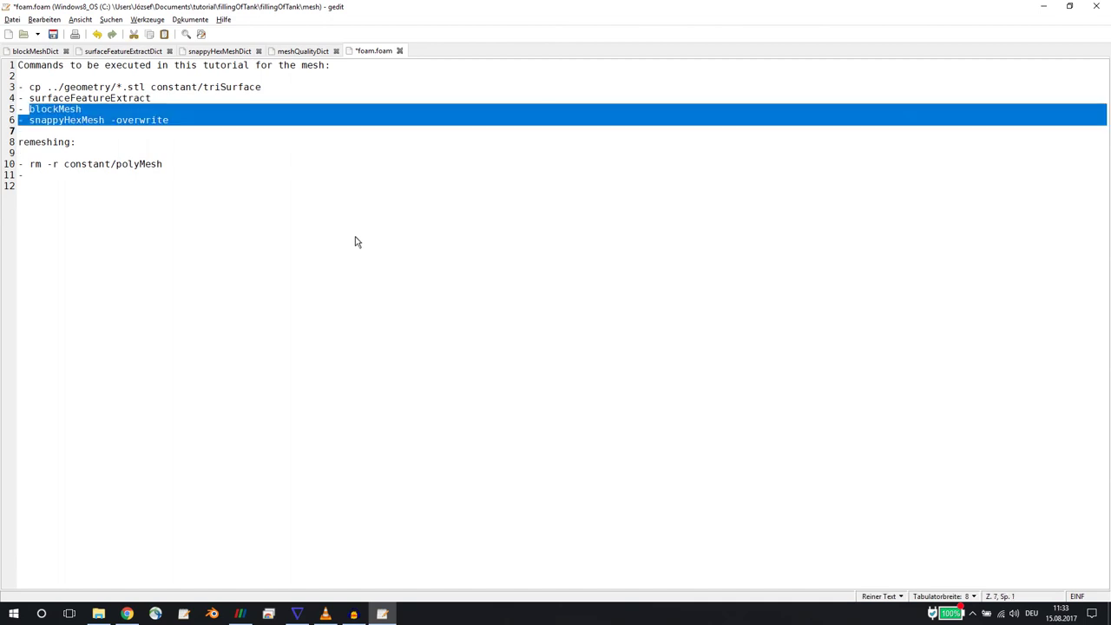
key("ctrl+c")
key("Down")
key("Down")
key("Down")
key("Down")
key("End")
key("ctrl+v")
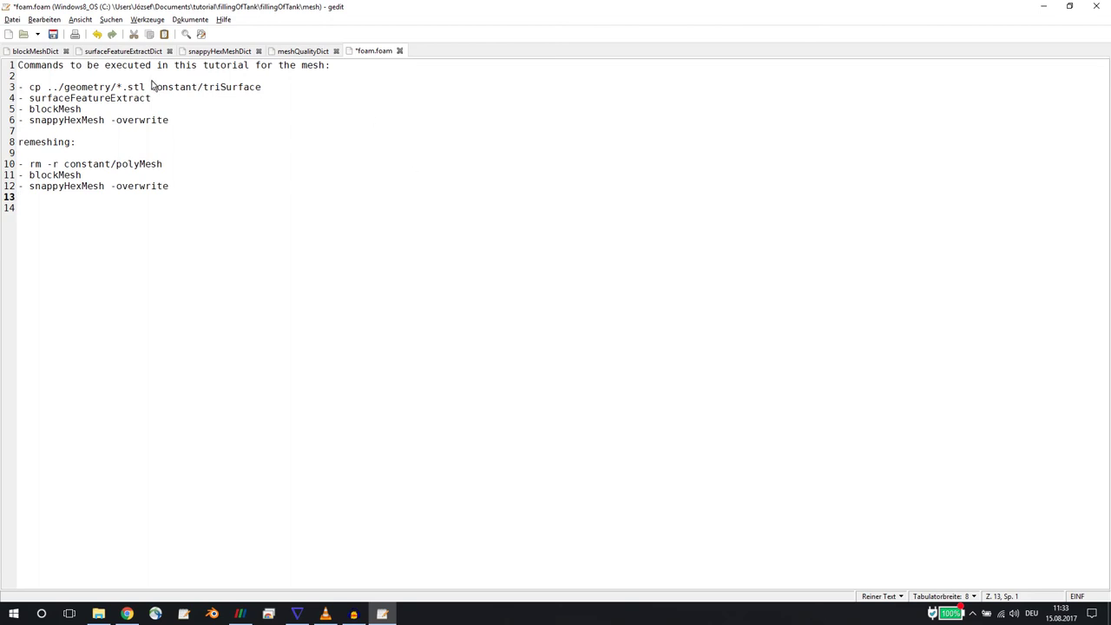
Switch to ParaView and refresh the foam.foam source to load the regenerated mesh.
left_click(207, 52)
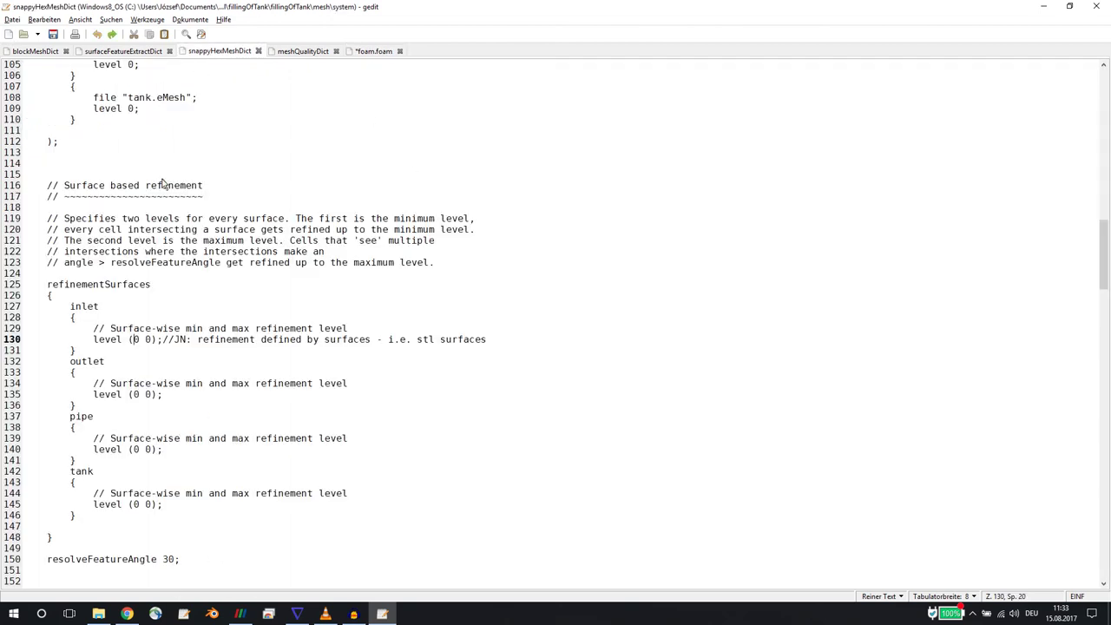
key("alt+Tab")
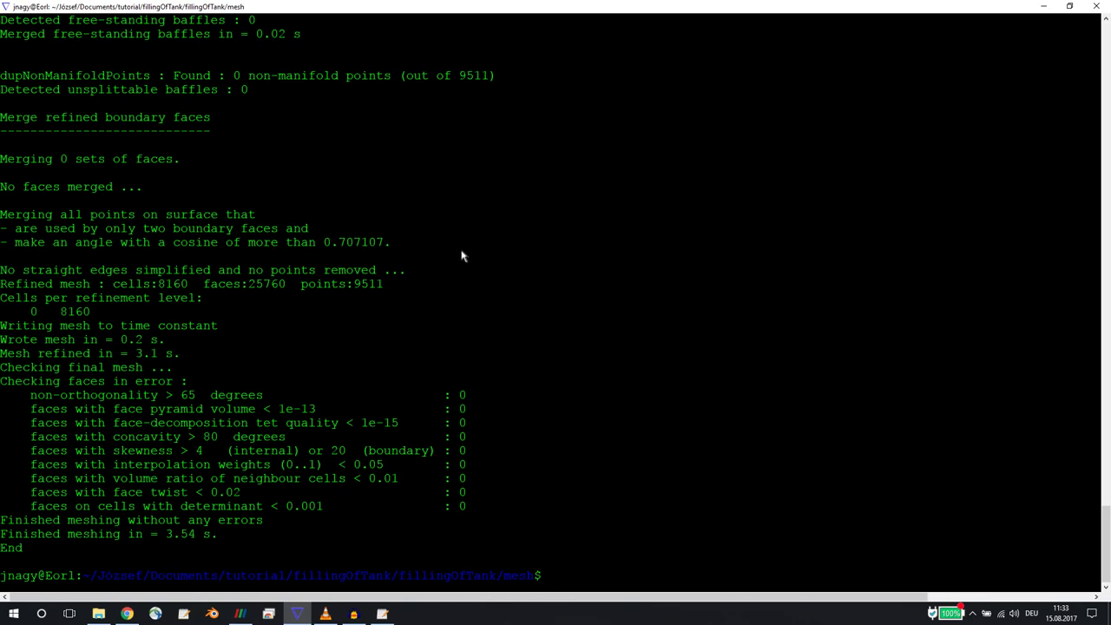
key("alt+Tab")
key("alt+Tab")
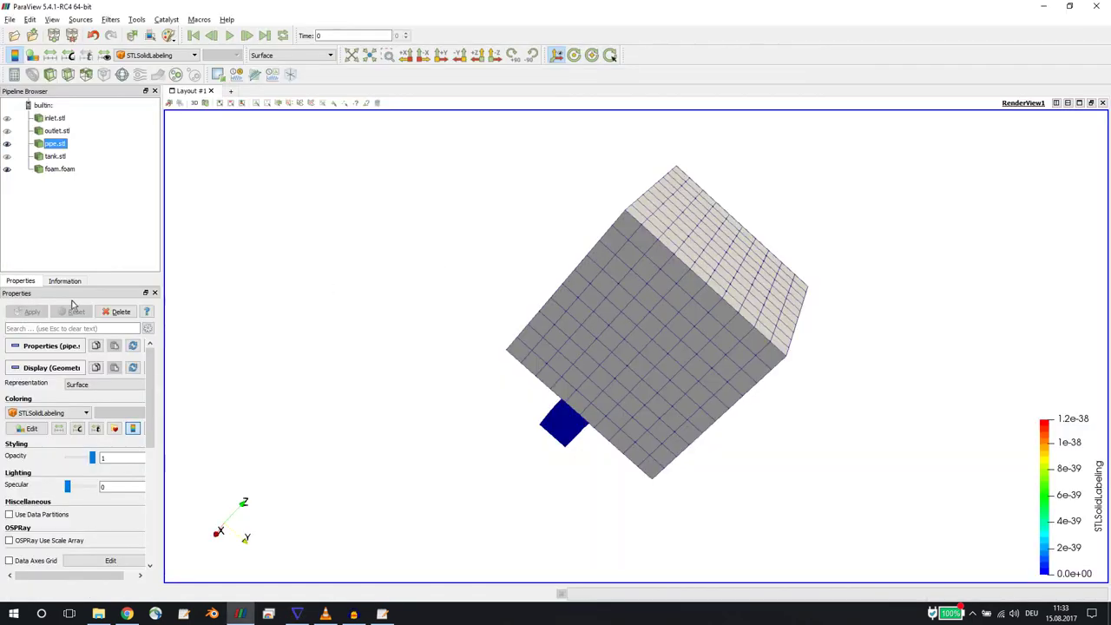
left_click(62, 169)
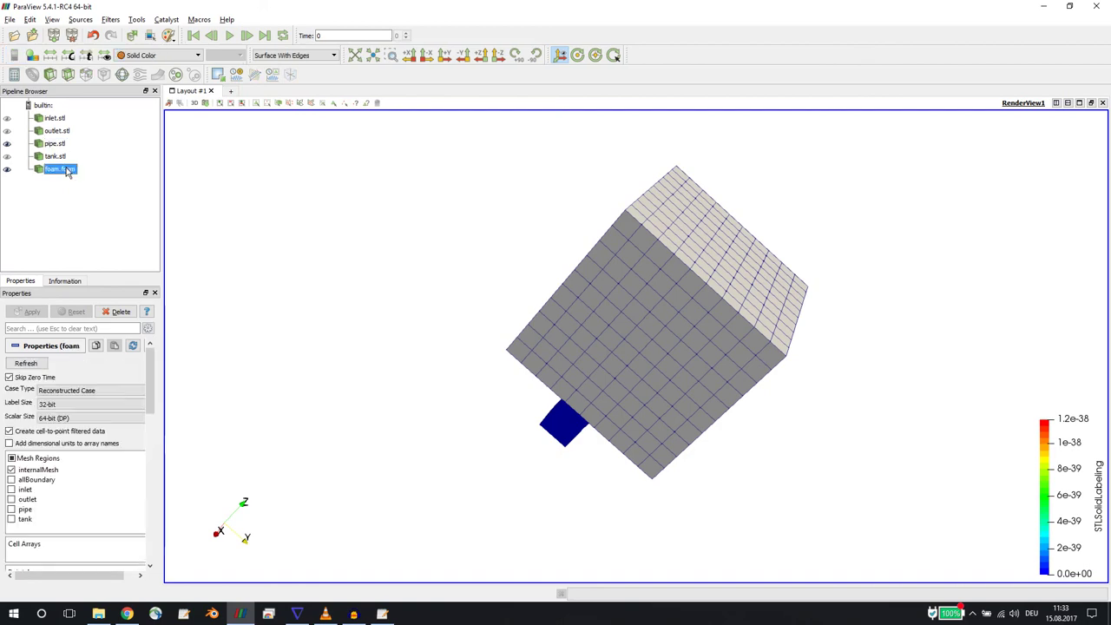
left_click(30, 365)
Hide the pipe.stl surface and examine the refined mesh cells on the pipe and the tank faces.
left_click_drag(589, 446, 573, 260)
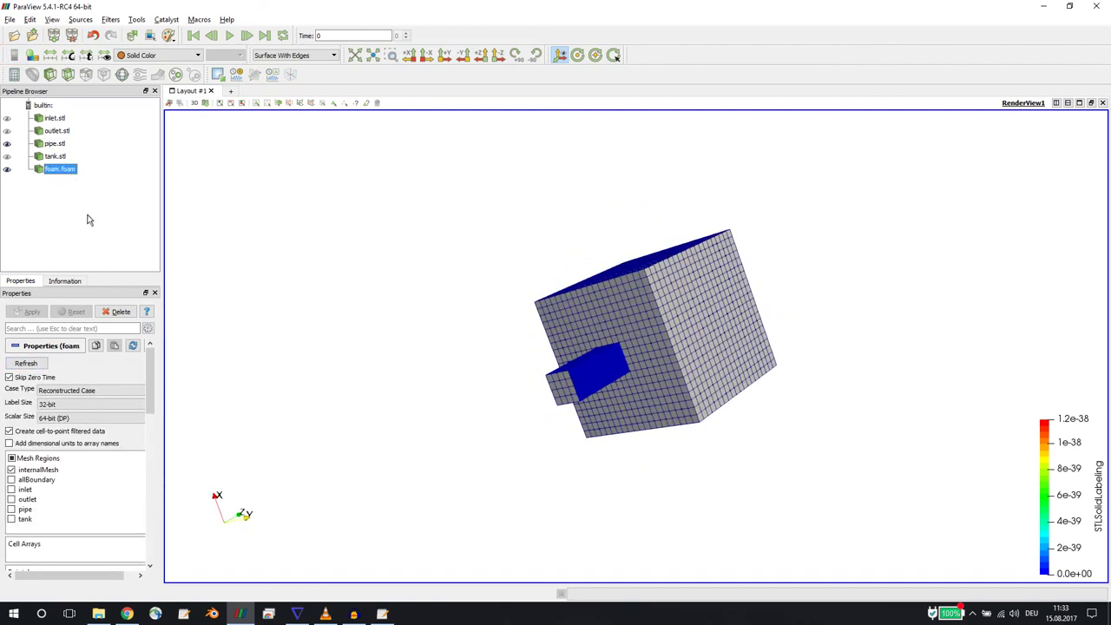
left_click(9, 144)
left_click_drag(669, 330, 425, 348)
scroll(634, 447, "up", 8)
scroll(575, 431, "down", 5)
left_click_drag(507, 395, 457, 398)
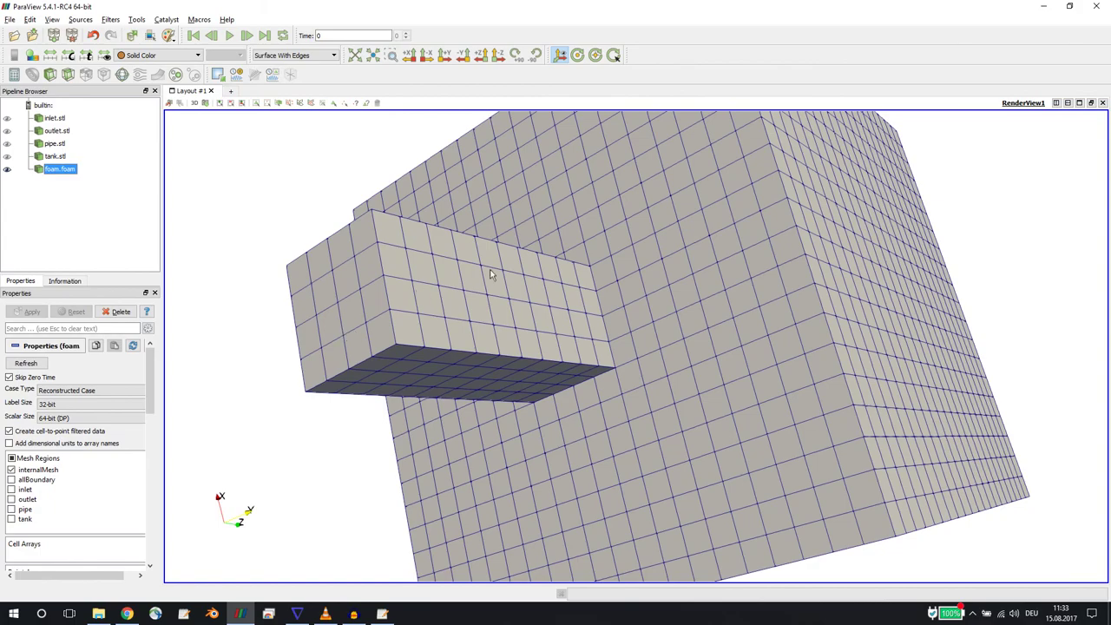
left_click_drag(496, 273, 270, 203)
left_click_drag(825, 361, 647, 314)
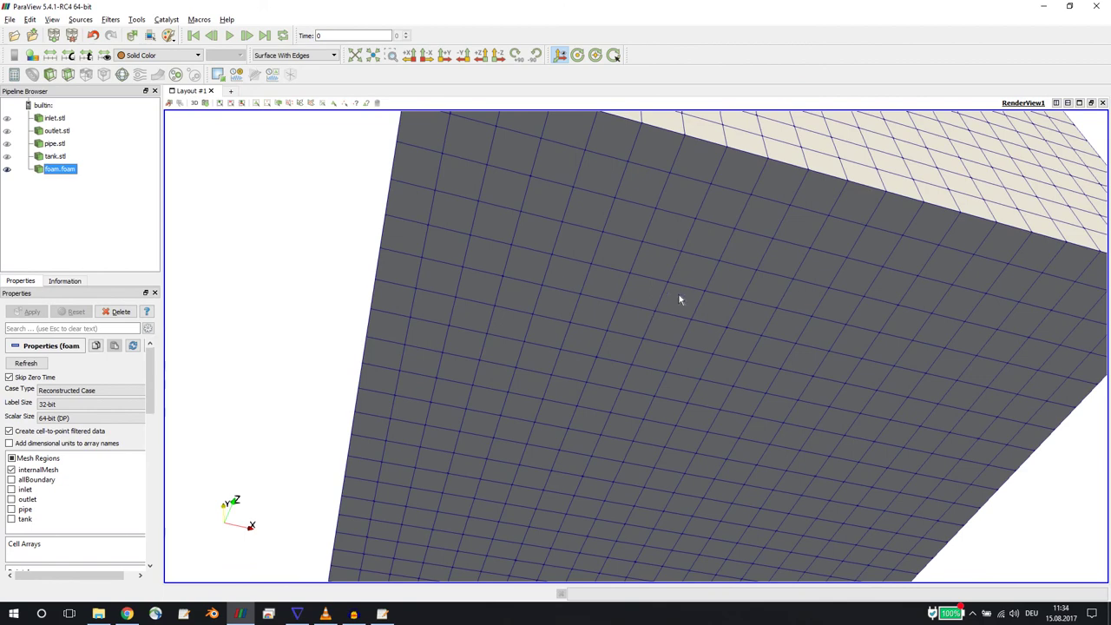
scroll(680, 300, "down", 6)
left_click_drag(664, 334, 622, 447)
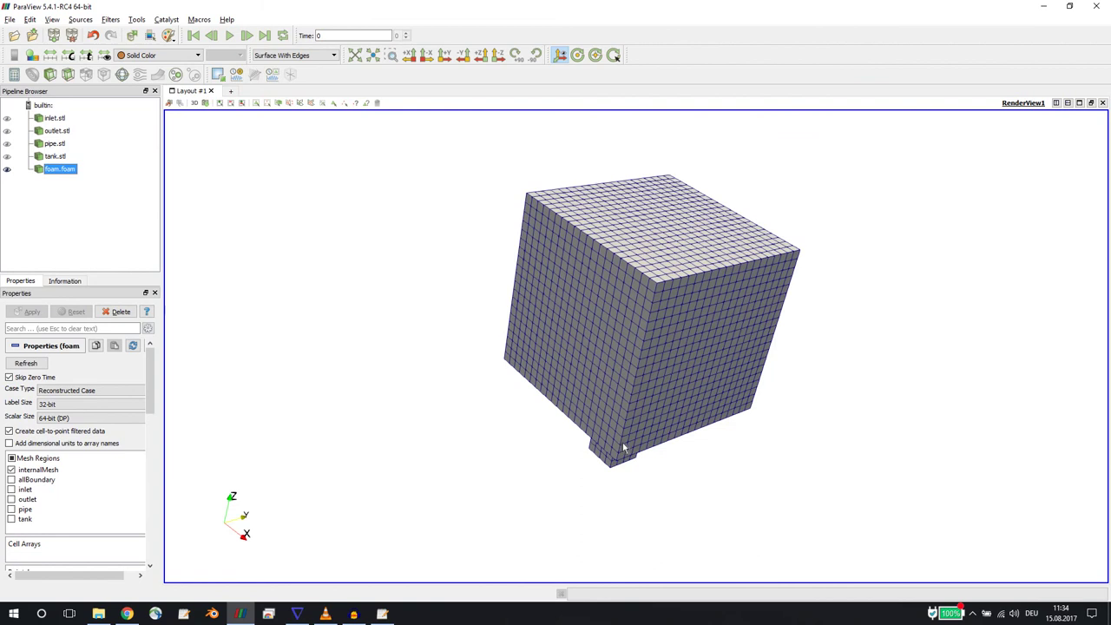